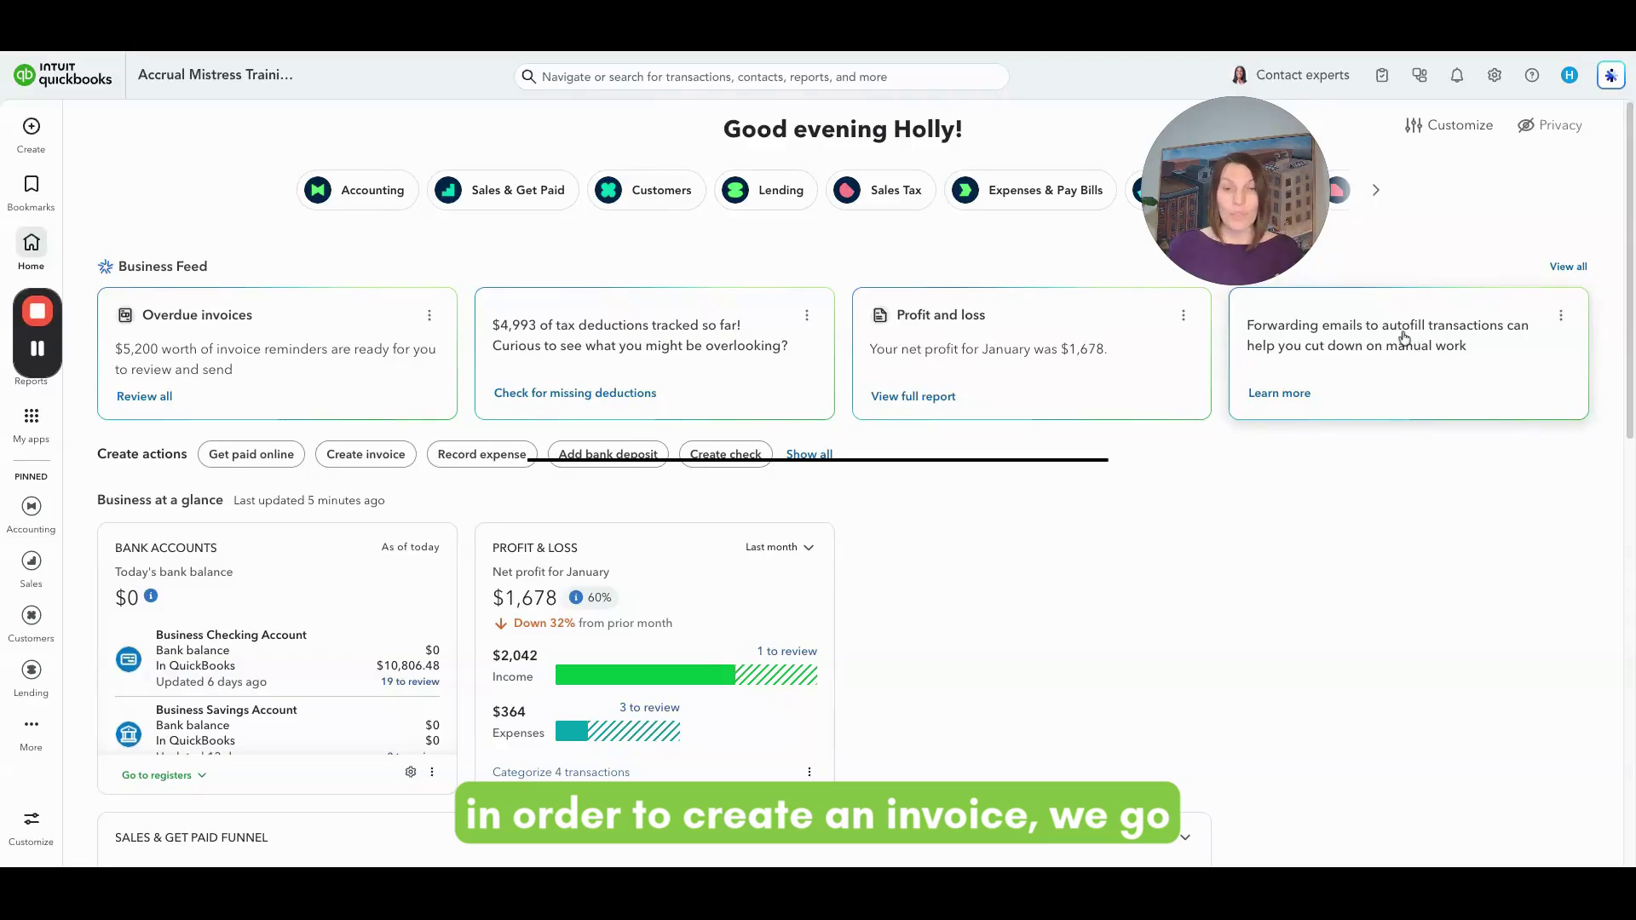
Create invoice 1008 for the landscaping-business customer, auto-filling her e-mail and bill-to address.
{"action": "left_click", "coordinate": [35, 129]}
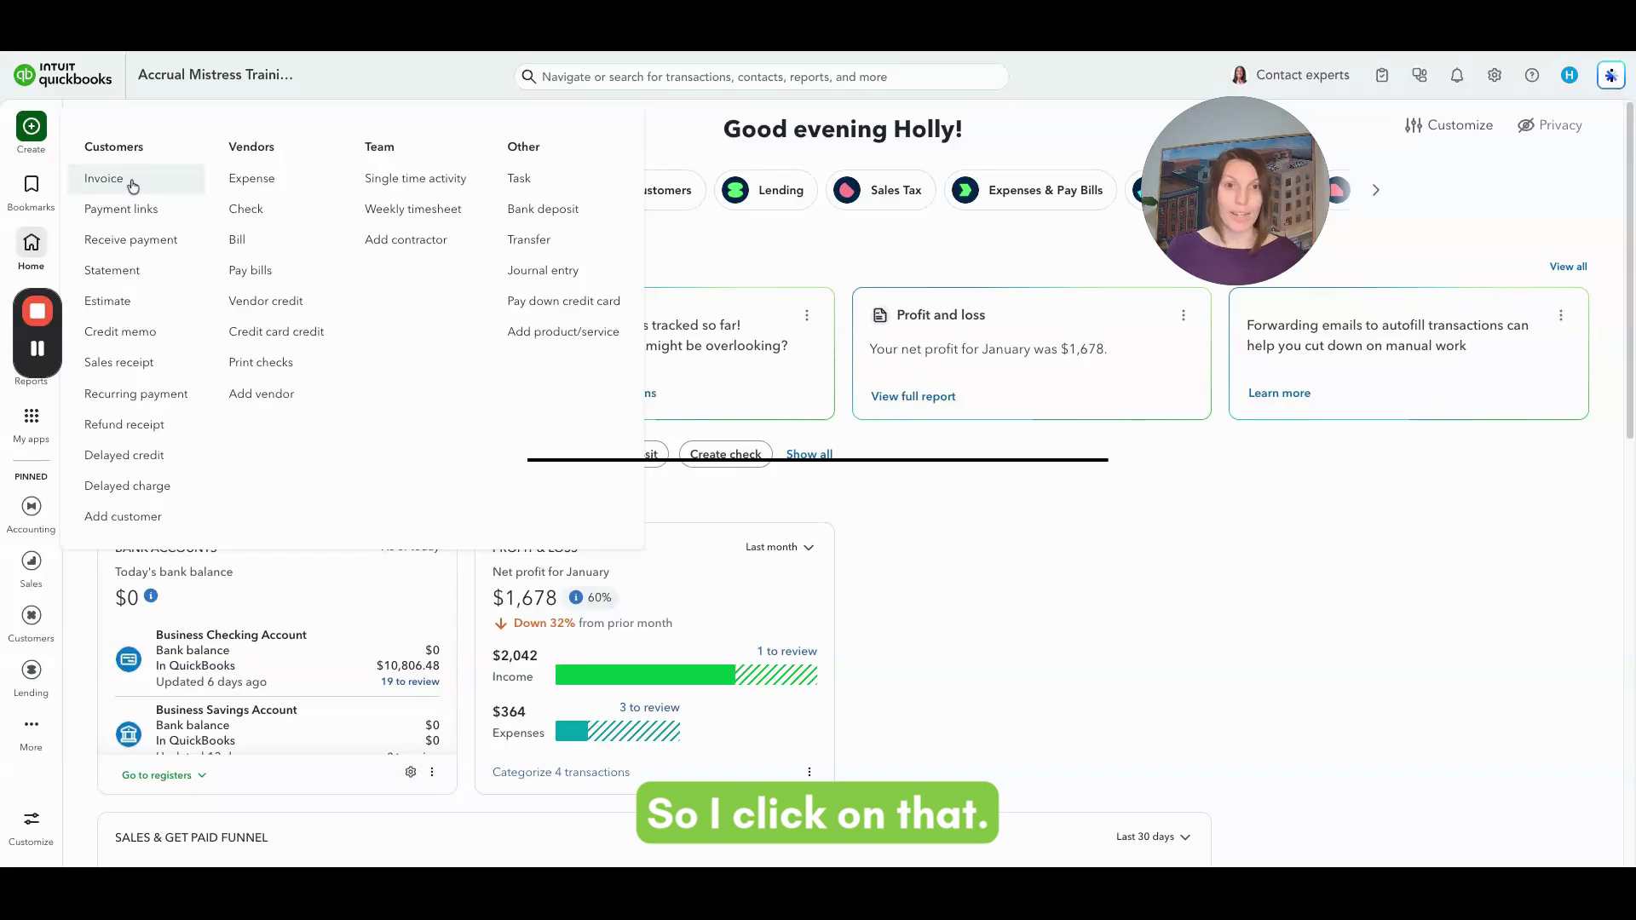
{"action": "left_click", "coordinate": [133, 186]}
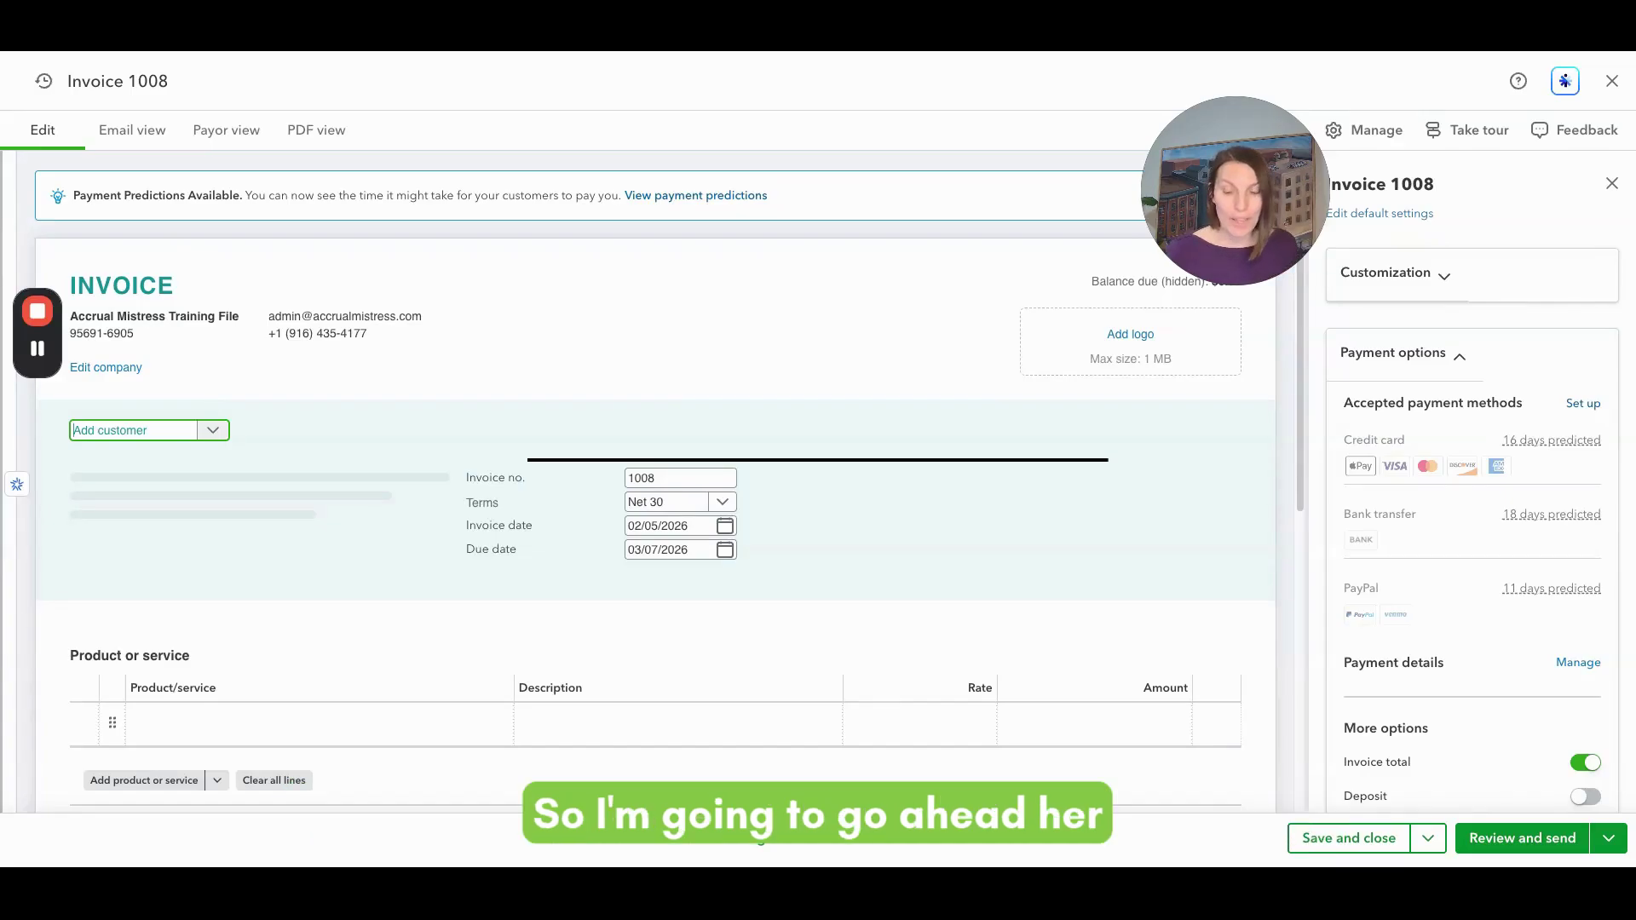
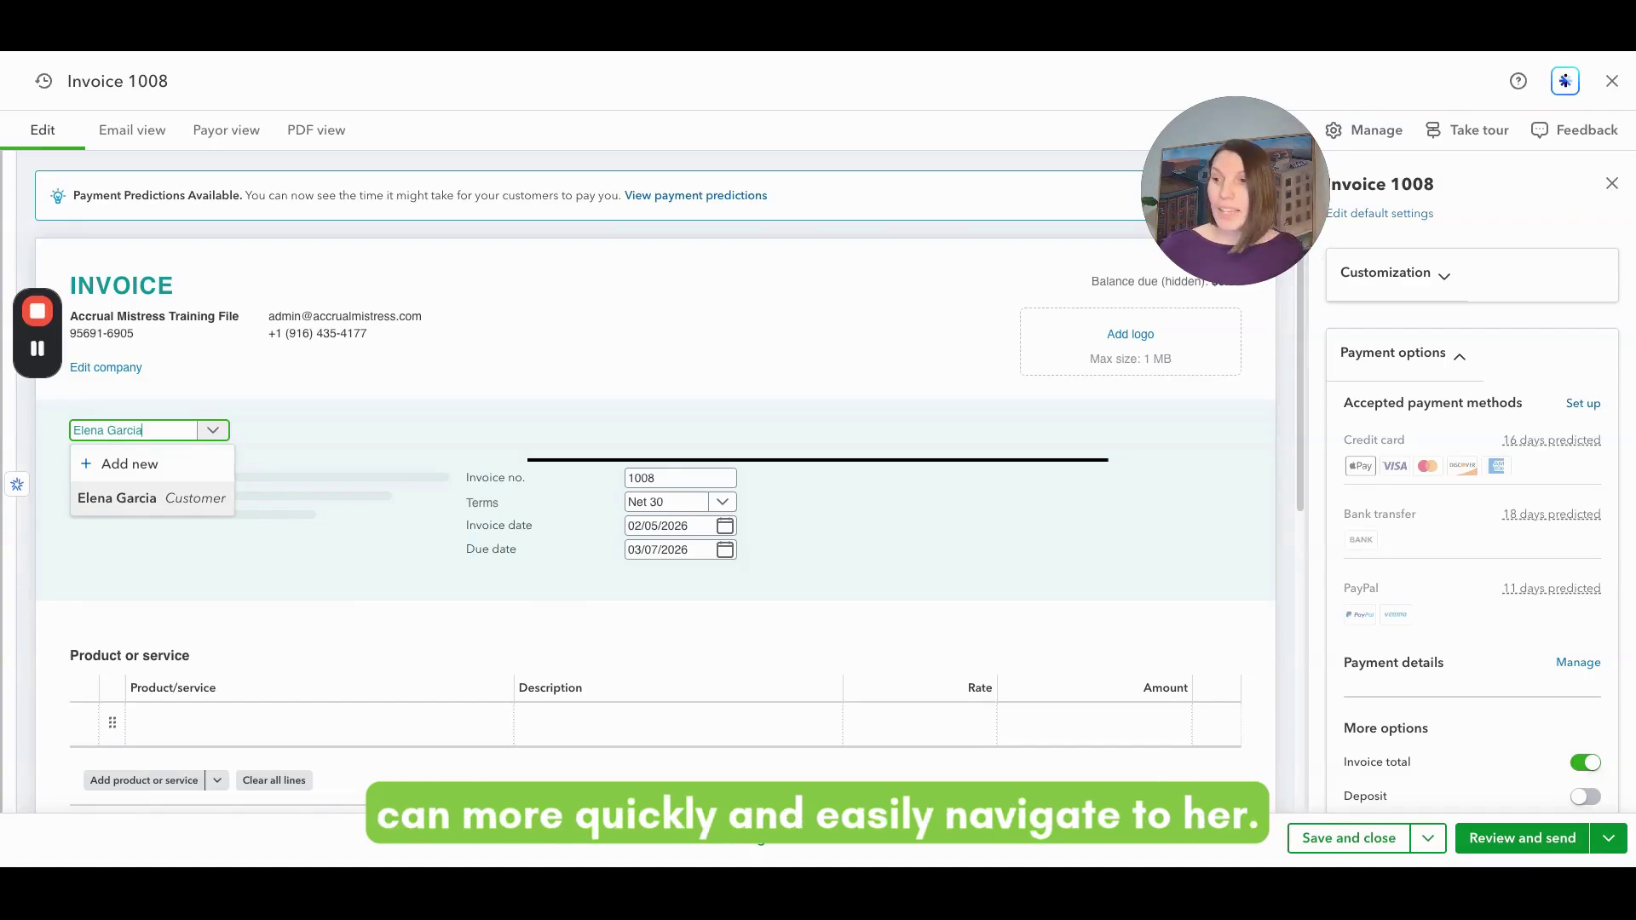
{"action": "key", "text": "Tab"}
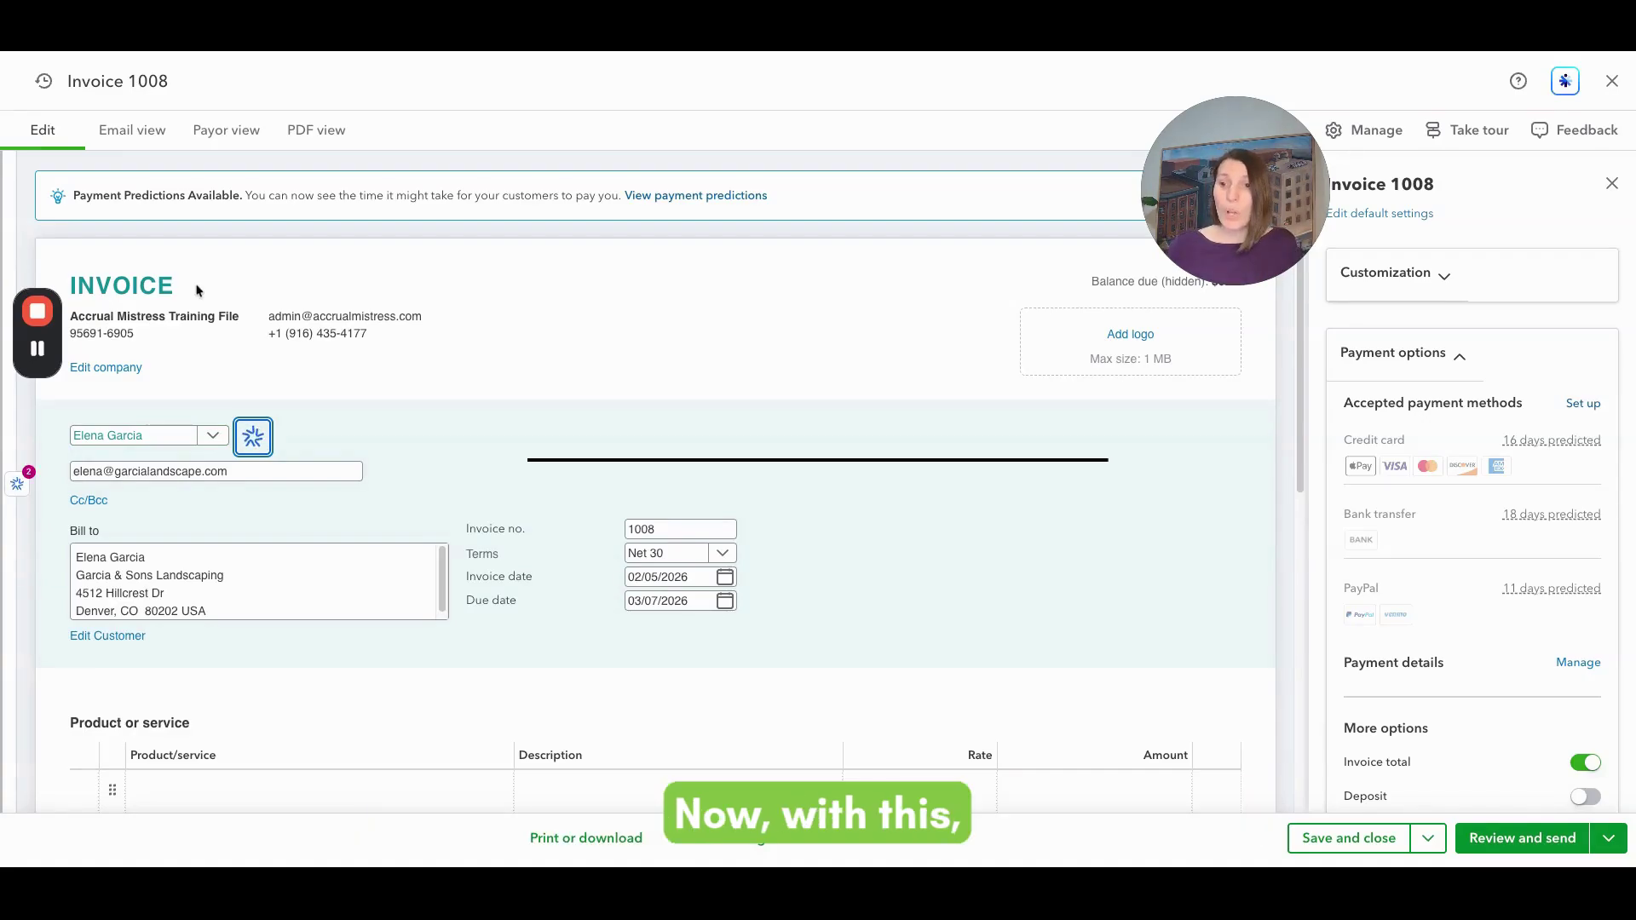
Set invoice 1008's date to 12/01/2025 so the Net 30 due date becomes 12/31/2025.
{"action": "left_click", "coordinate": [654, 576]}
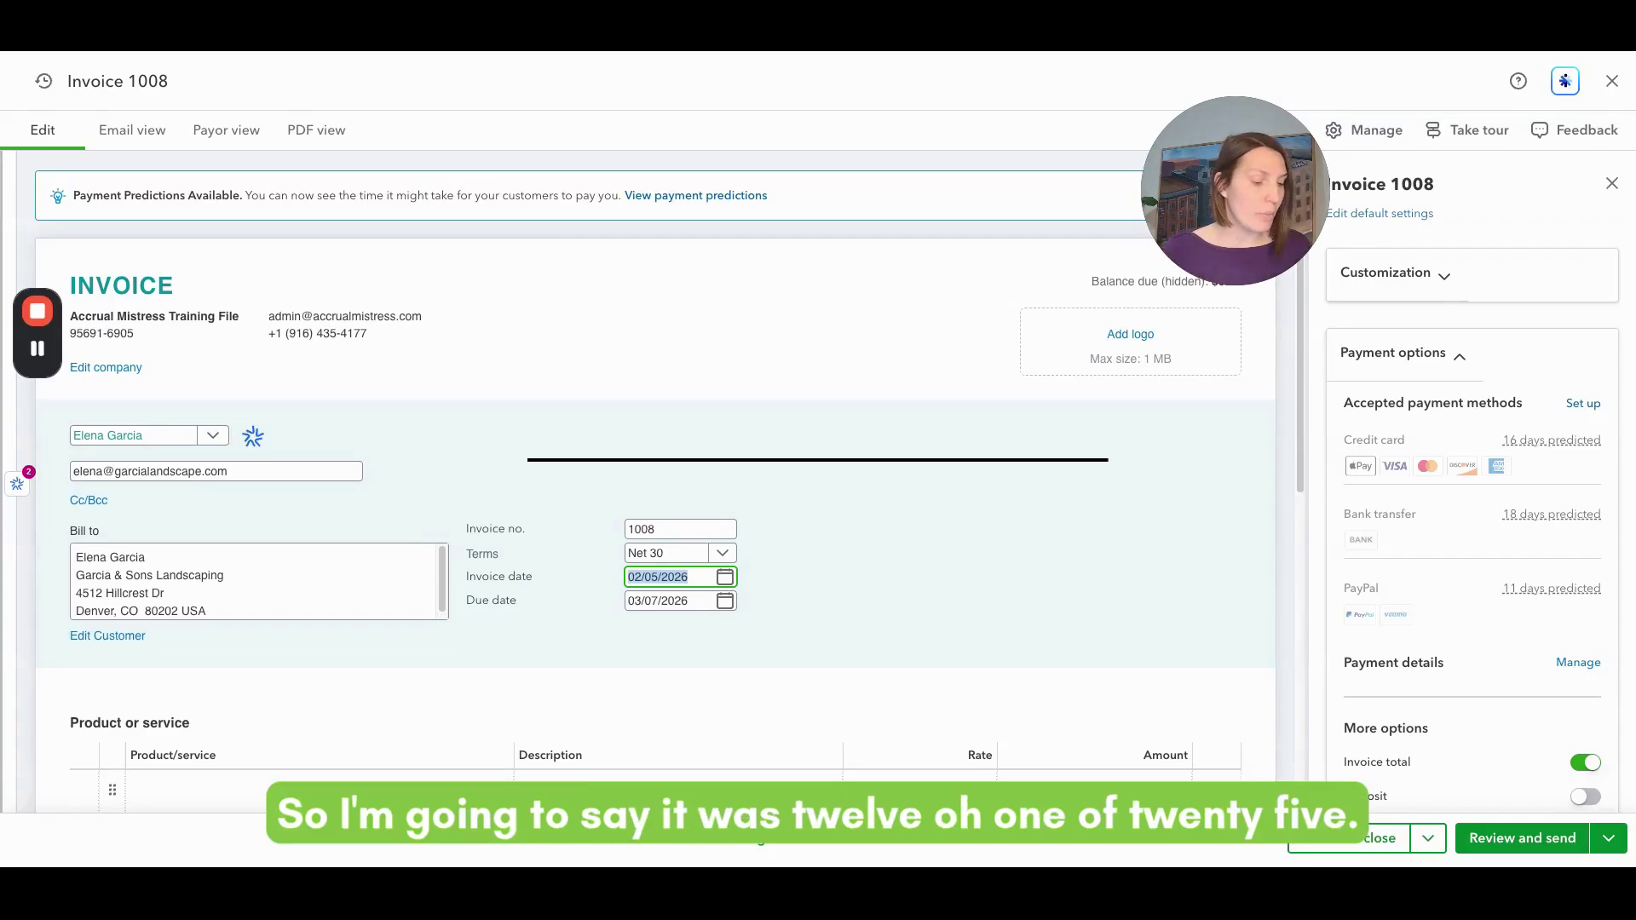
{"action": "type", "text": "120125"}
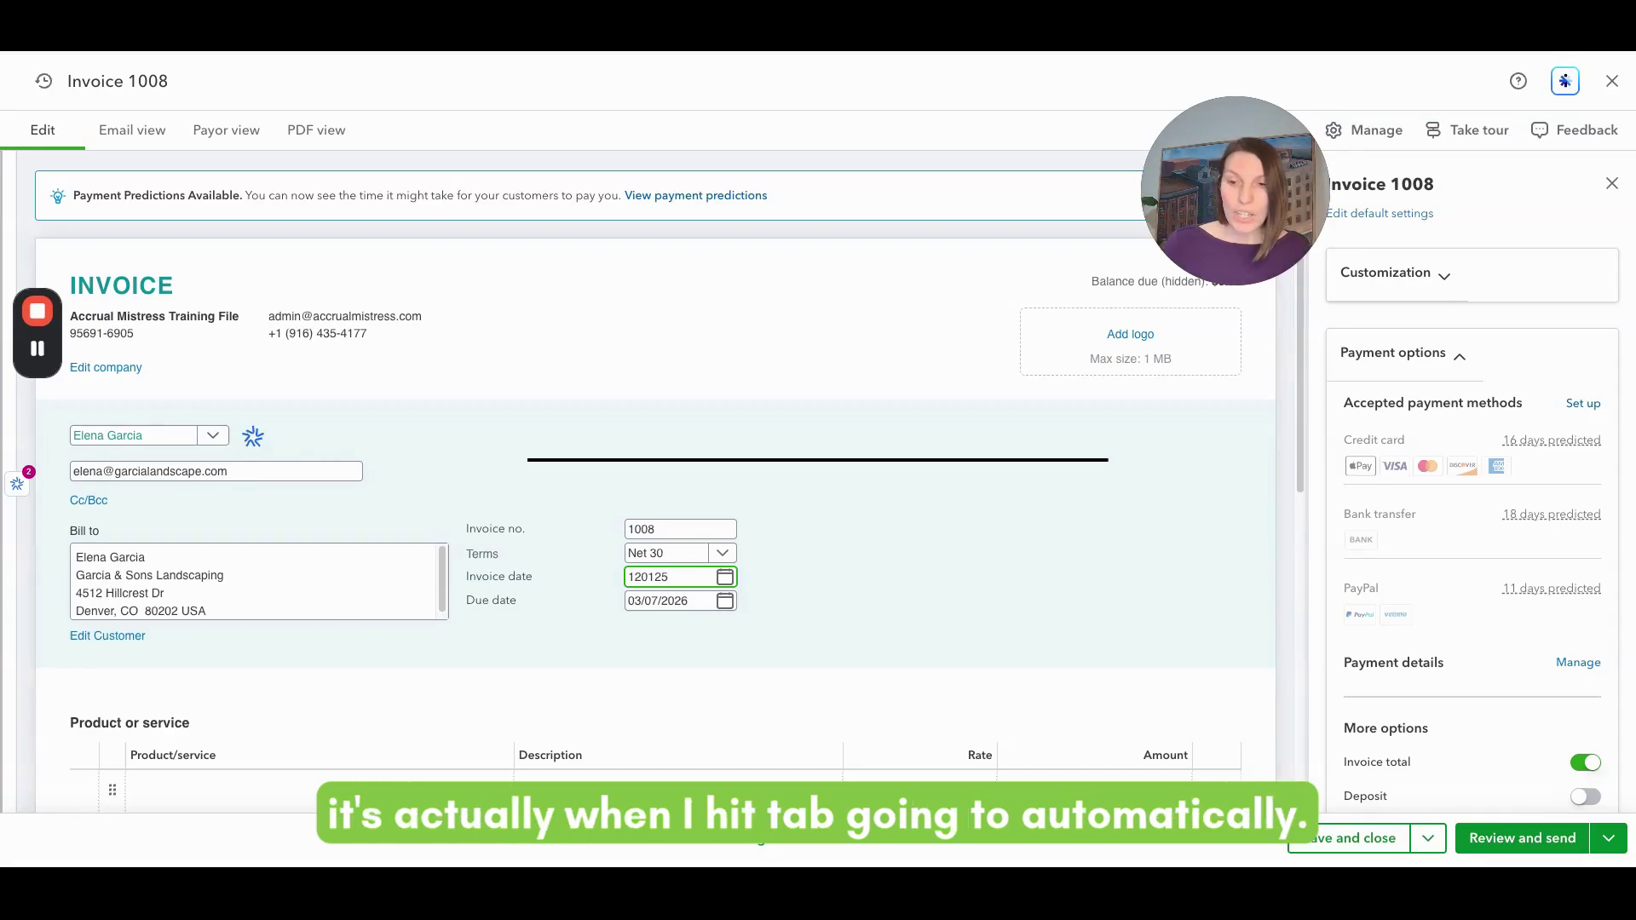
{"action": "key", "text": "Tab"}
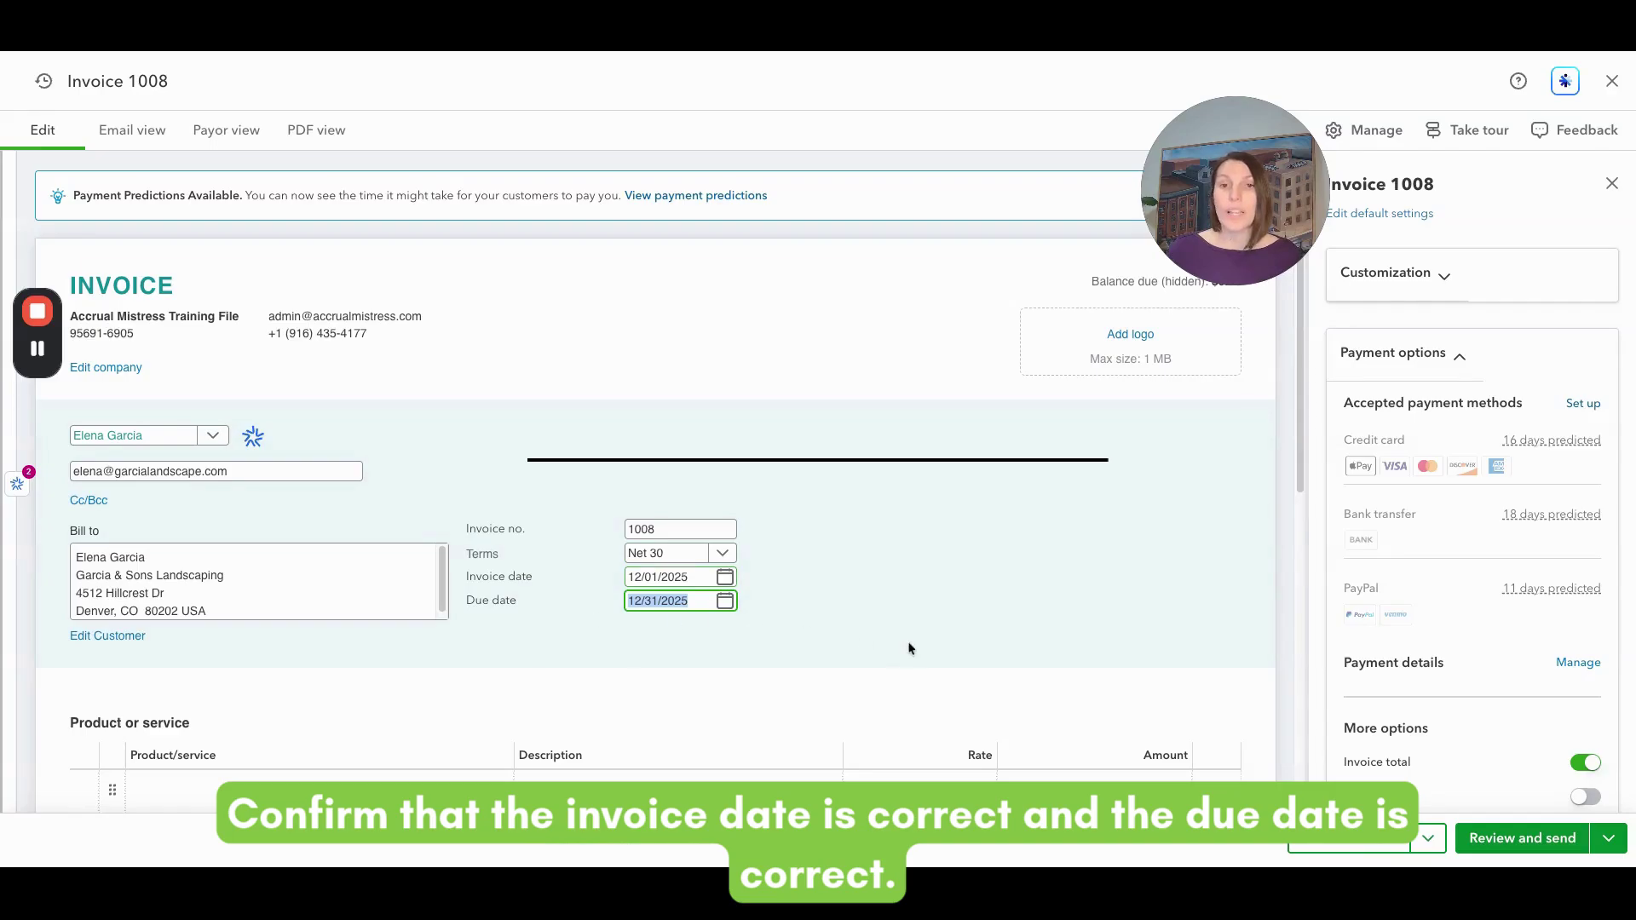
{"action": "scroll", "coordinate": [909, 637], "scroll_direction": "down", "scroll_amount": 1}
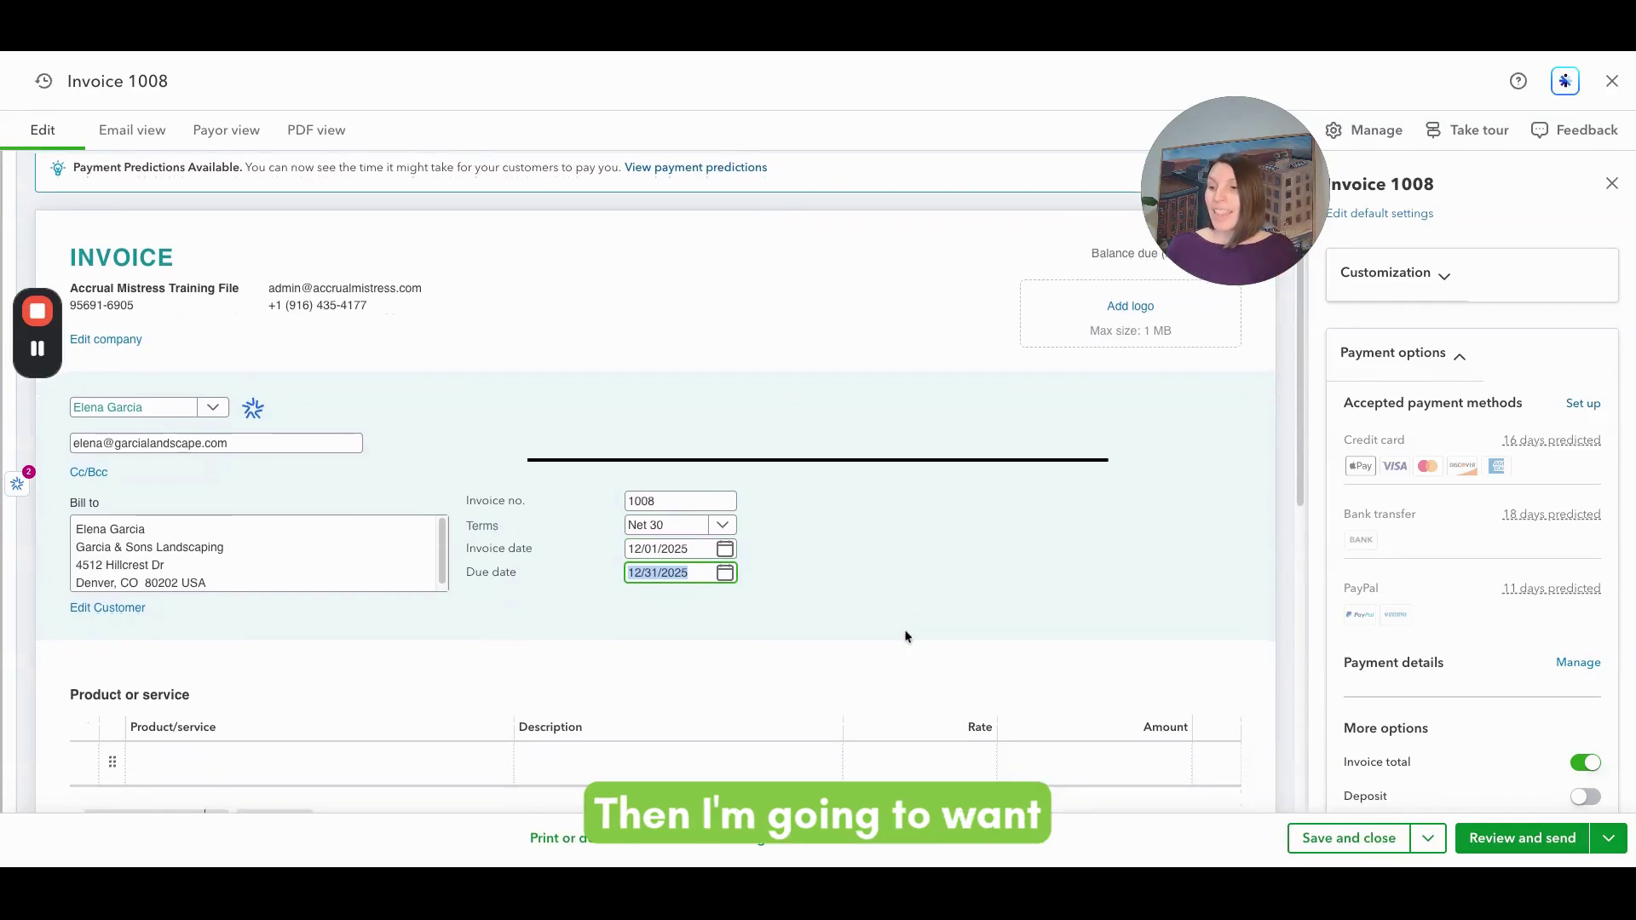
{"action": "scroll", "coordinate": [907, 636], "scroll_direction": "down", "scroll_amount": 3}
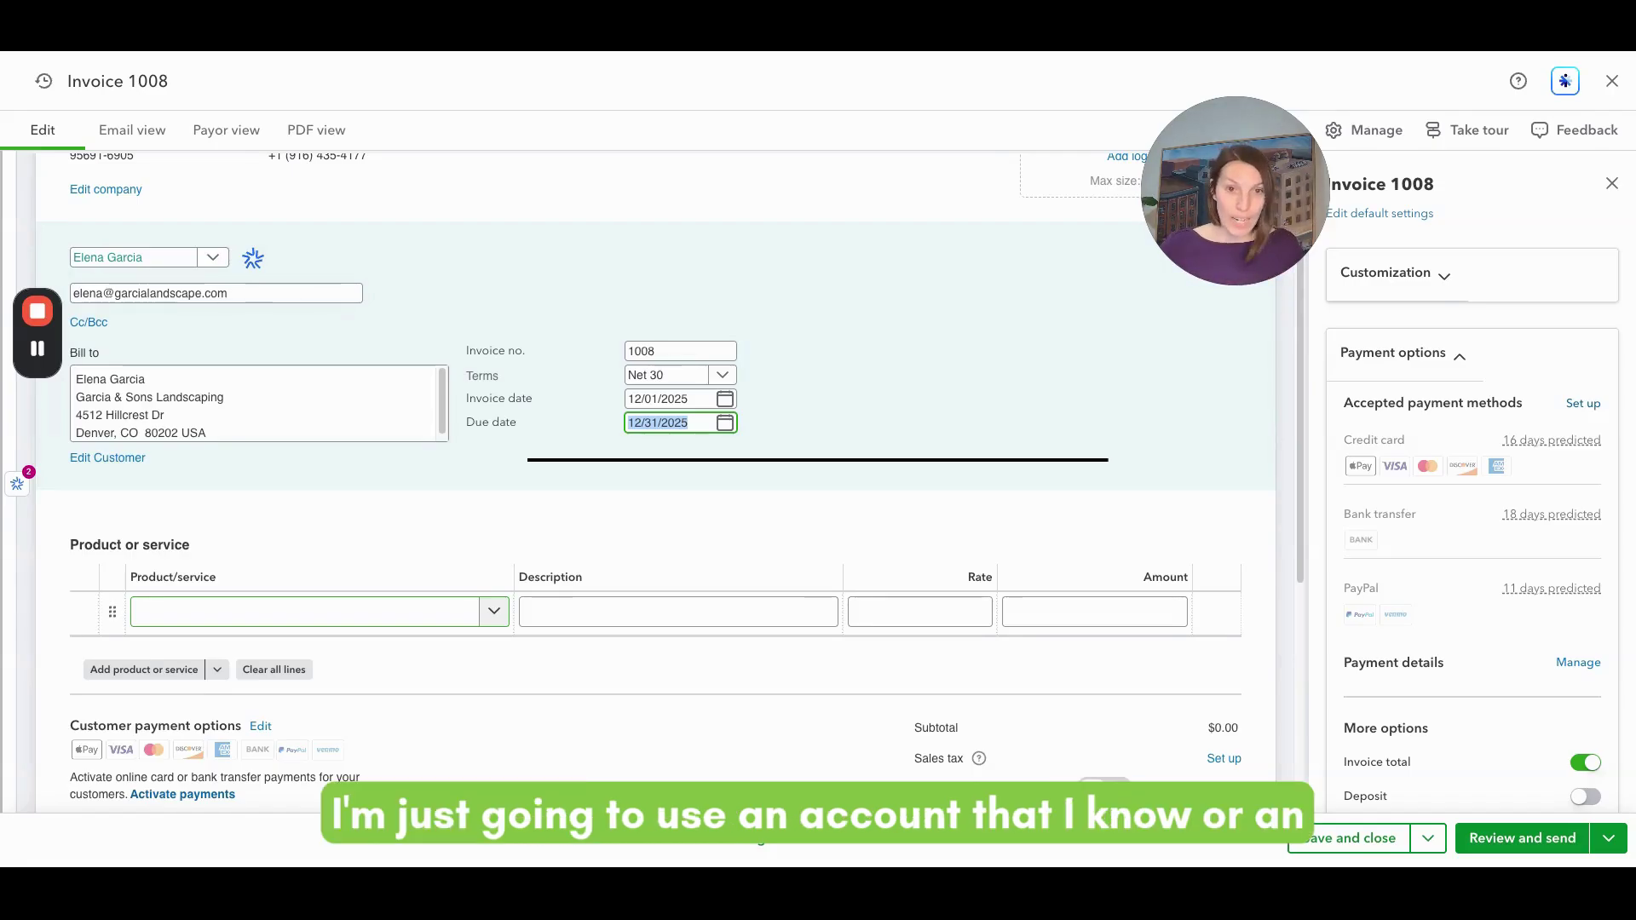
Fill the first line with Monthly Bookkeeping at rate 975, totalling $975.00.
{"action": "left_click", "coordinate": [463, 614]}
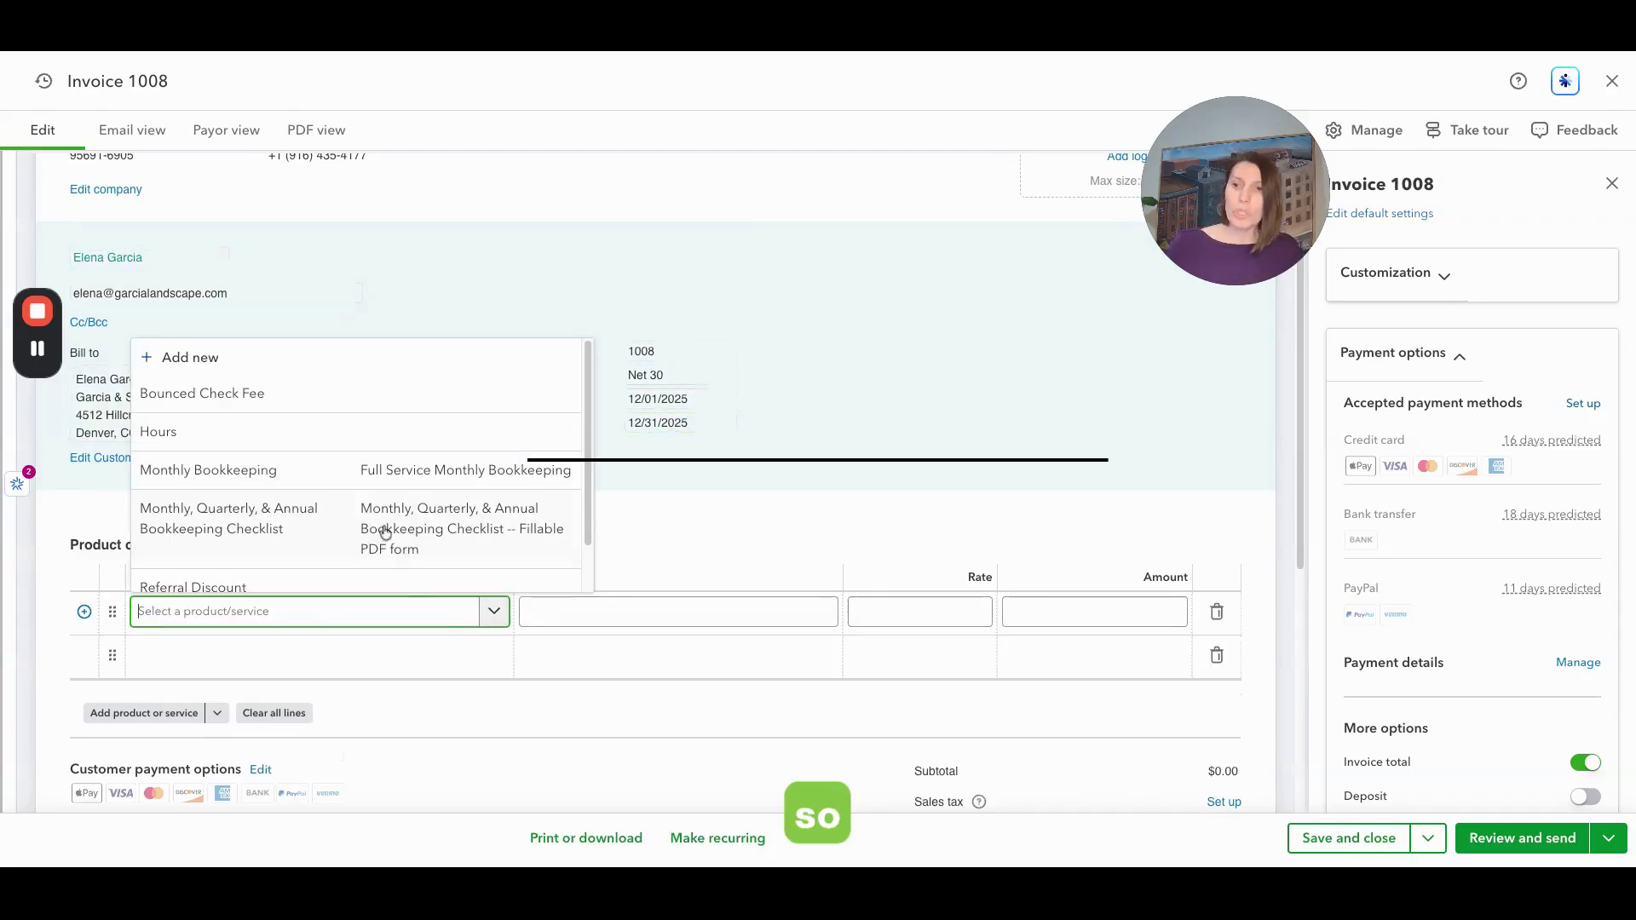
{"action": "left_click", "coordinate": [354, 470]}
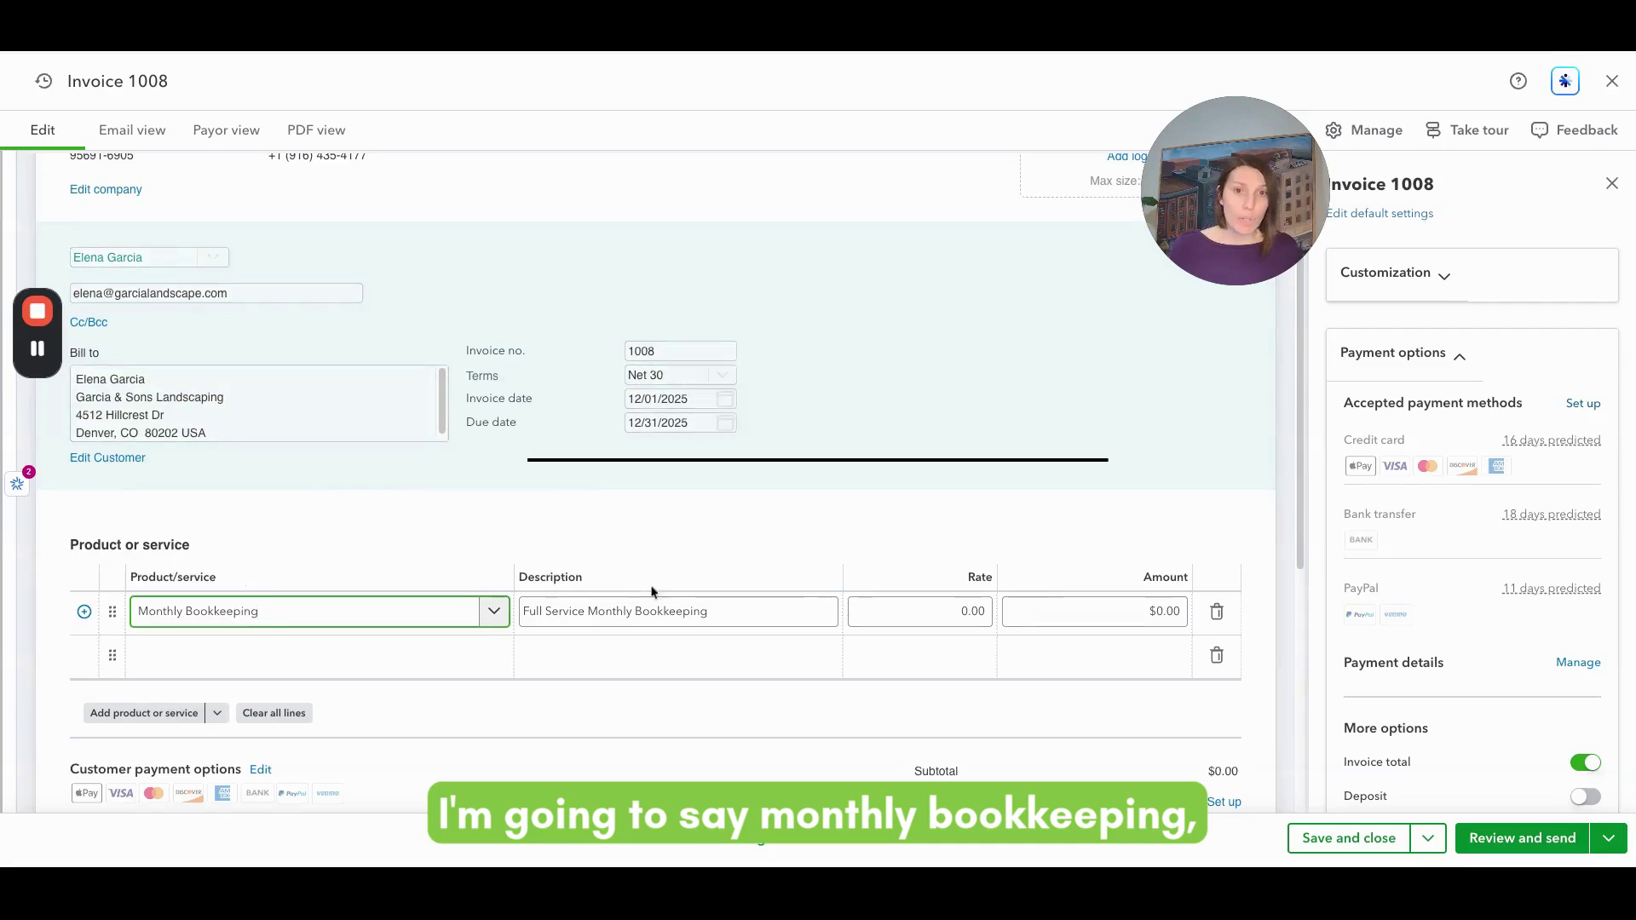
{"action": "left_click", "coordinate": [954, 612]}
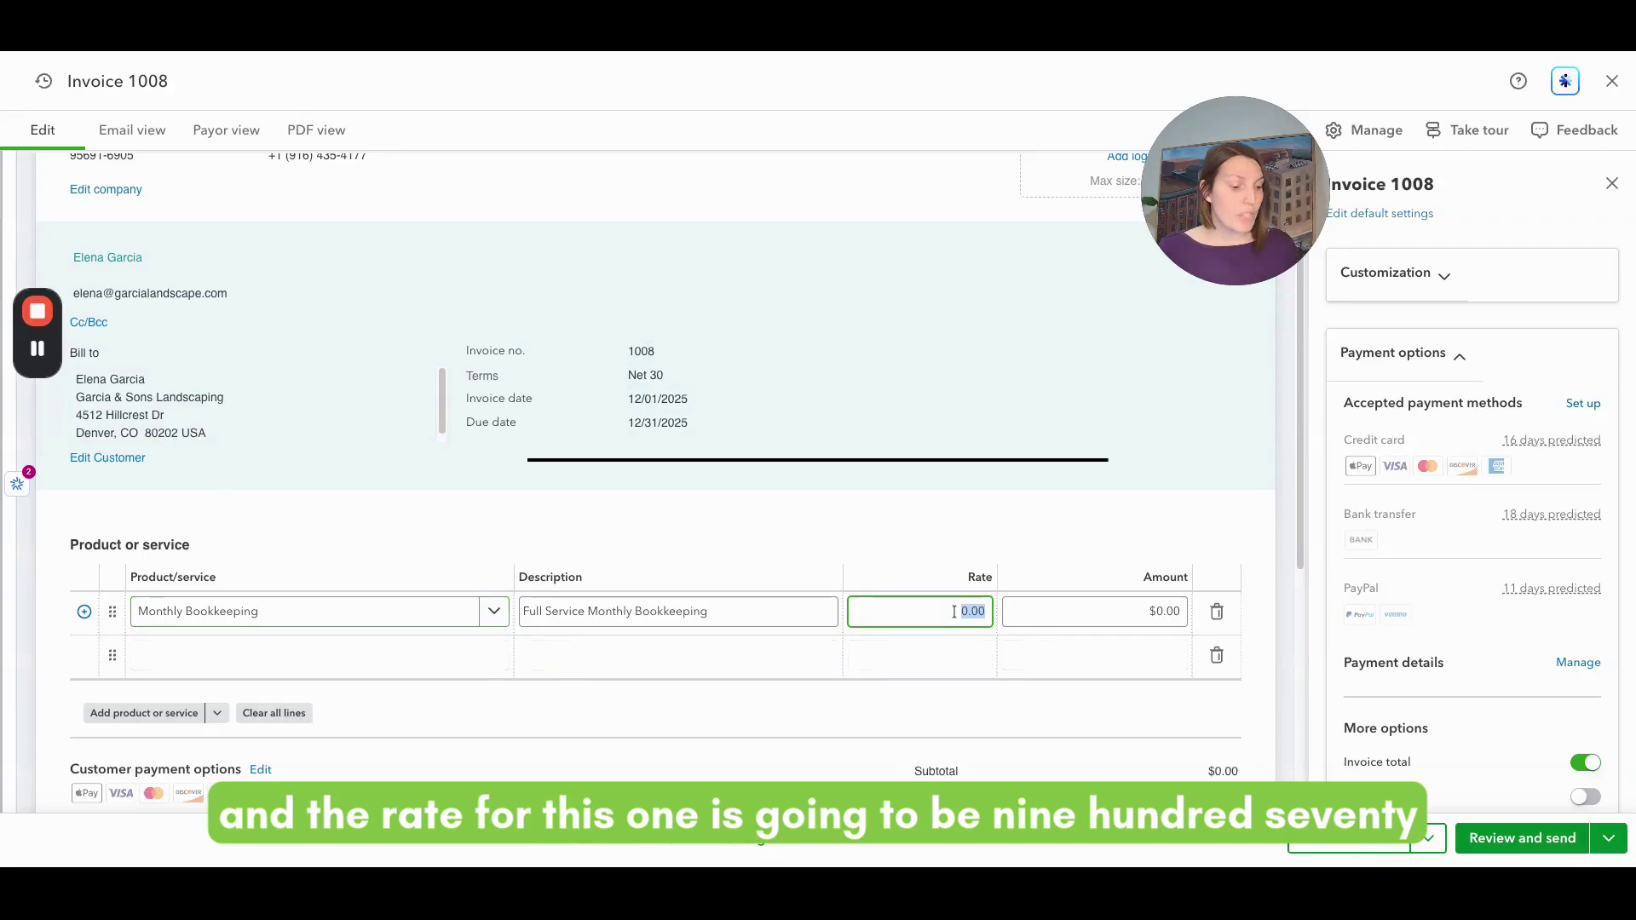
{"action": "type", "text": "975."}
{"action": "key", "text": "Tab"}
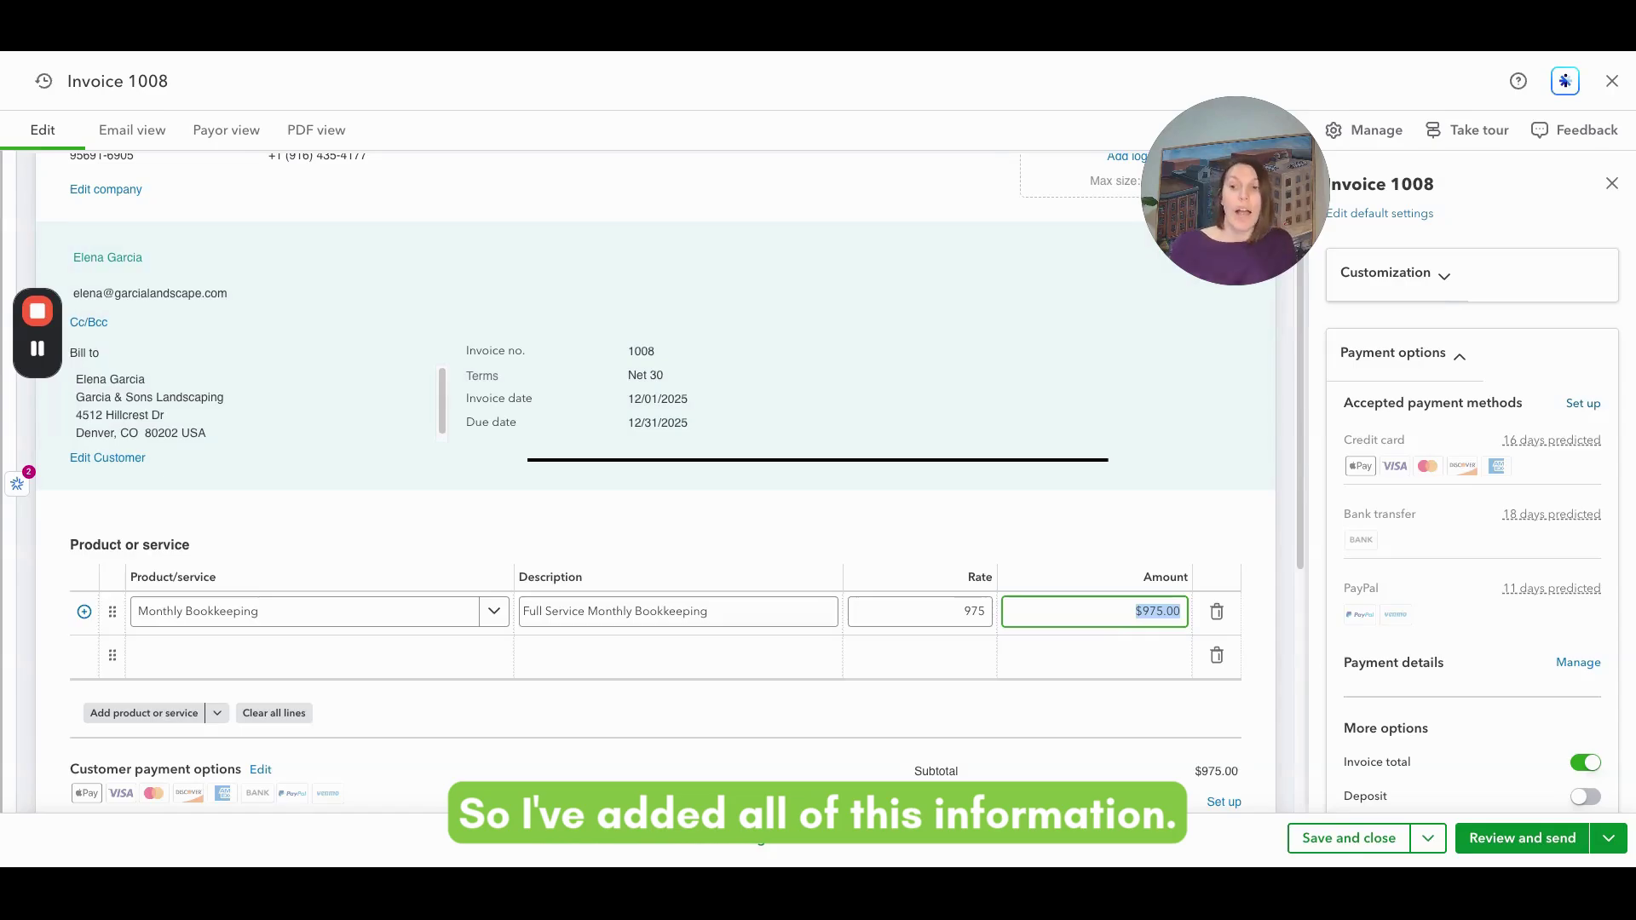
{"action": "mouse_move", "coordinate": [989, 339]}
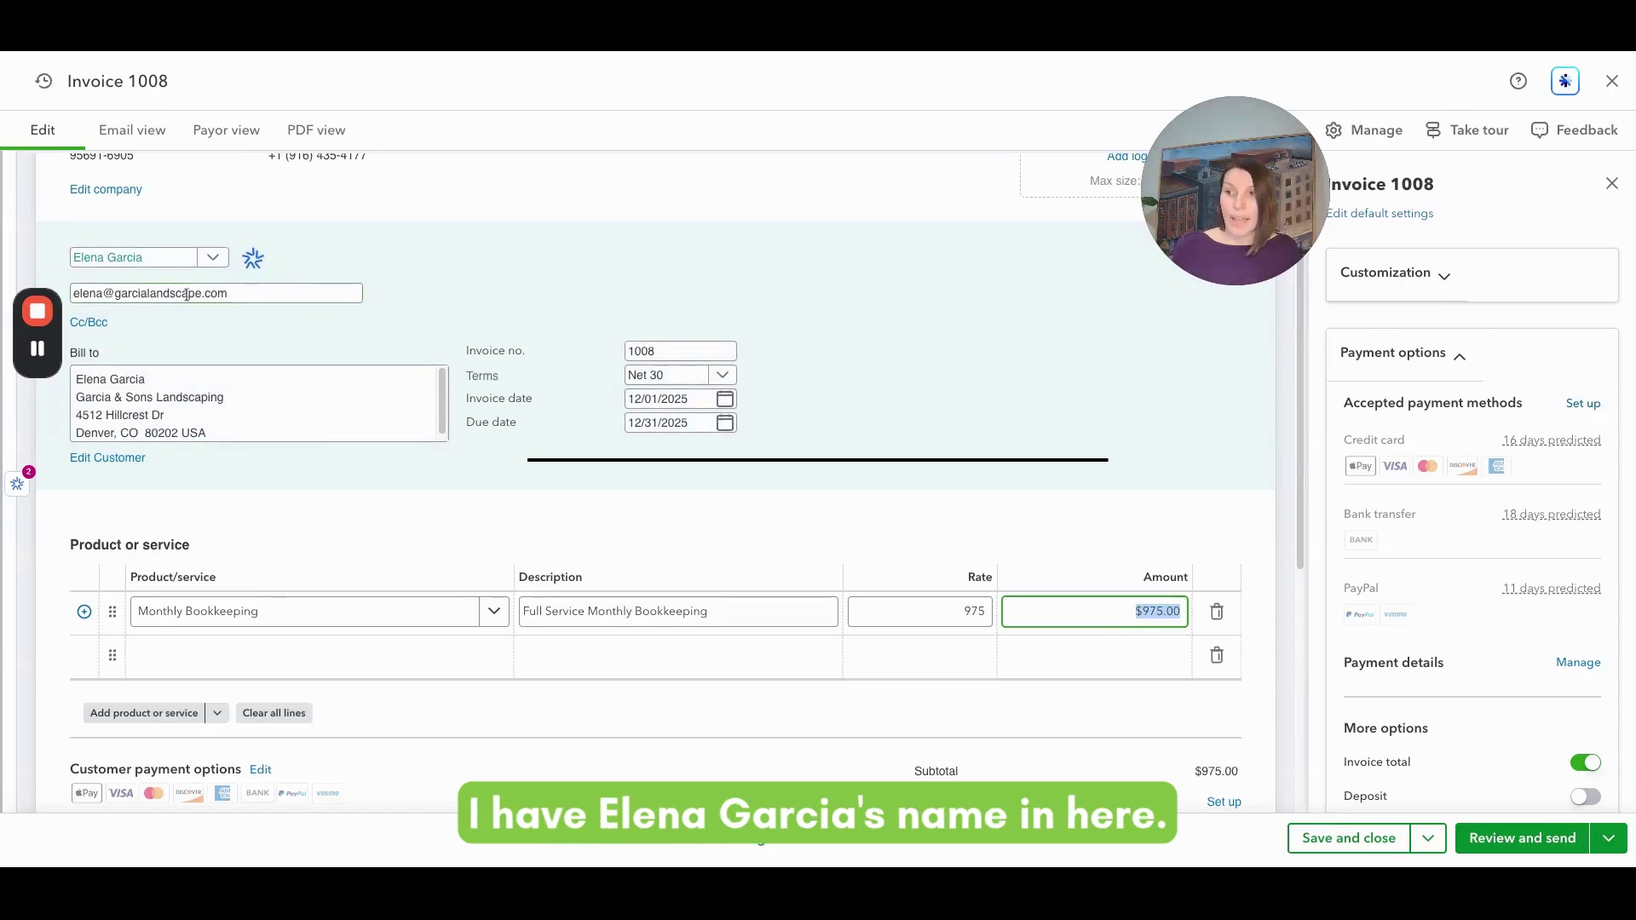
{"action": "scroll", "coordinate": [294, 352], "scroll_direction": "down", "scroll_amount": 3}
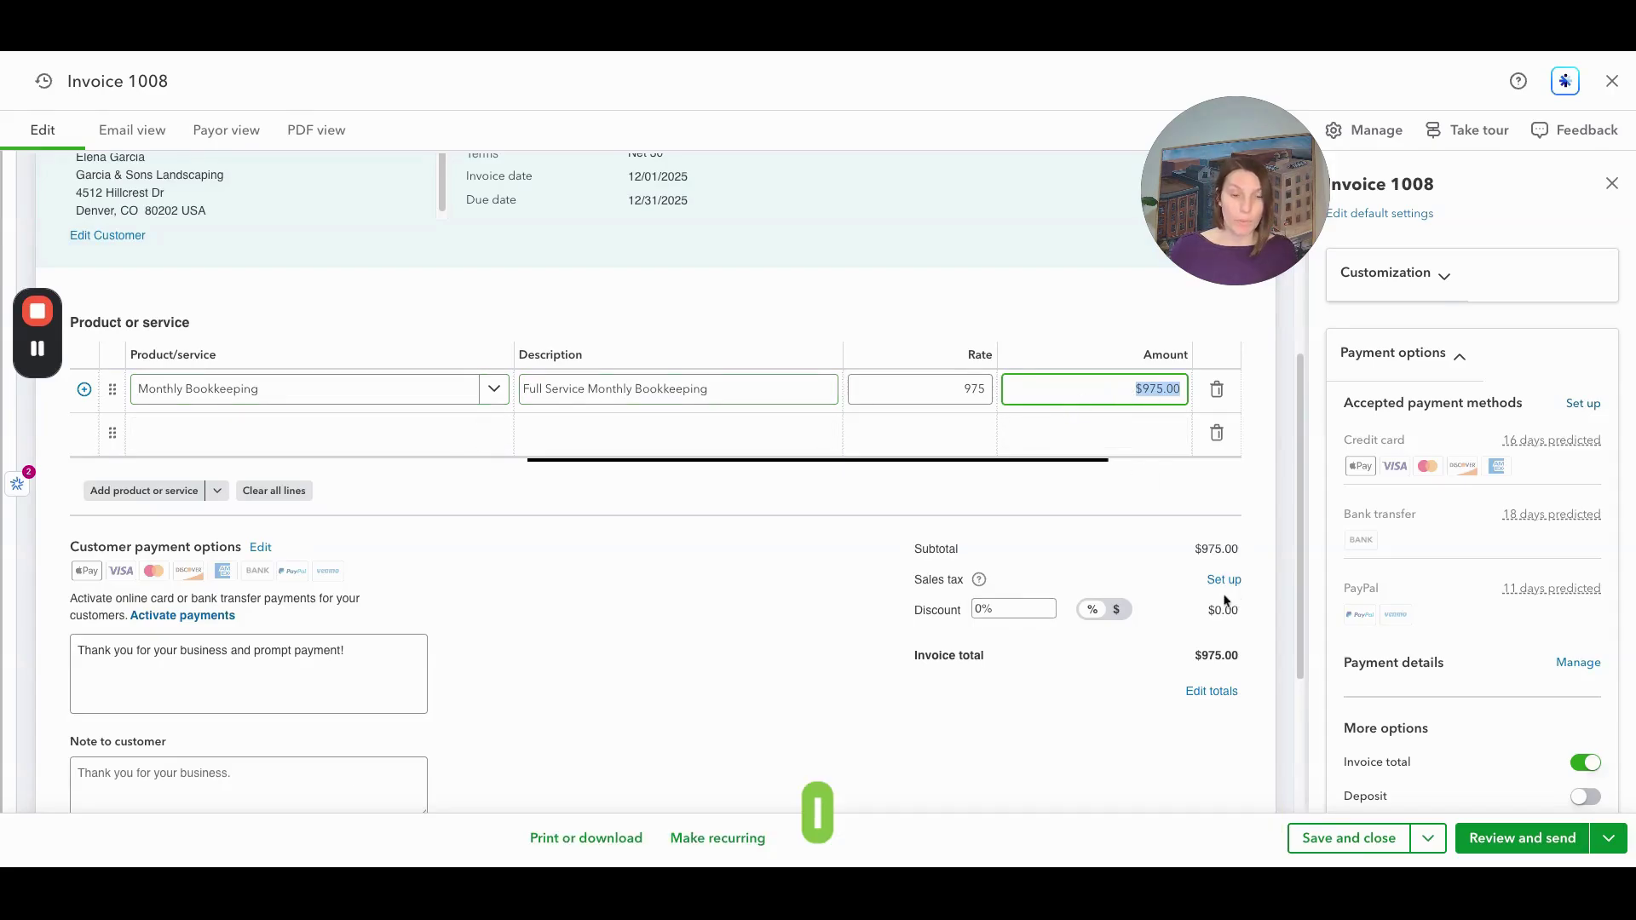
Save and close invoice 1008 from the save-options menu, returning to the dashboard.
{"action": "left_click", "coordinate": [1429, 838]}
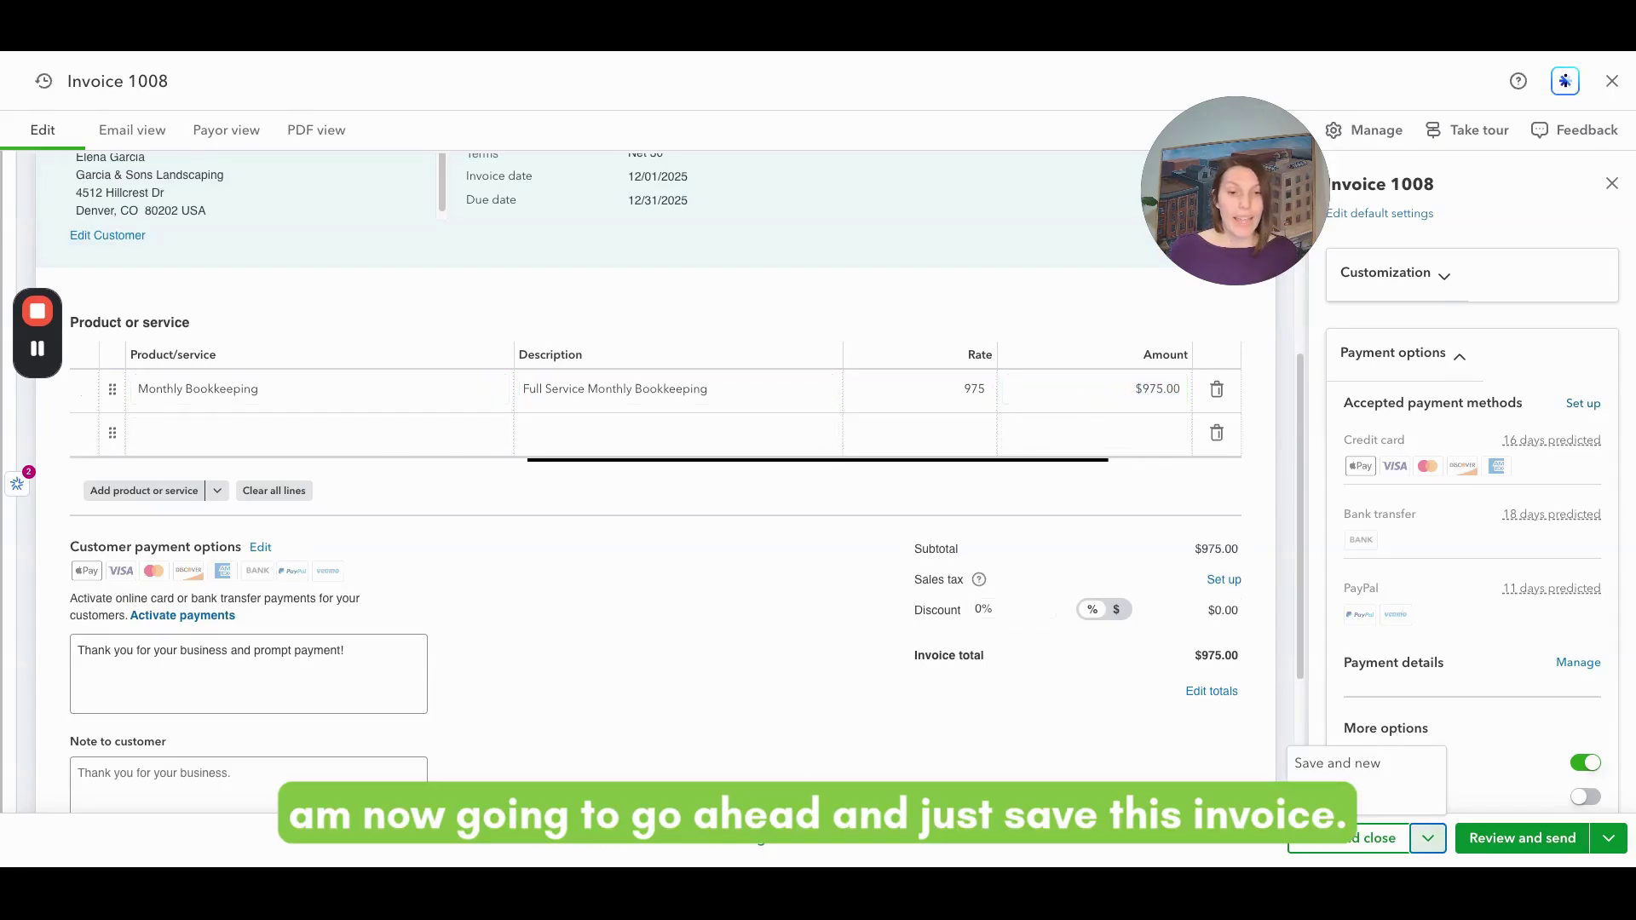
{"action": "left_click", "coordinate": [1344, 805]}
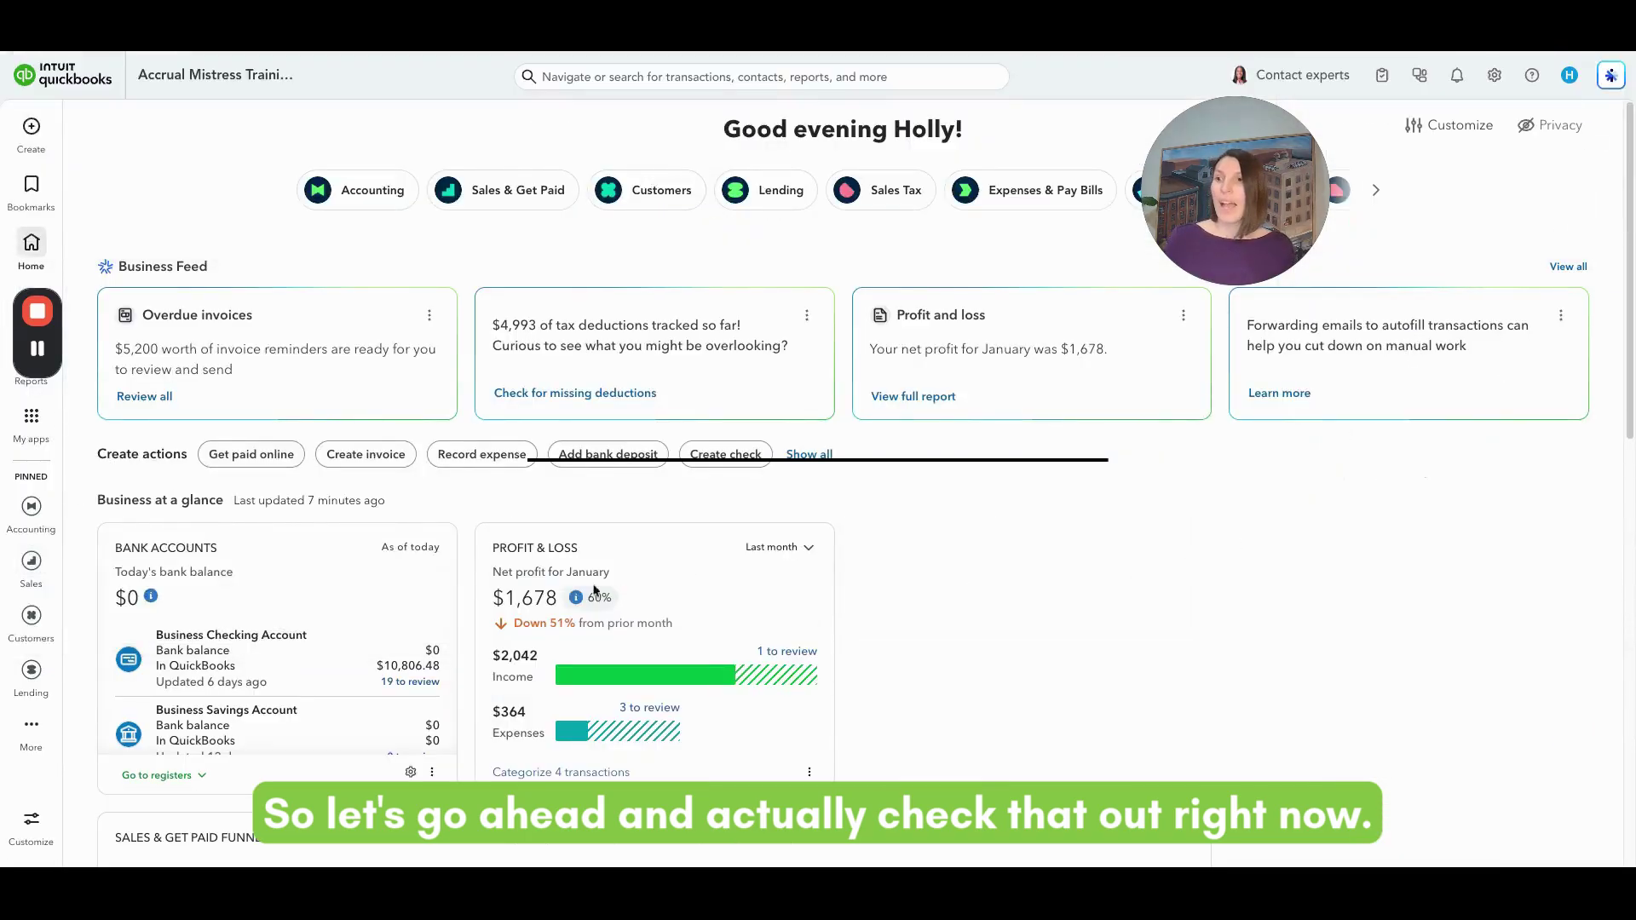
Open the Accounts receivable aging summary from Standard reports, then the Profit and Loss report.
{"action": "left_click", "coordinate": [25, 388]}
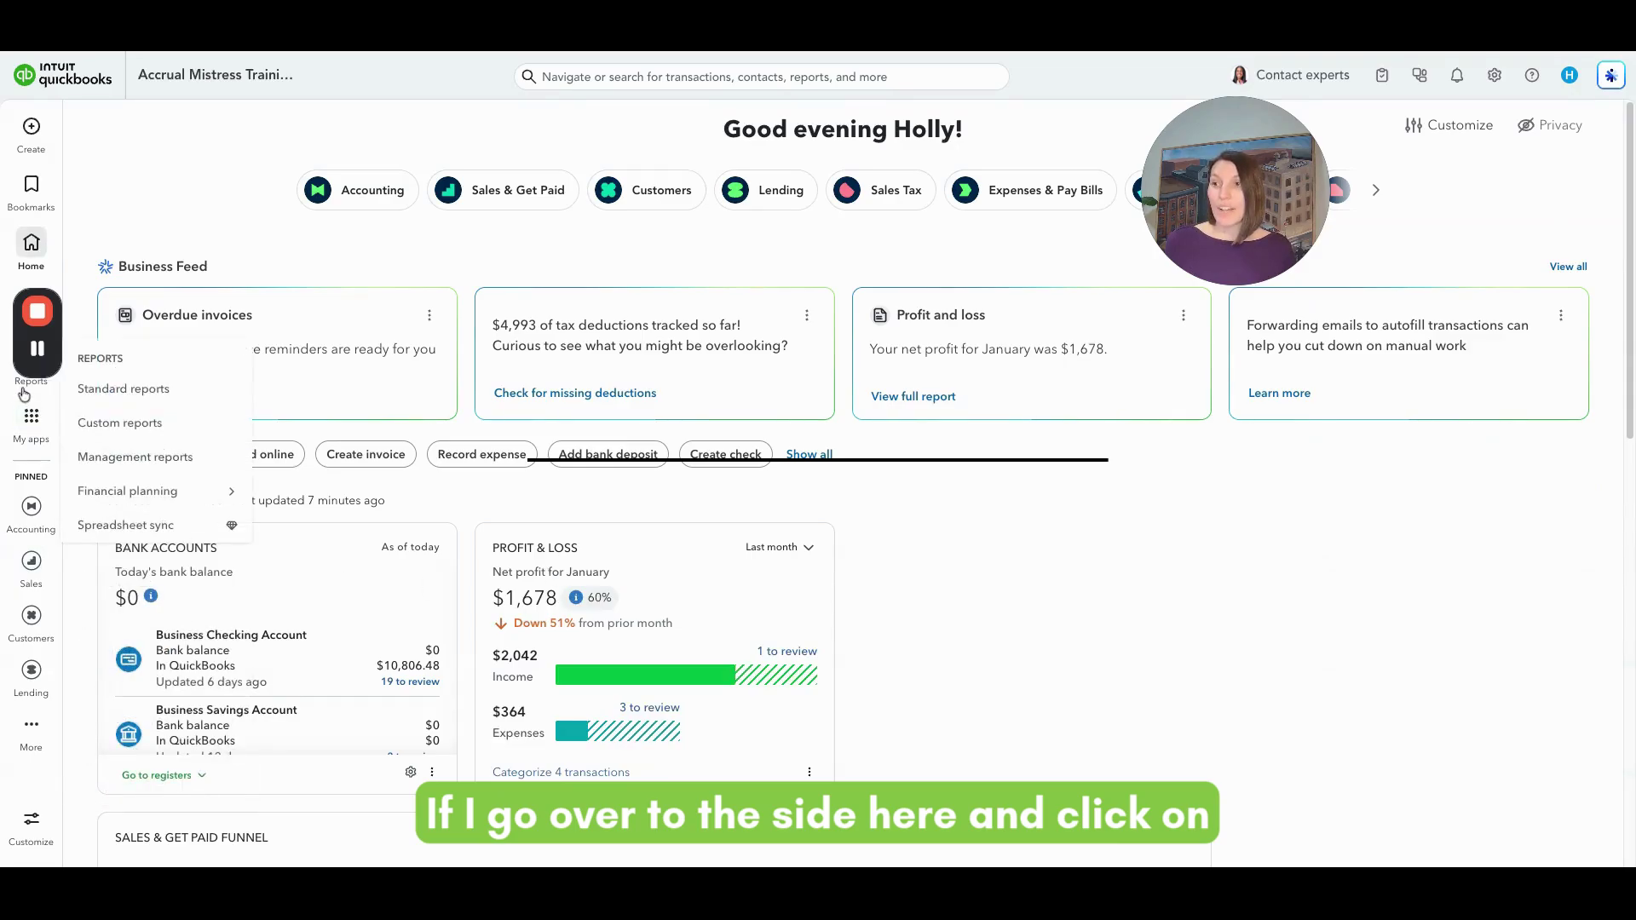
{"action": "left_click", "coordinate": [100, 394]}
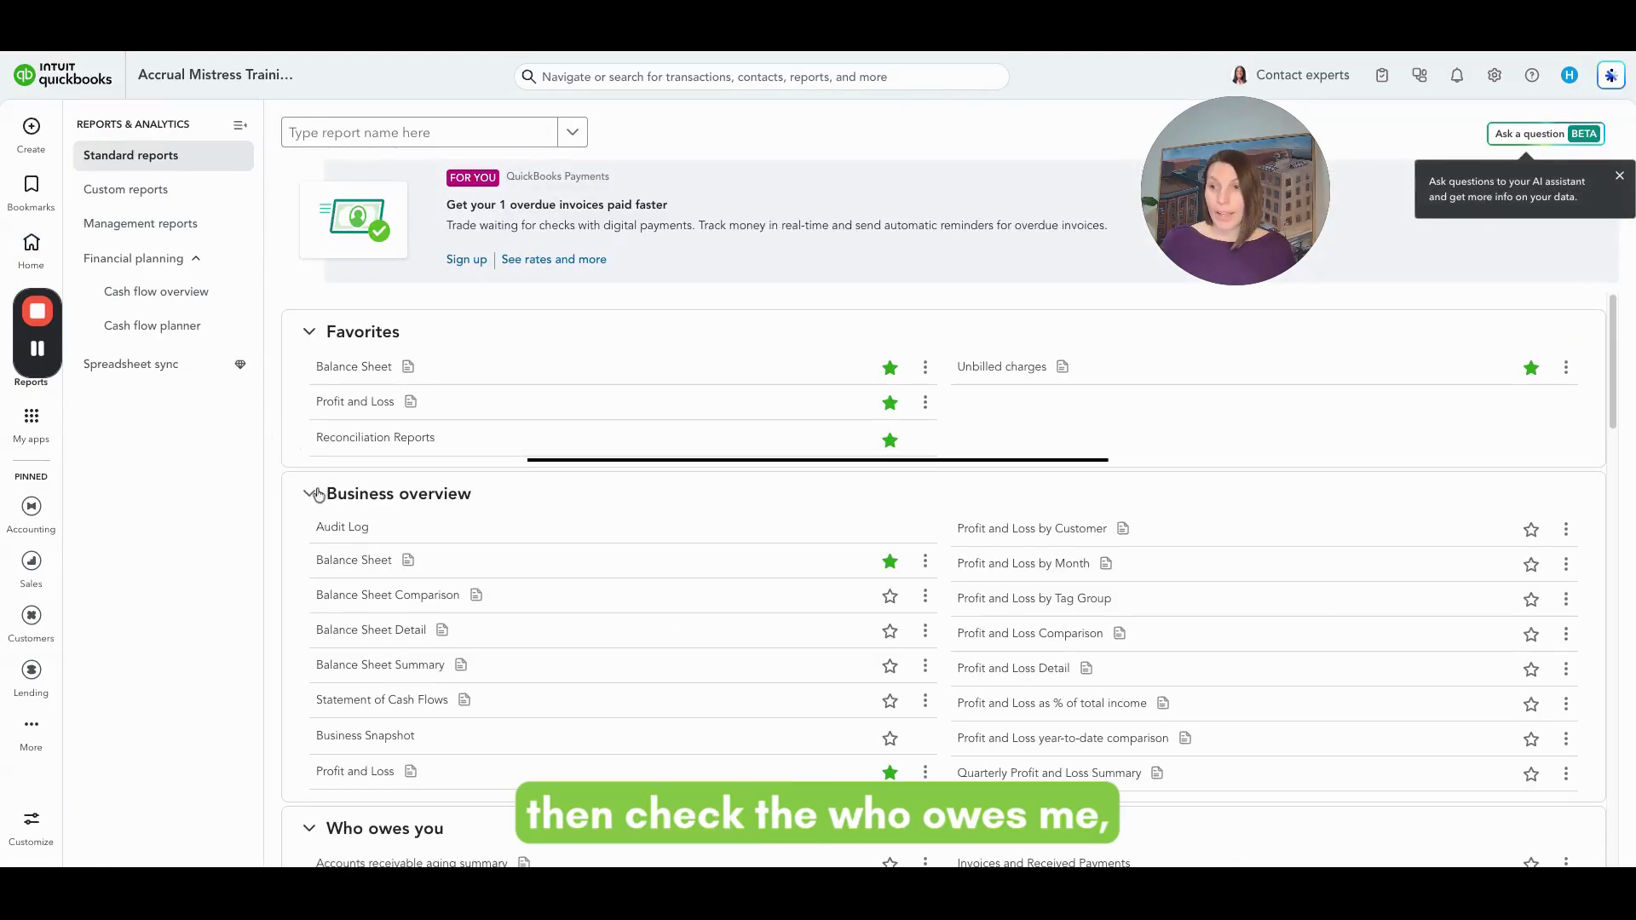
{"action": "scroll", "coordinate": [357, 529], "scroll_direction": "down", "scroll_amount": 3}
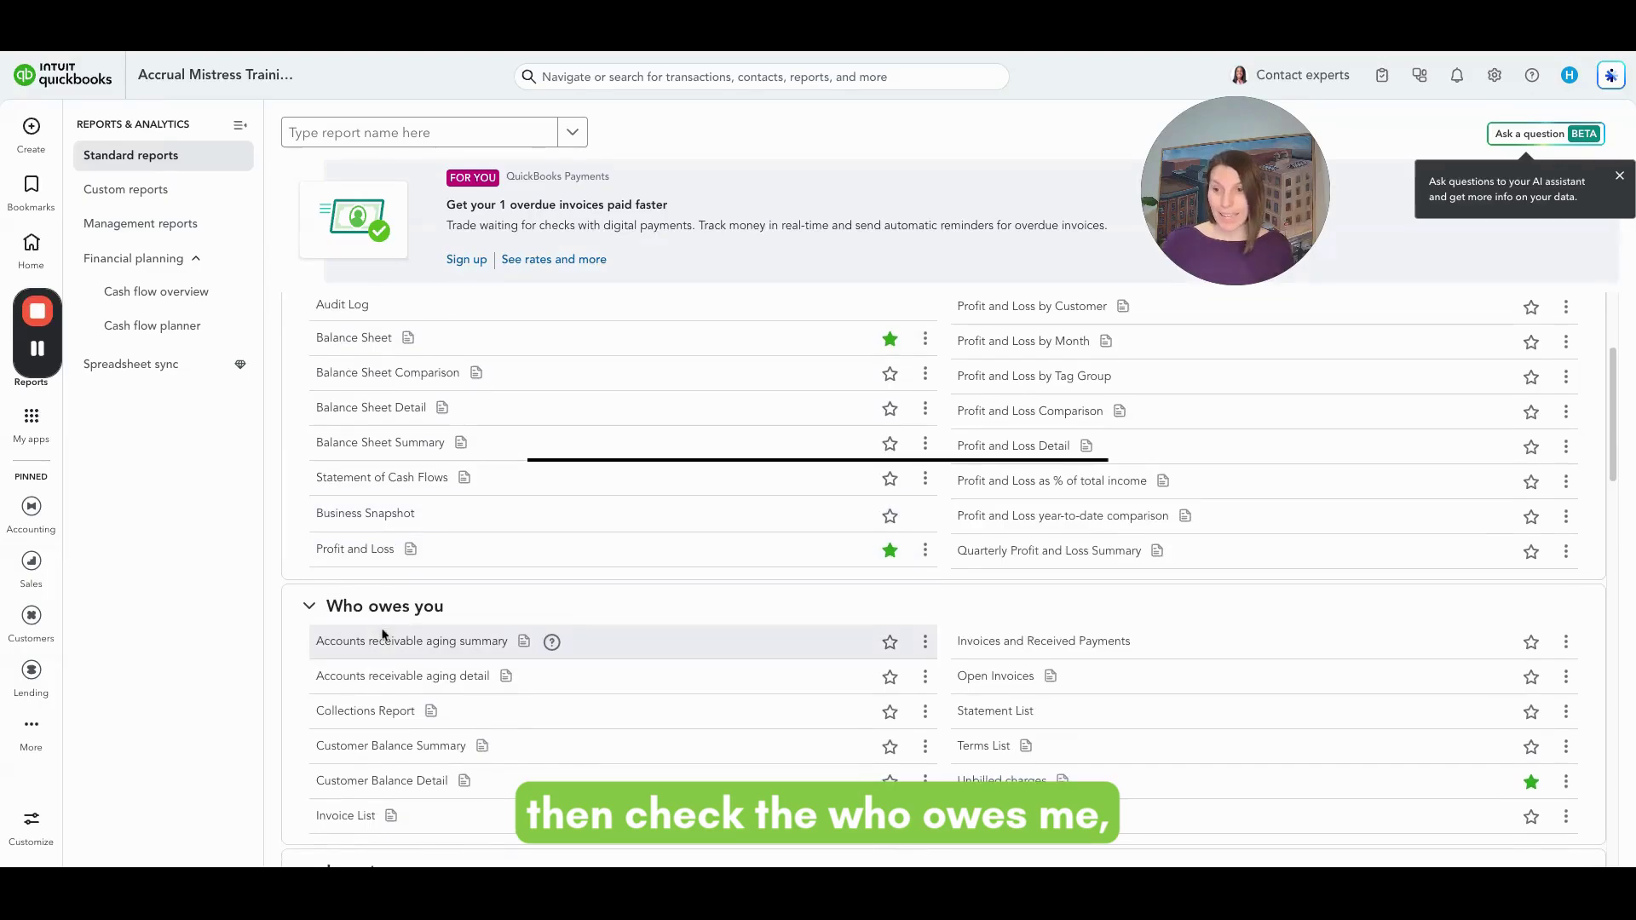
{"action": "left_click", "coordinate": [386, 644]}
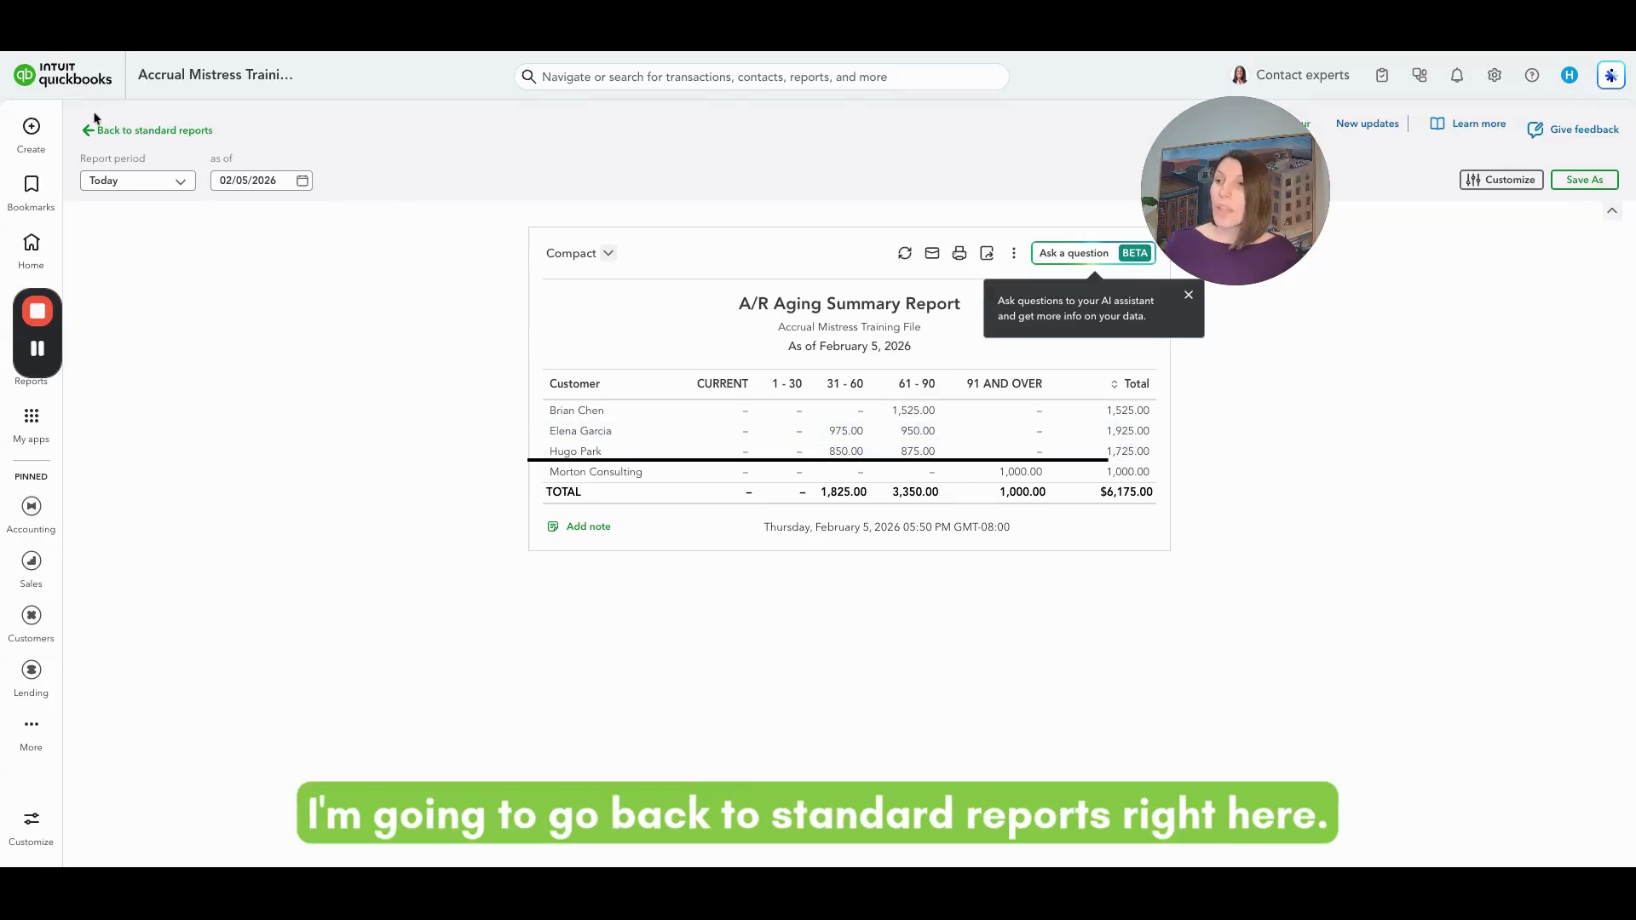
{"action": "left_click", "coordinate": [175, 133]}
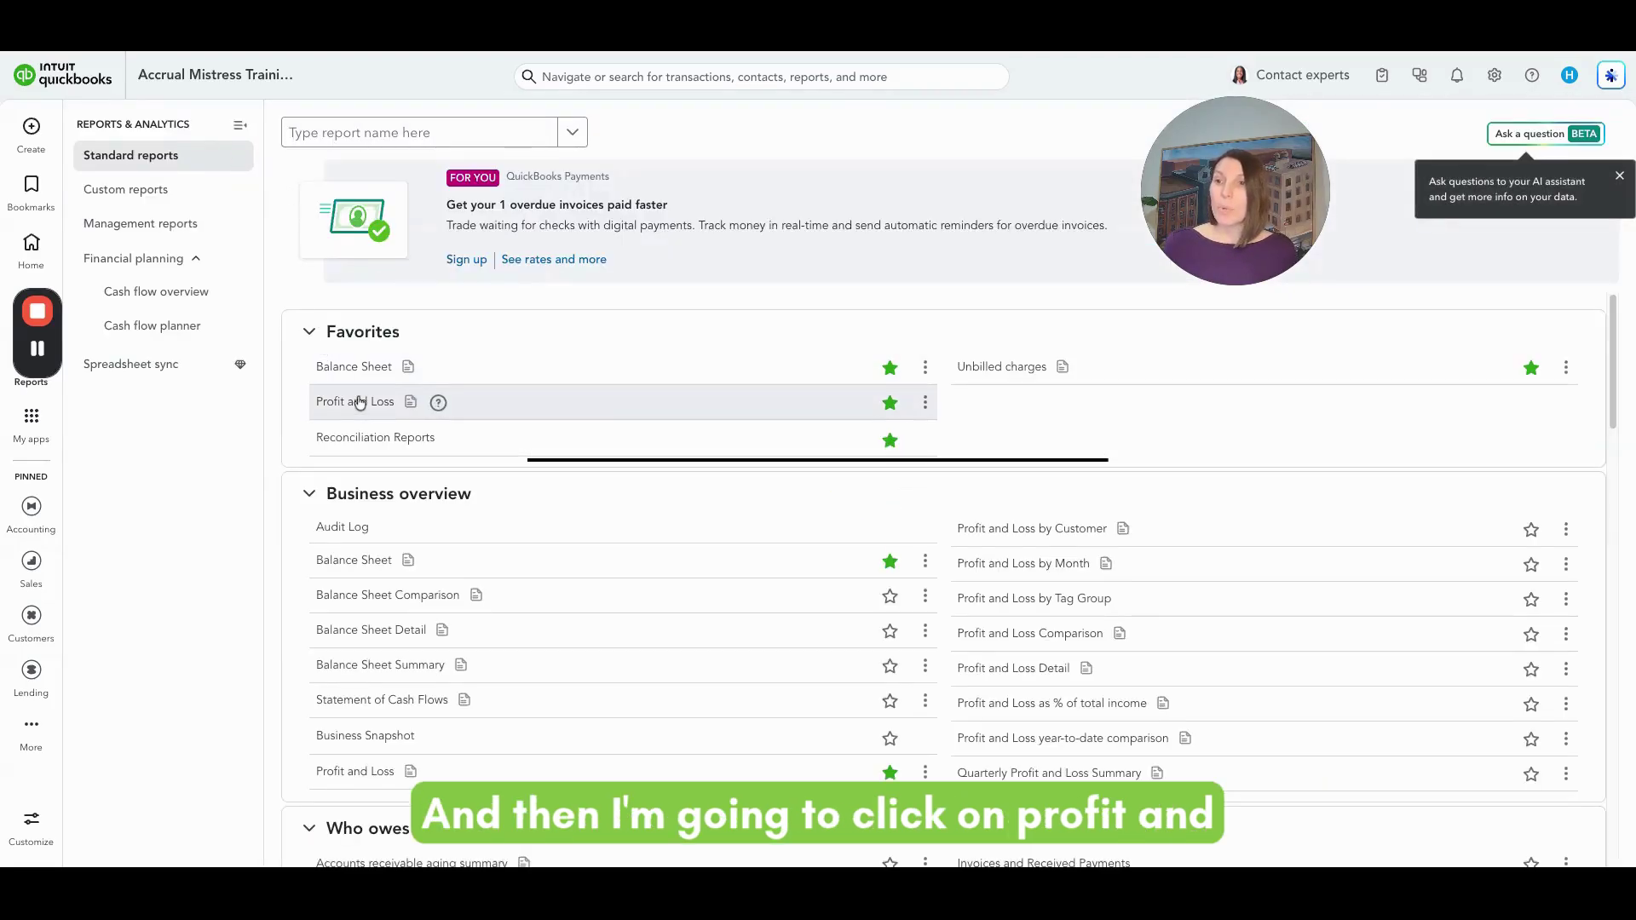
{"action": "left_click", "coordinate": [362, 402]}
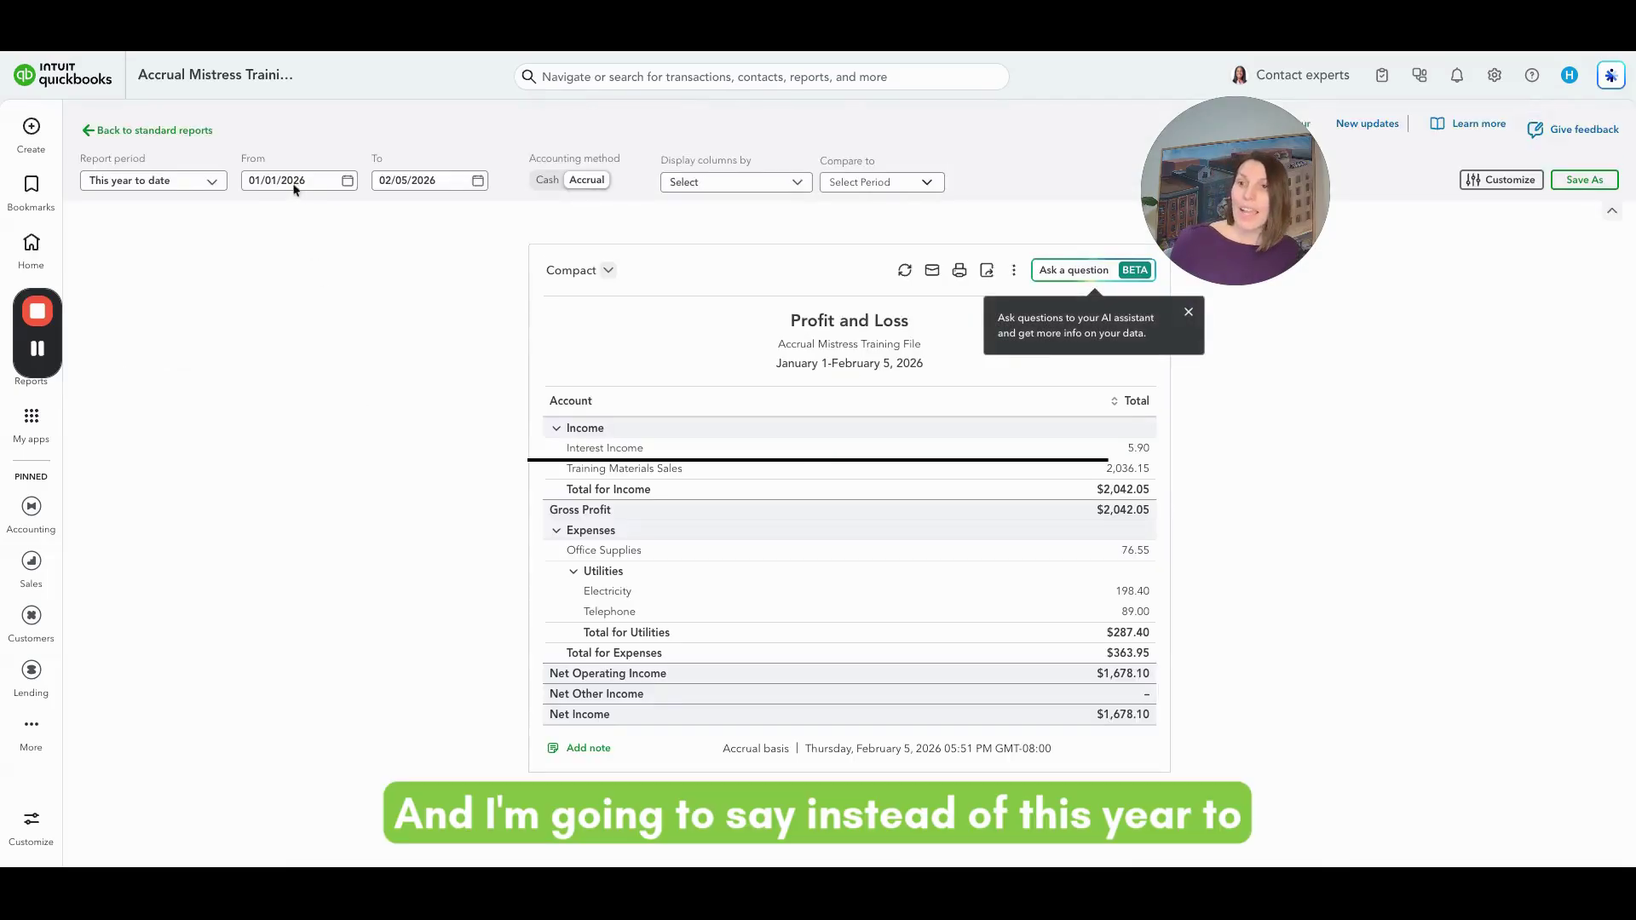
Change the Profit and Loss report period to Last year, 01/01/2025–12/31/2025.
{"action": "left_click", "coordinate": [202, 184]}
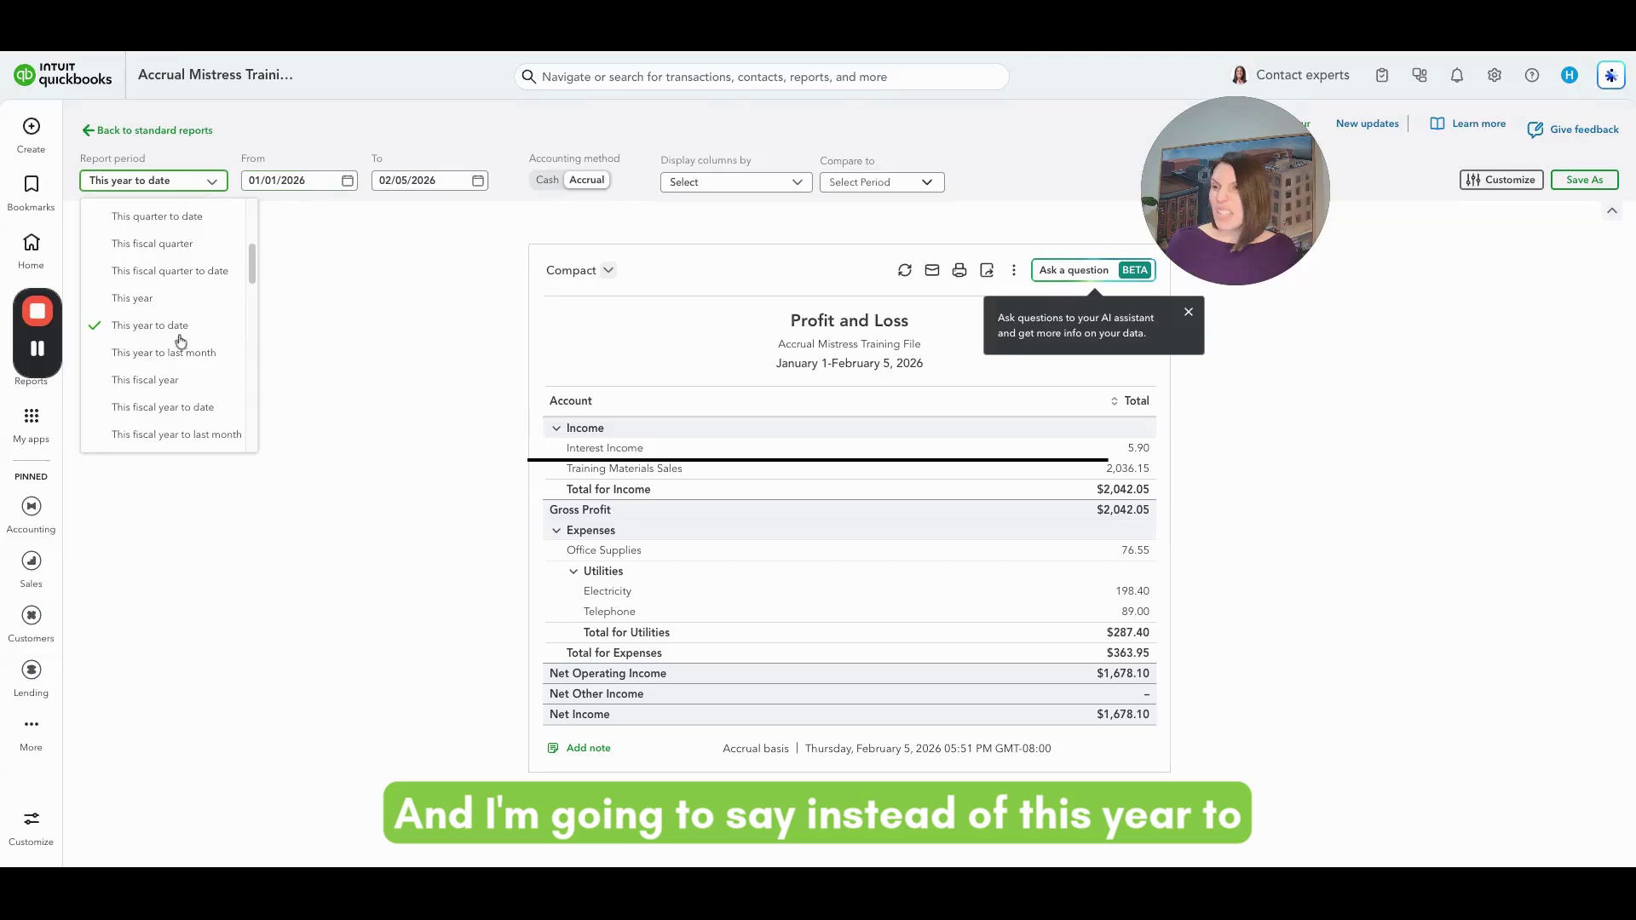
{"action": "scroll", "coordinate": [164, 410], "scroll_direction": "down", "scroll_amount": 2}
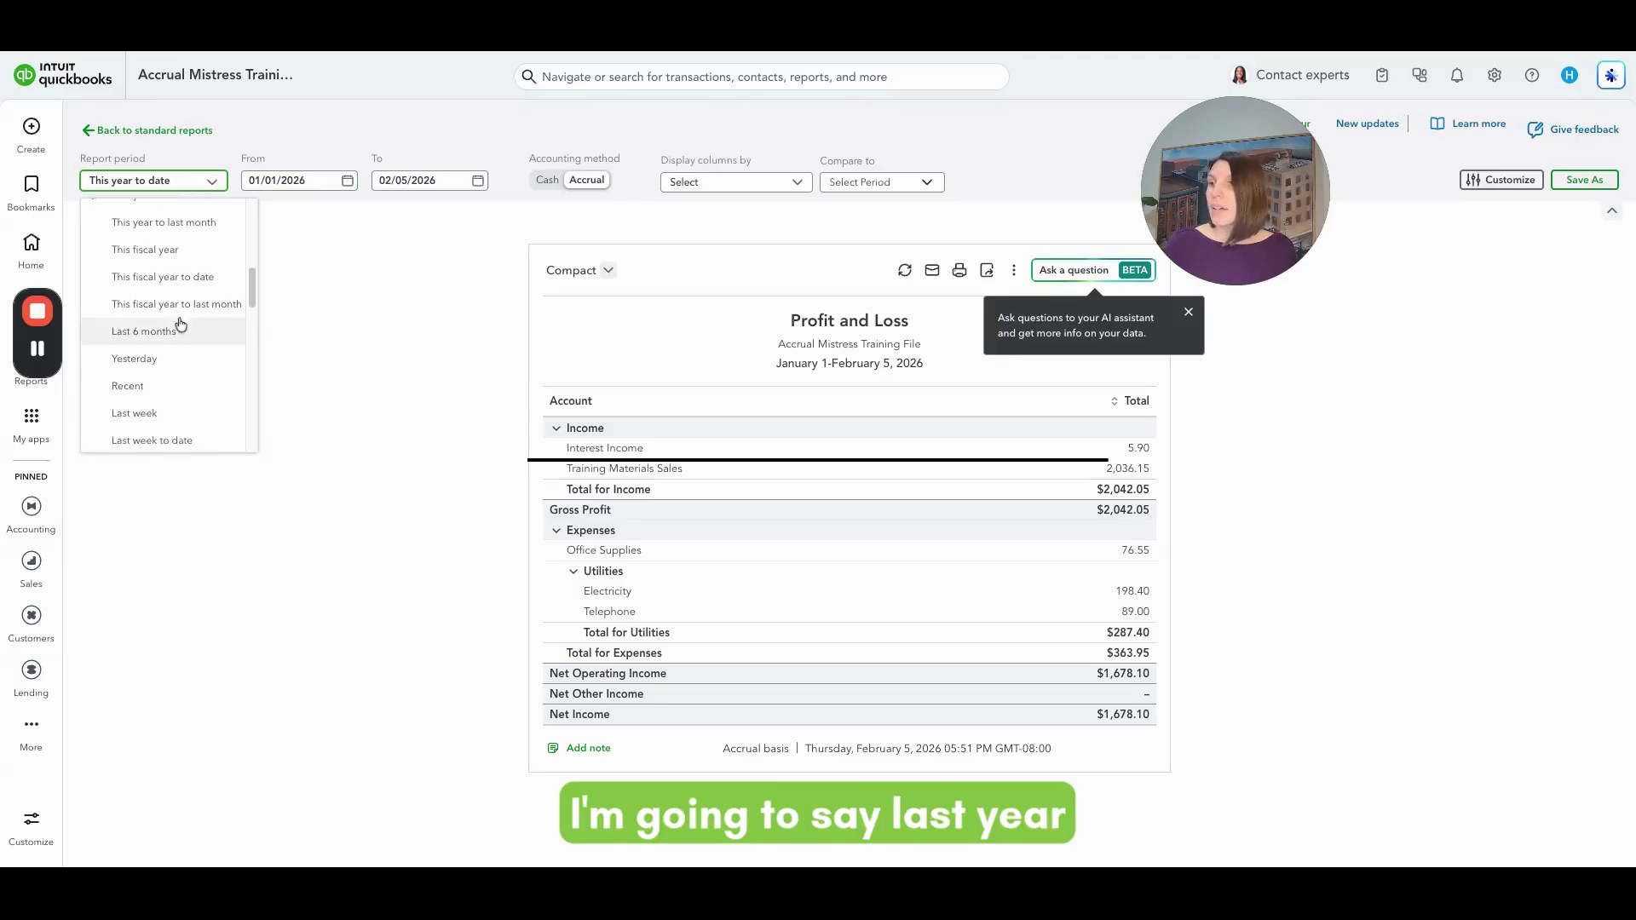
{"action": "scroll", "coordinate": [157, 401], "scroll_direction": "down", "scroll_amount": 2}
{"action": "scroll", "coordinate": [153, 397], "scroll_direction": "down", "scroll_amount": 3}
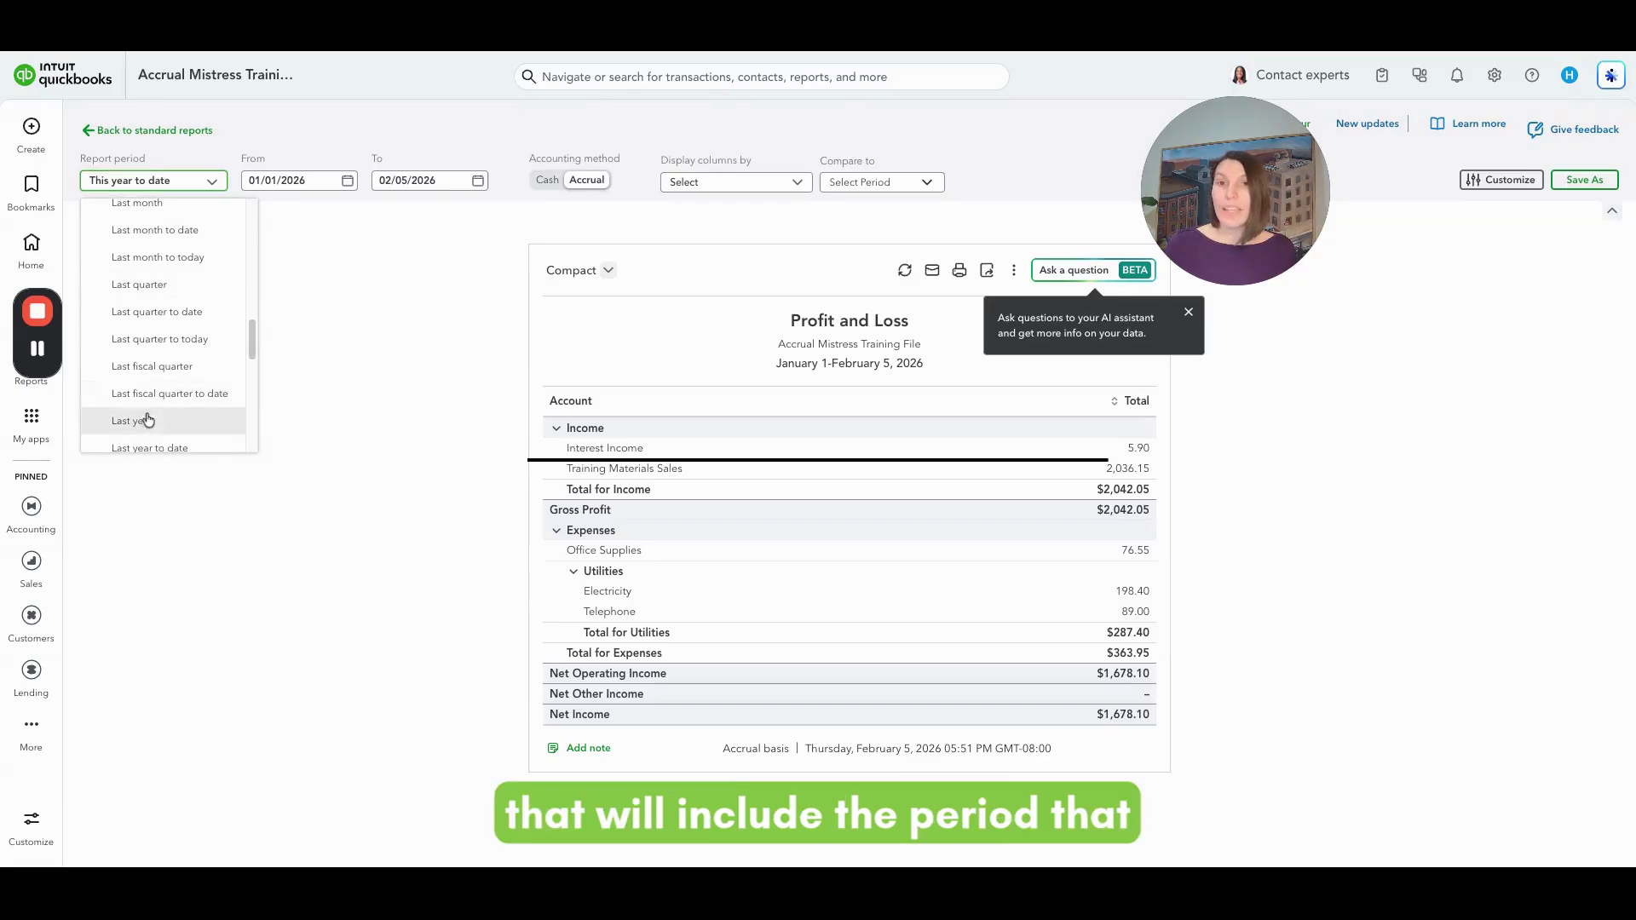
{"action": "left_click", "coordinate": [145, 417]}
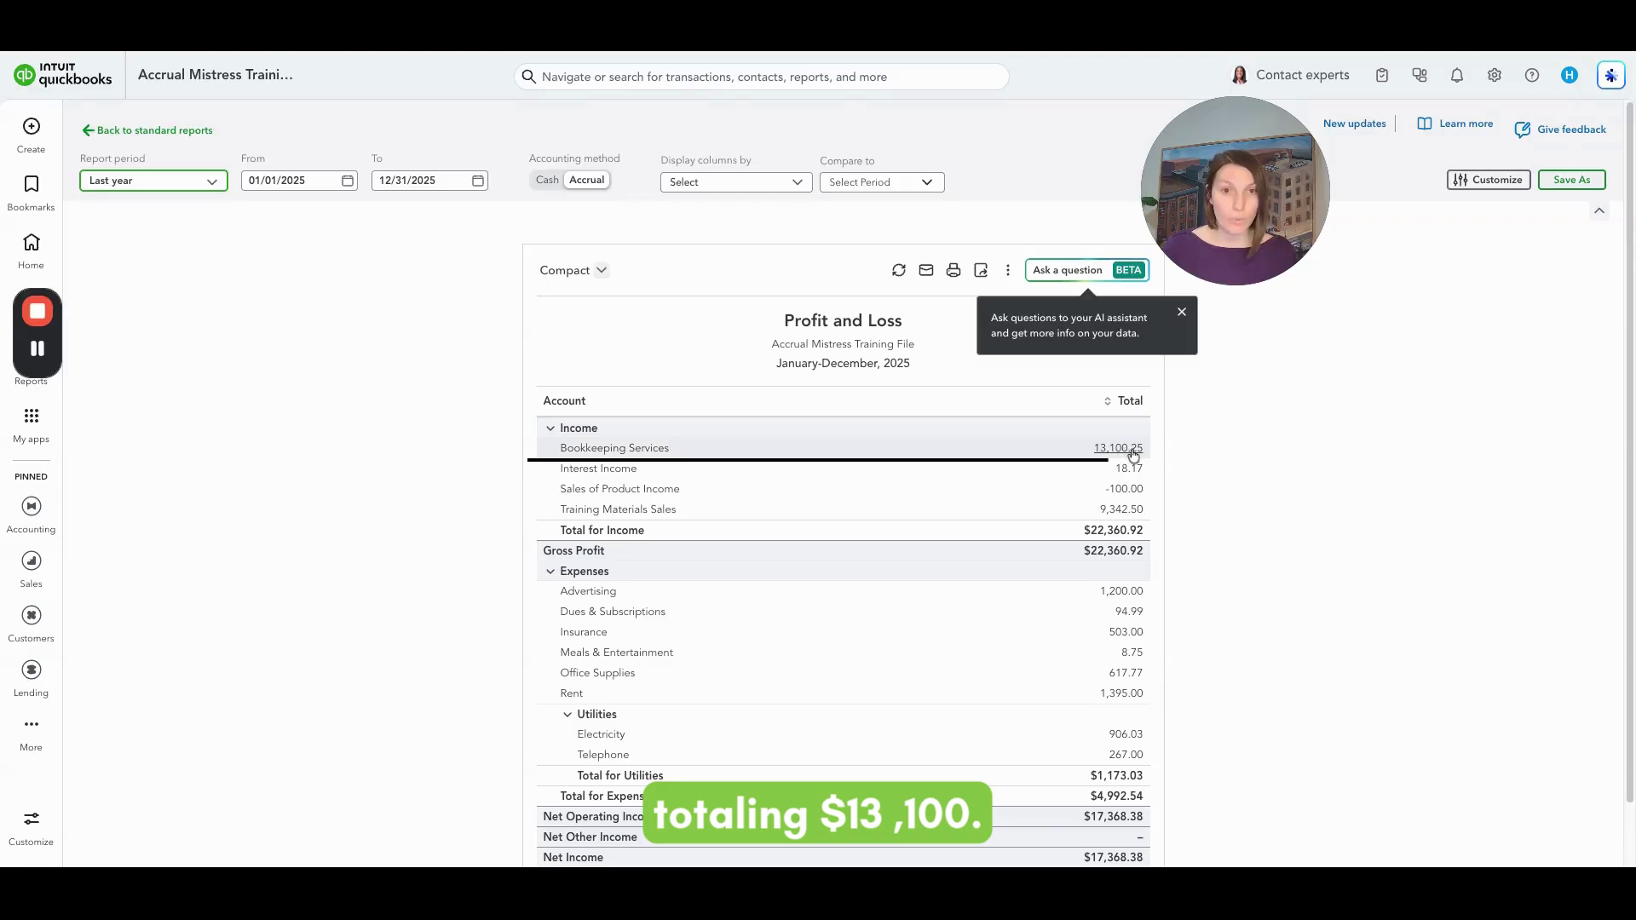
Drill into the 13,100.25 Bookkeeping Services amount to list its 10 transactions for 2025.
{"action": "left_click", "coordinate": [1134, 452]}
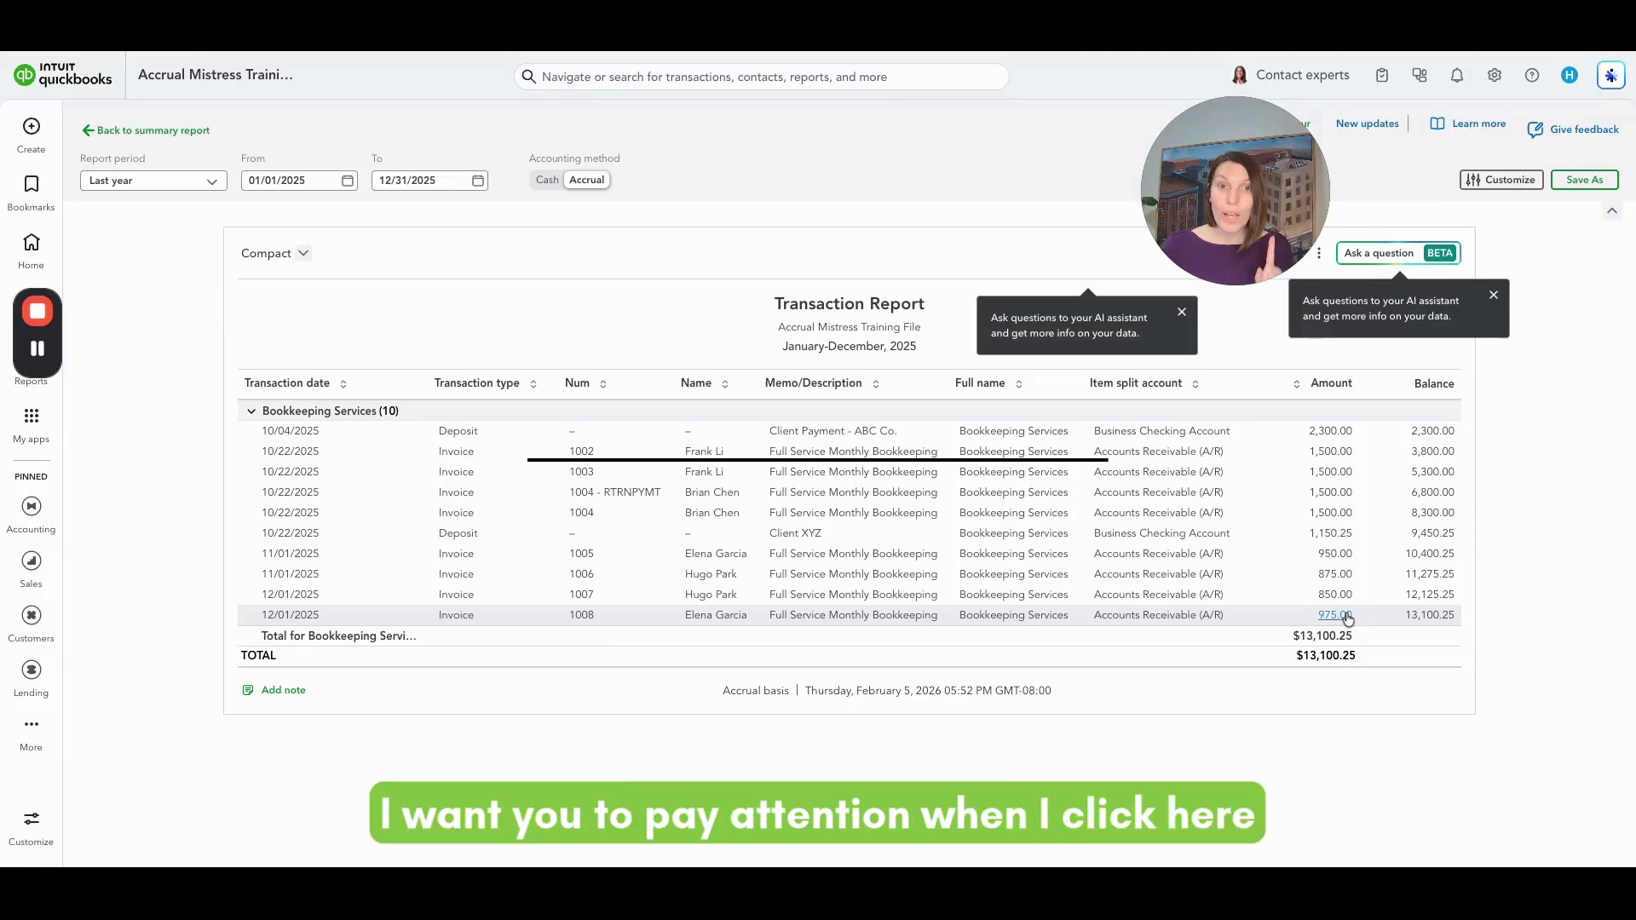
Rerun the Bookkeeping Services Transaction Report on cash basis, leaving 6 rows totalling $7,950.25.
{"action": "left_click", "coordinate": [552, 182]}
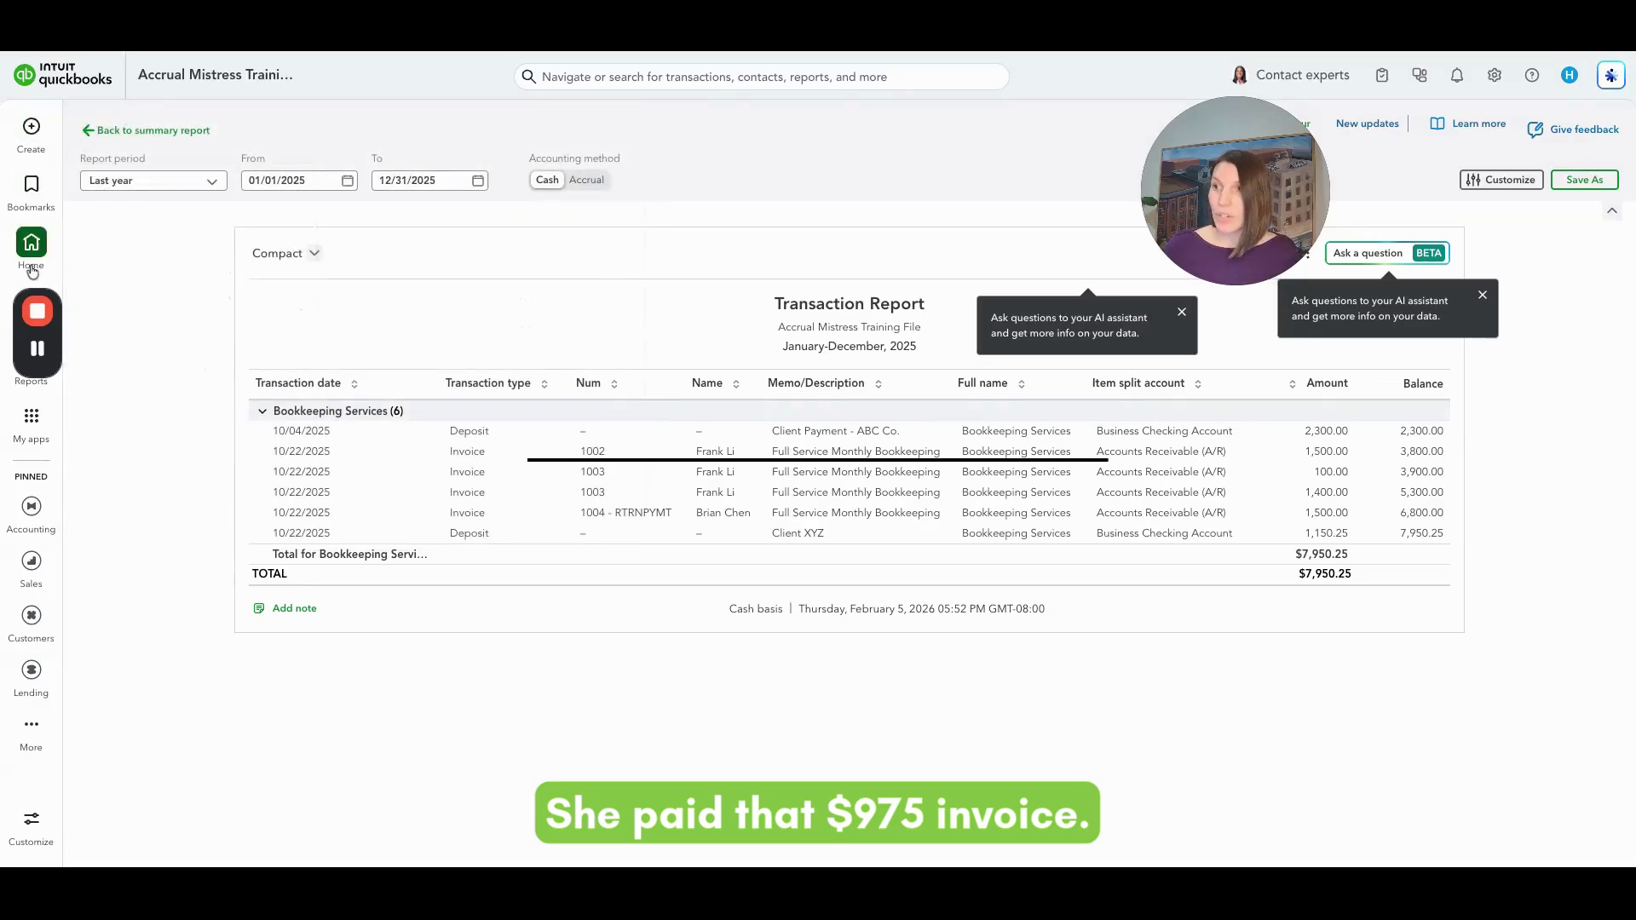
Return Home and open a blank Receive Payment form depositing to Business Checking Account.
{"action": "left_click", "coordinate": [49, 241]}
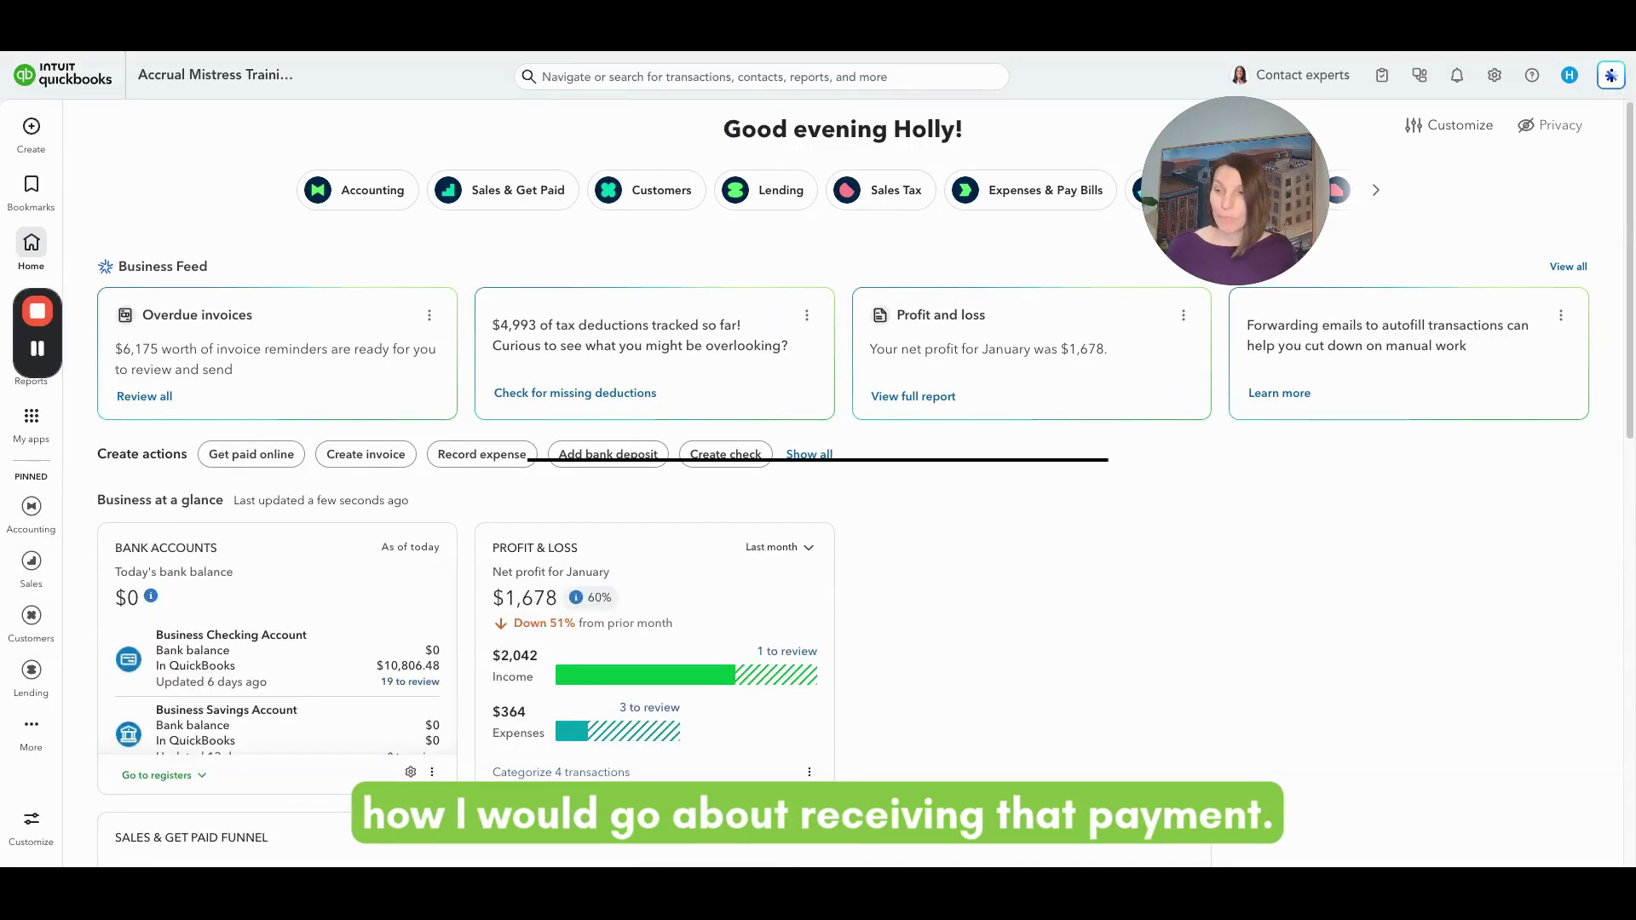
{"action": "left_click", "coordinate": [31, 127]}
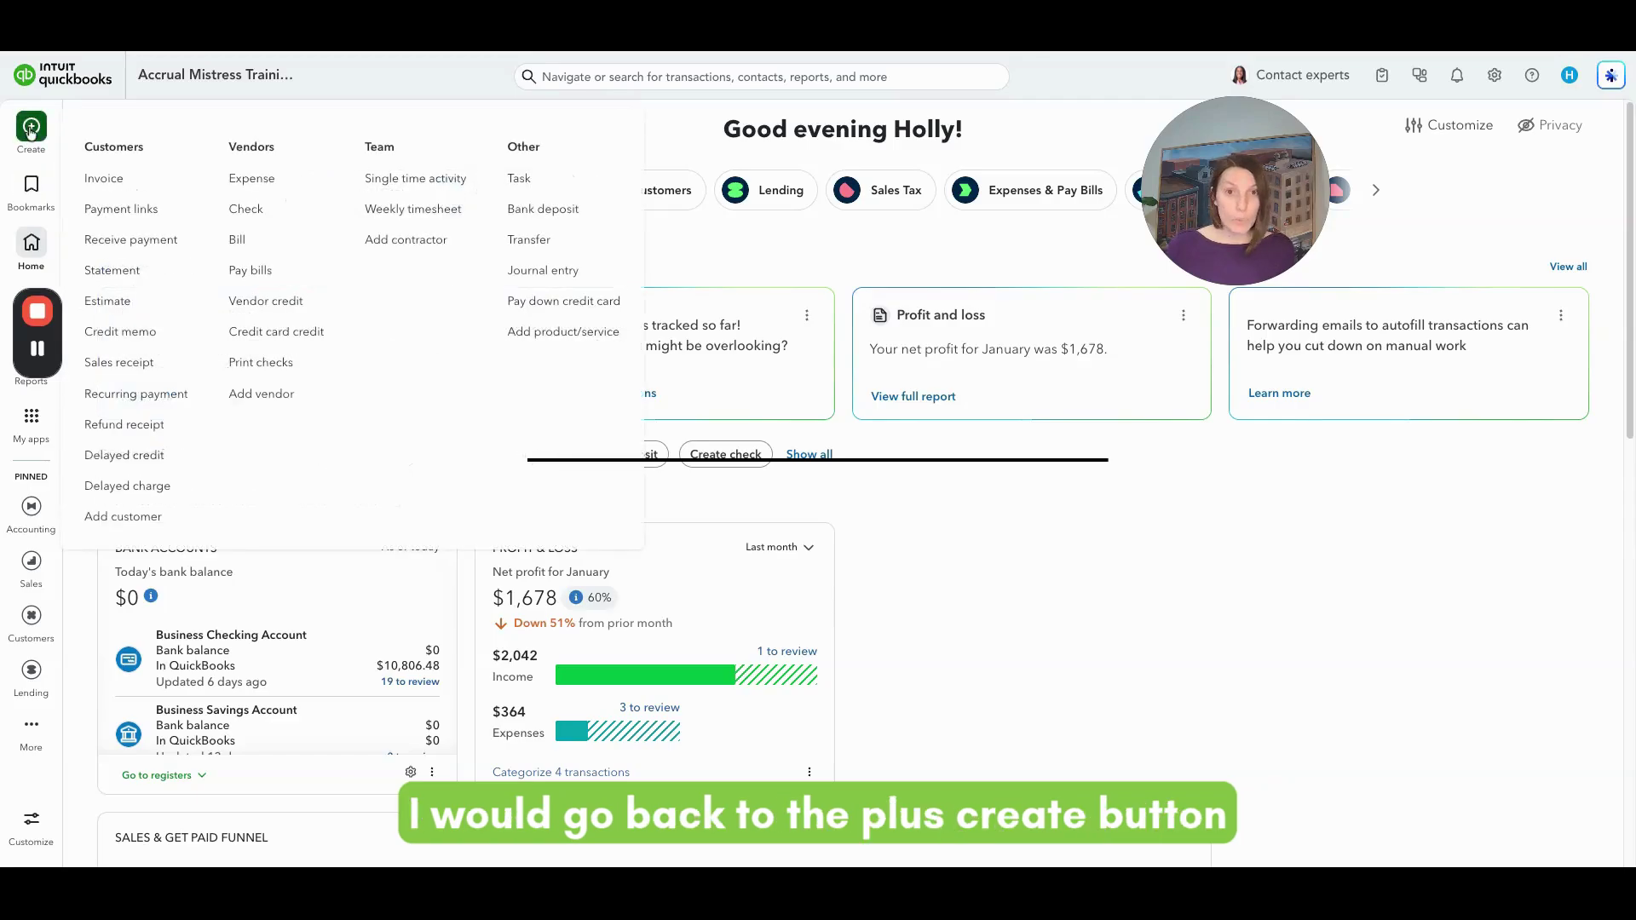
{"action": "left_click", "coordinate": [136, 240]}
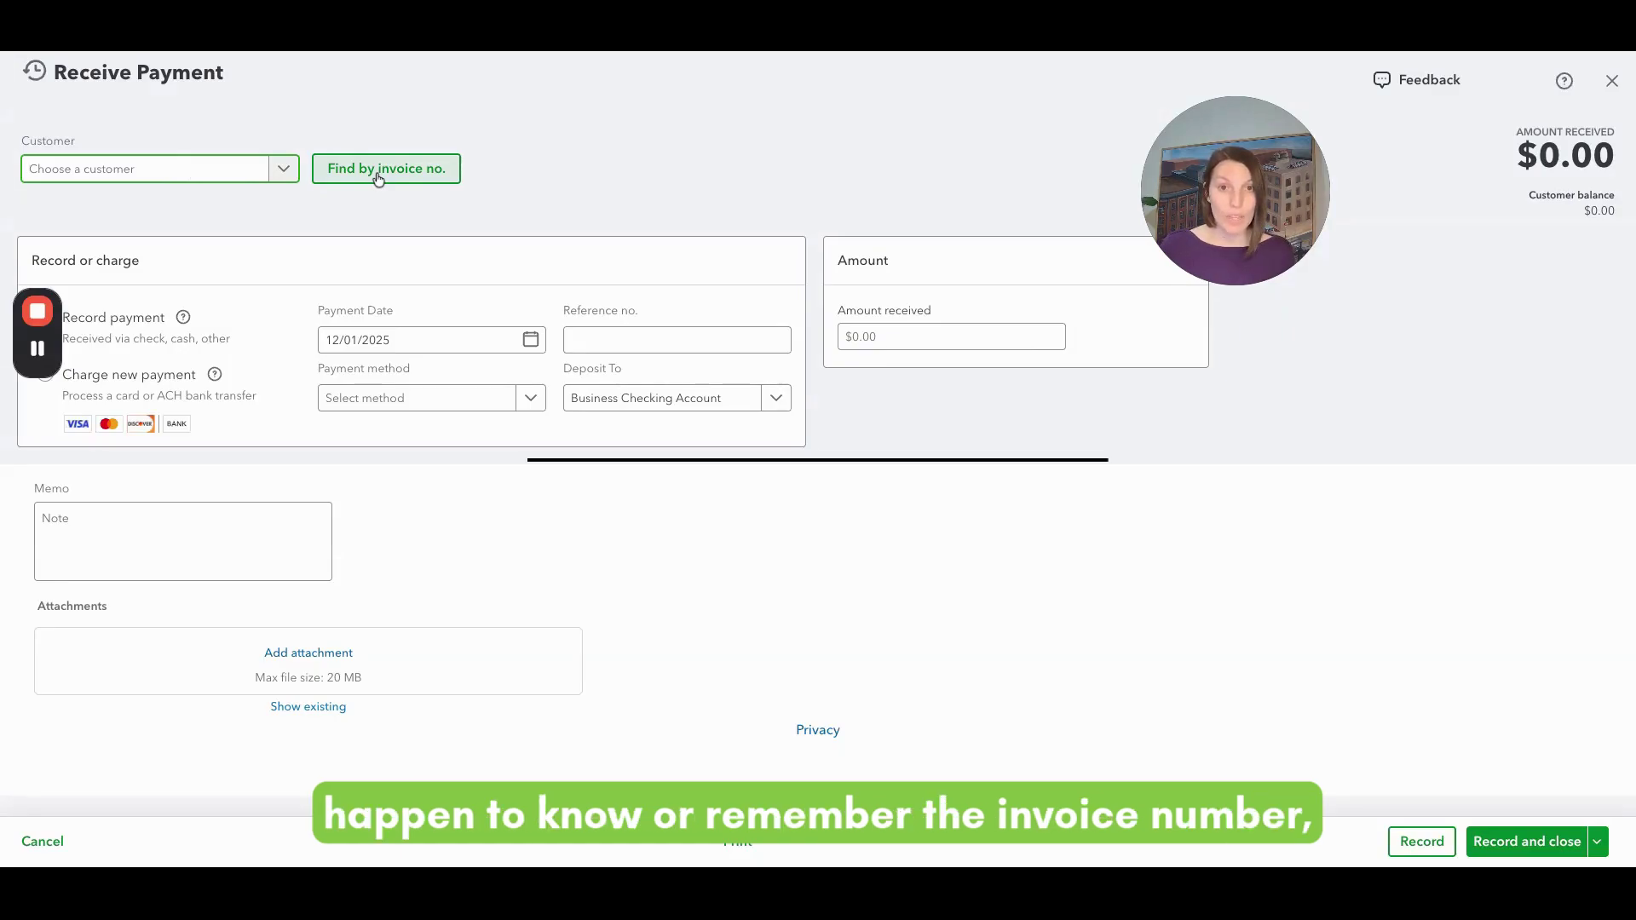
Choose the paying customer by name, showing open invoices 1005 ($950.00) and 1008 ($975.00).
{"action": "left_click", "coordinate": [227, 177]}
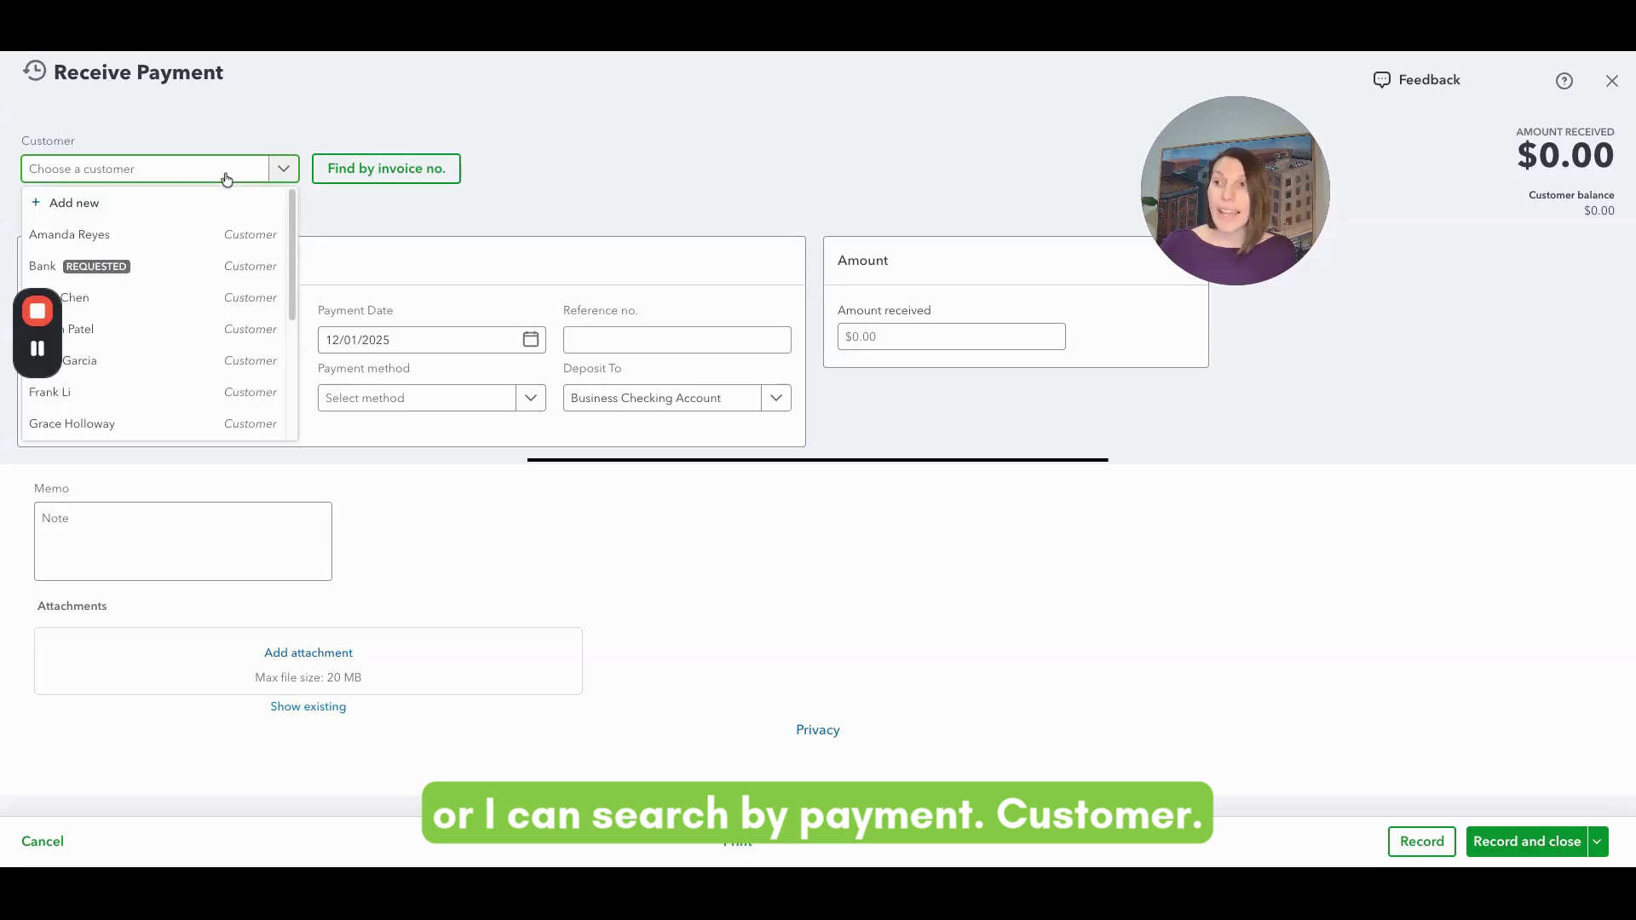
{"action": "type", "text": "ele"}
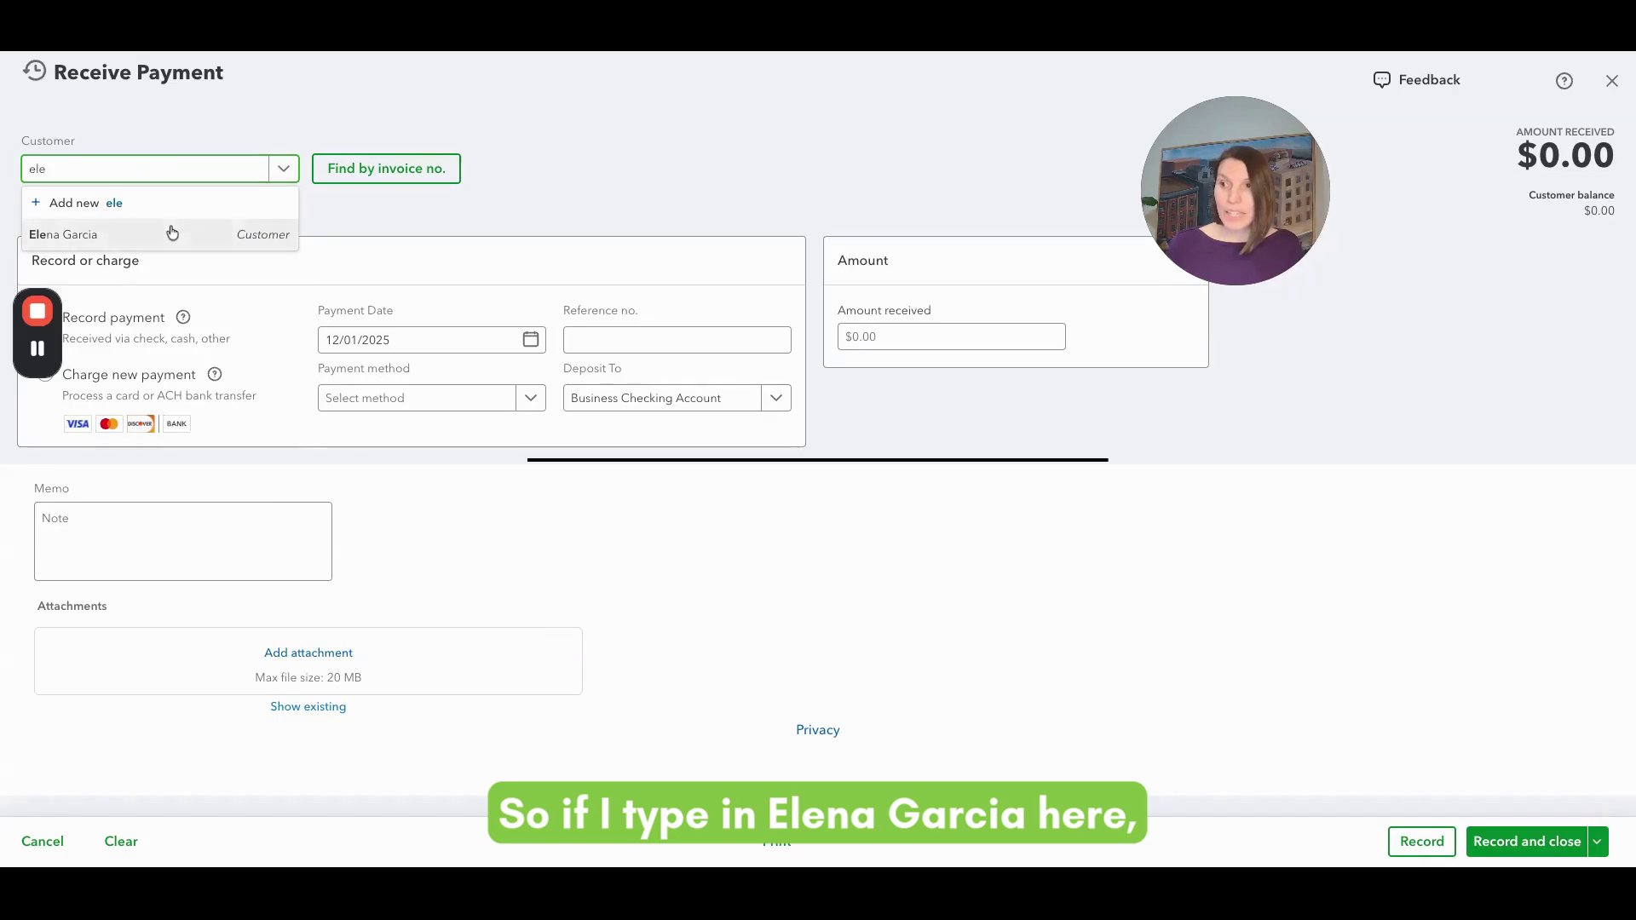
{"action": "left_click", "coordinate": [153, 230]}
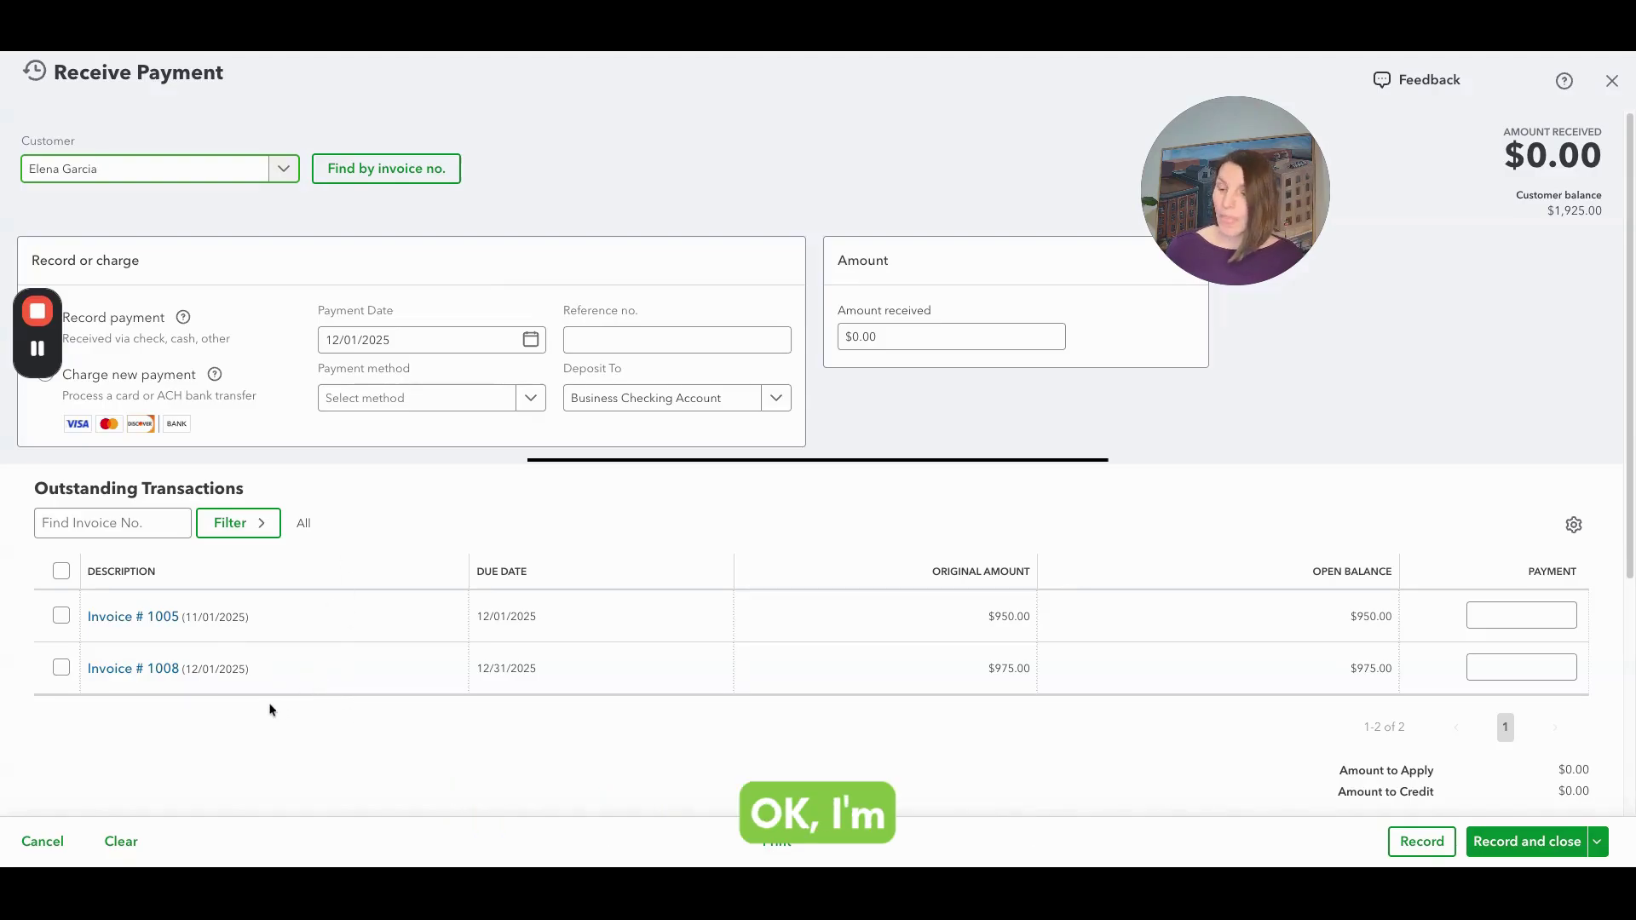
Apply the $975.00 payment to Invoice # 1008 and date it 12/07/2025.
{"action": "left_click", "coordinate": [61, 668]}
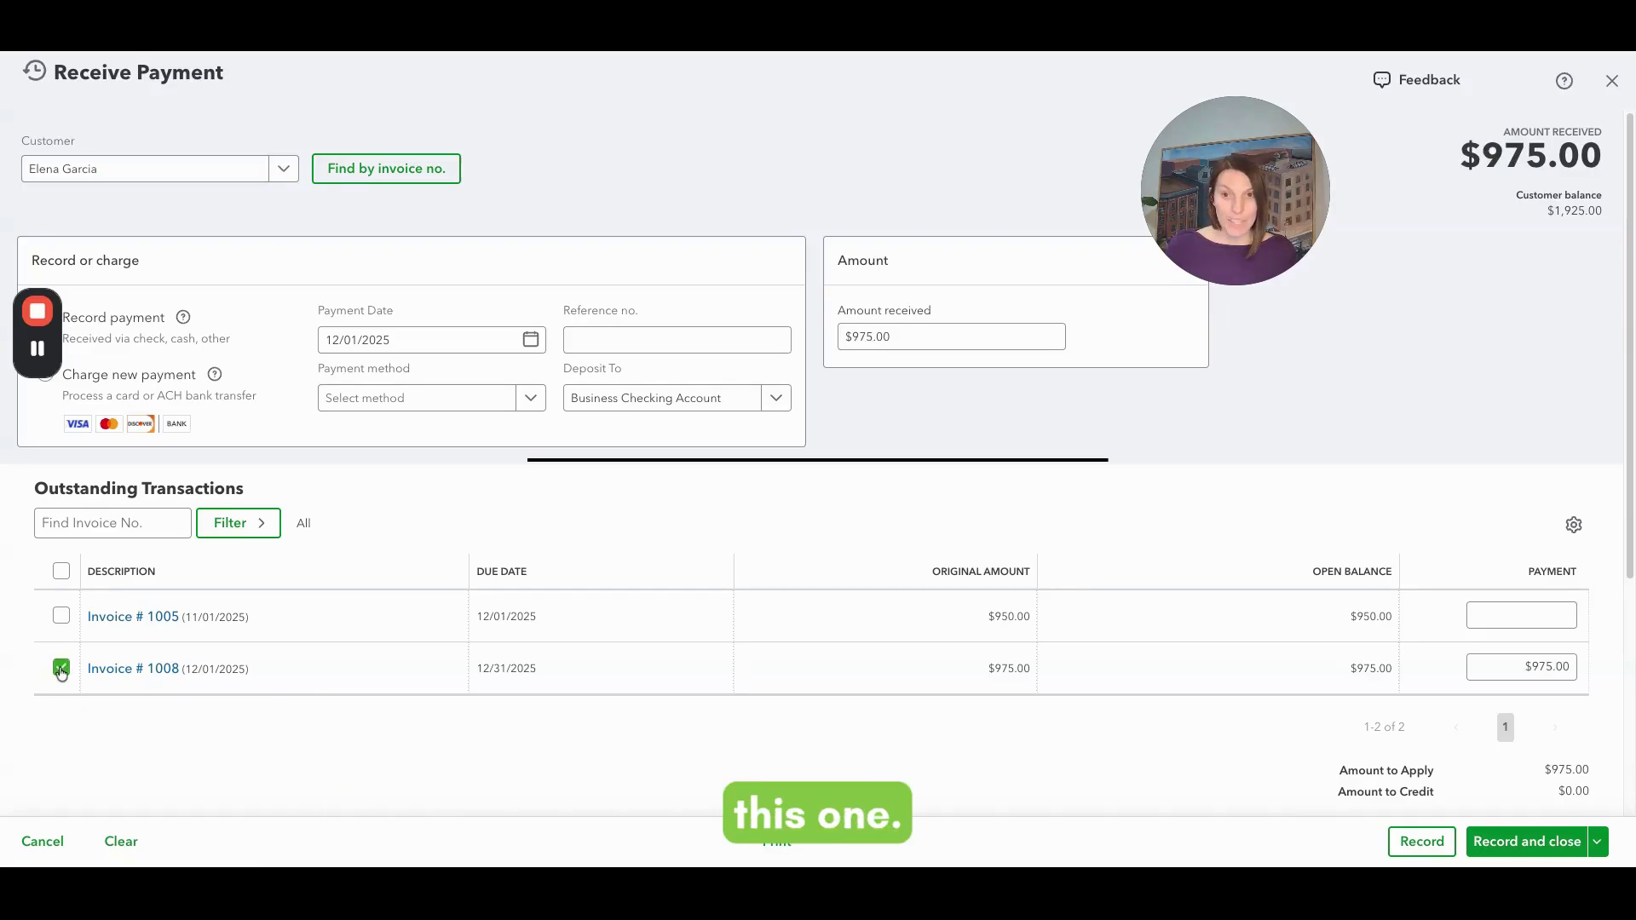
{"action": "left_click", "coordinate": [917, 335]}
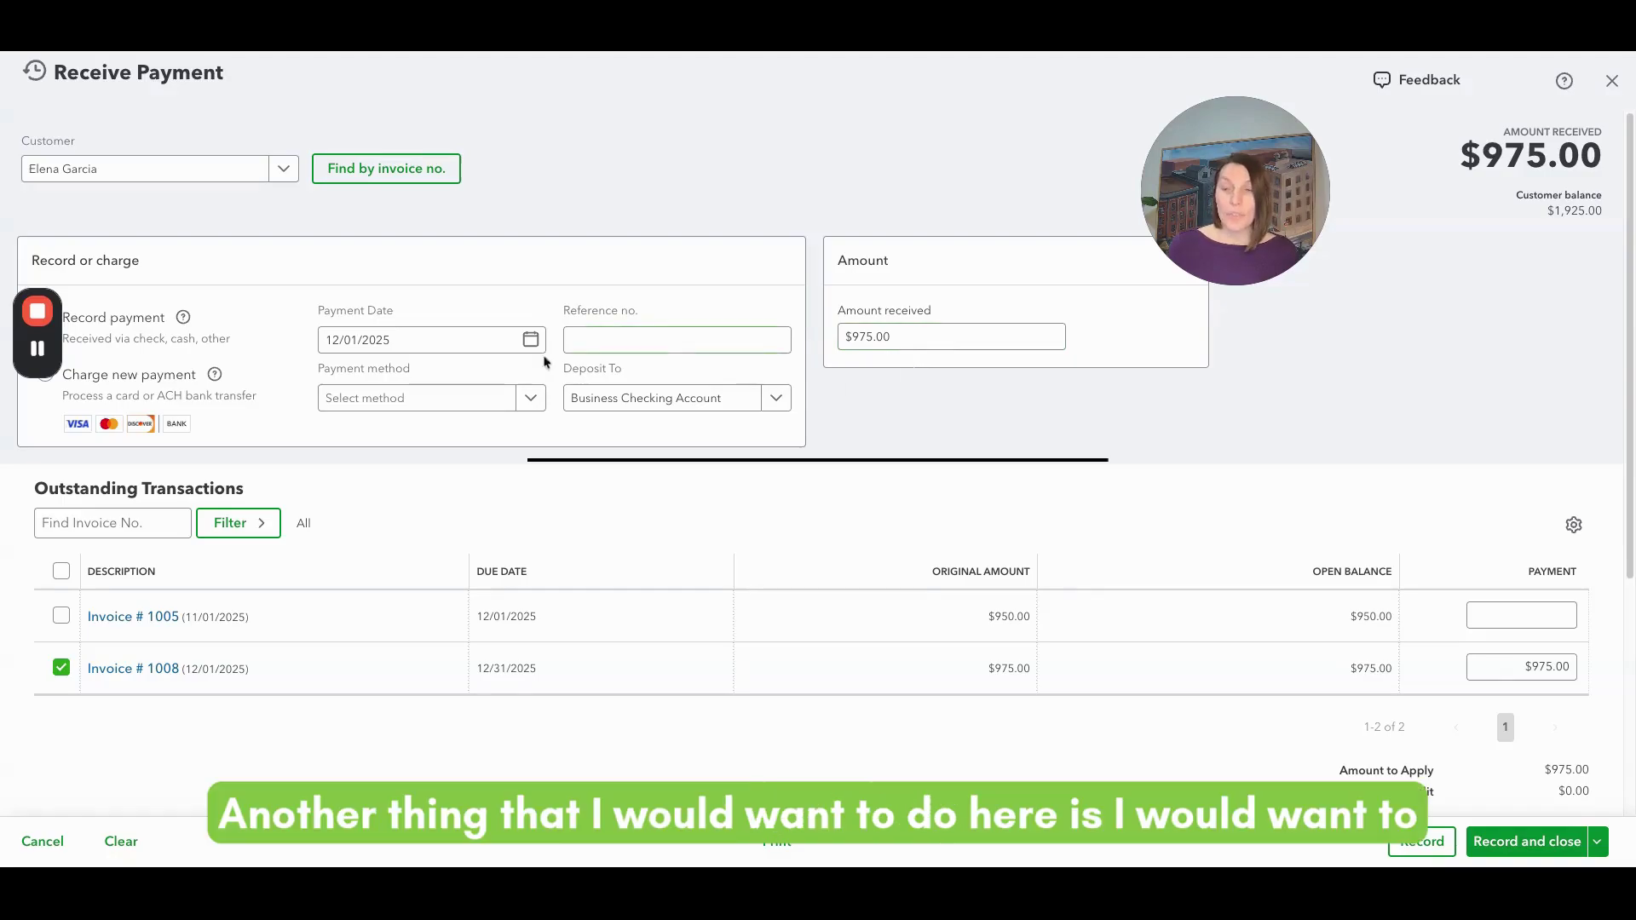
{"action": "left_click", "coordinate": [449, 343]}
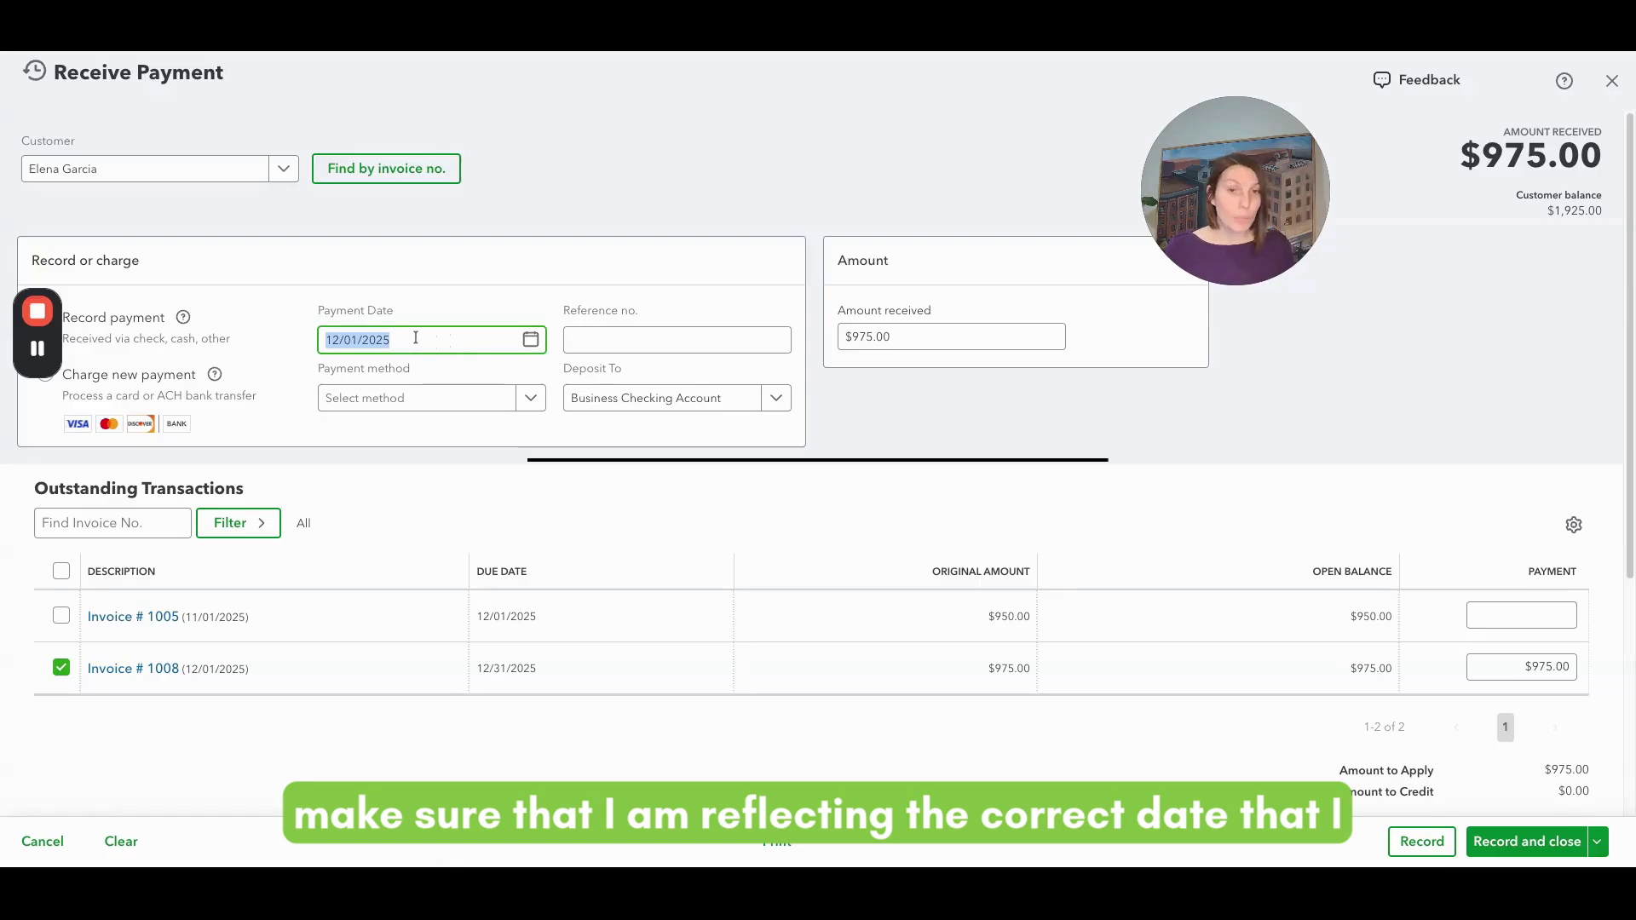
{"action": "left_click", "coordinate": [530, 339]}
{"action": "left_click", "coordinate": [341, 474]}
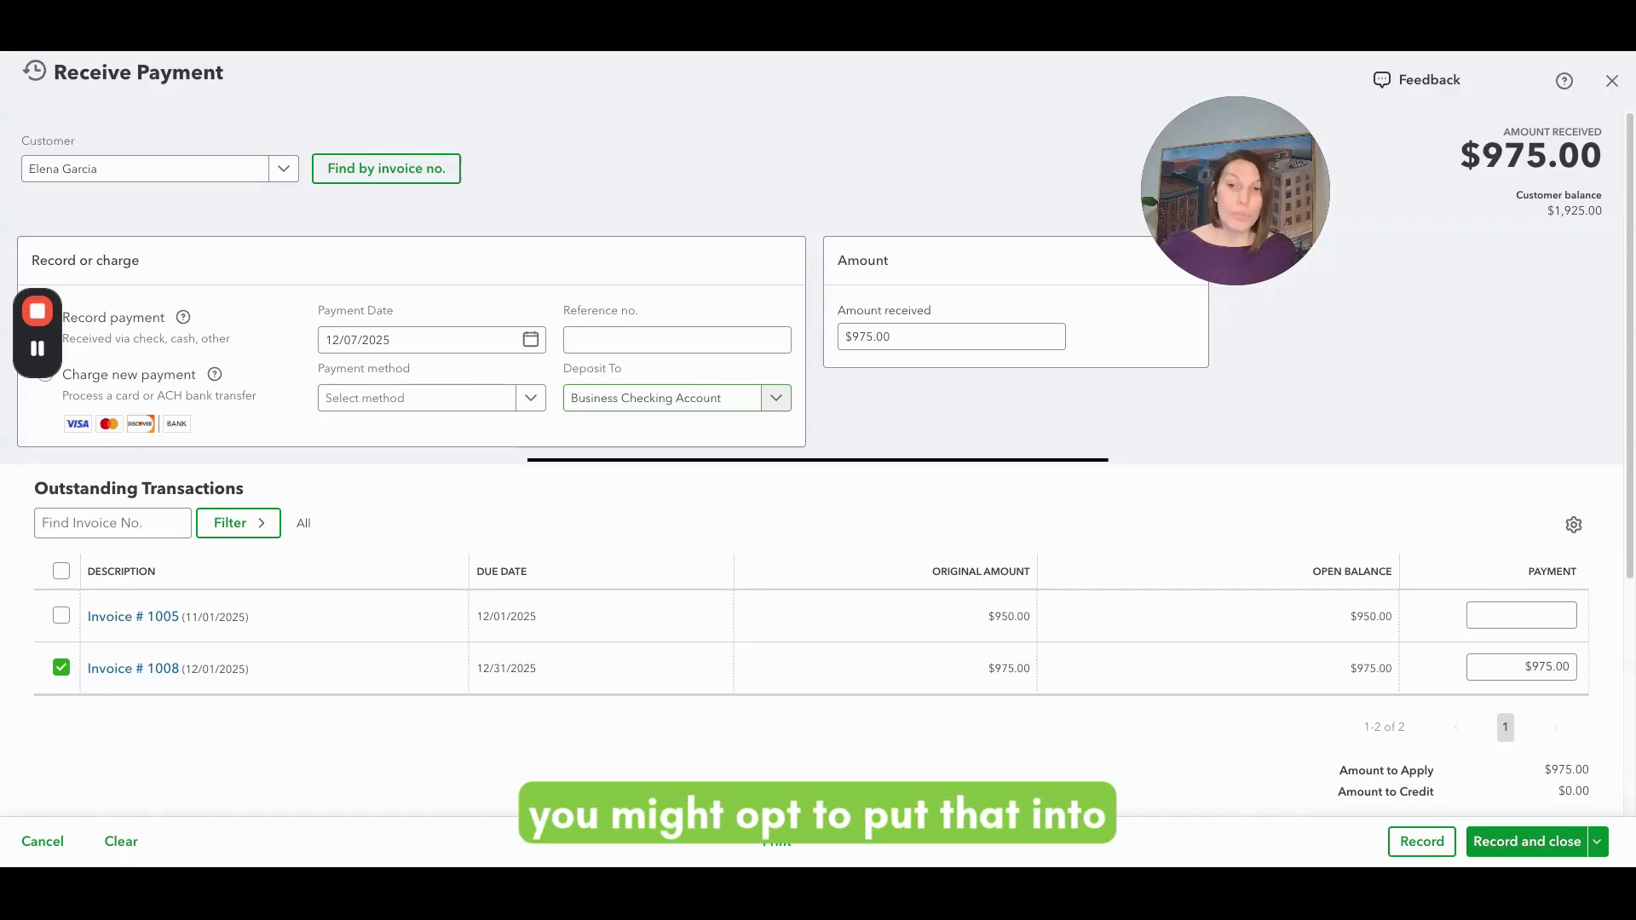
Change the payment's Deposit To account to Undeposited Funds.
{"action": "left_click", "coordinate": [776, 398]}
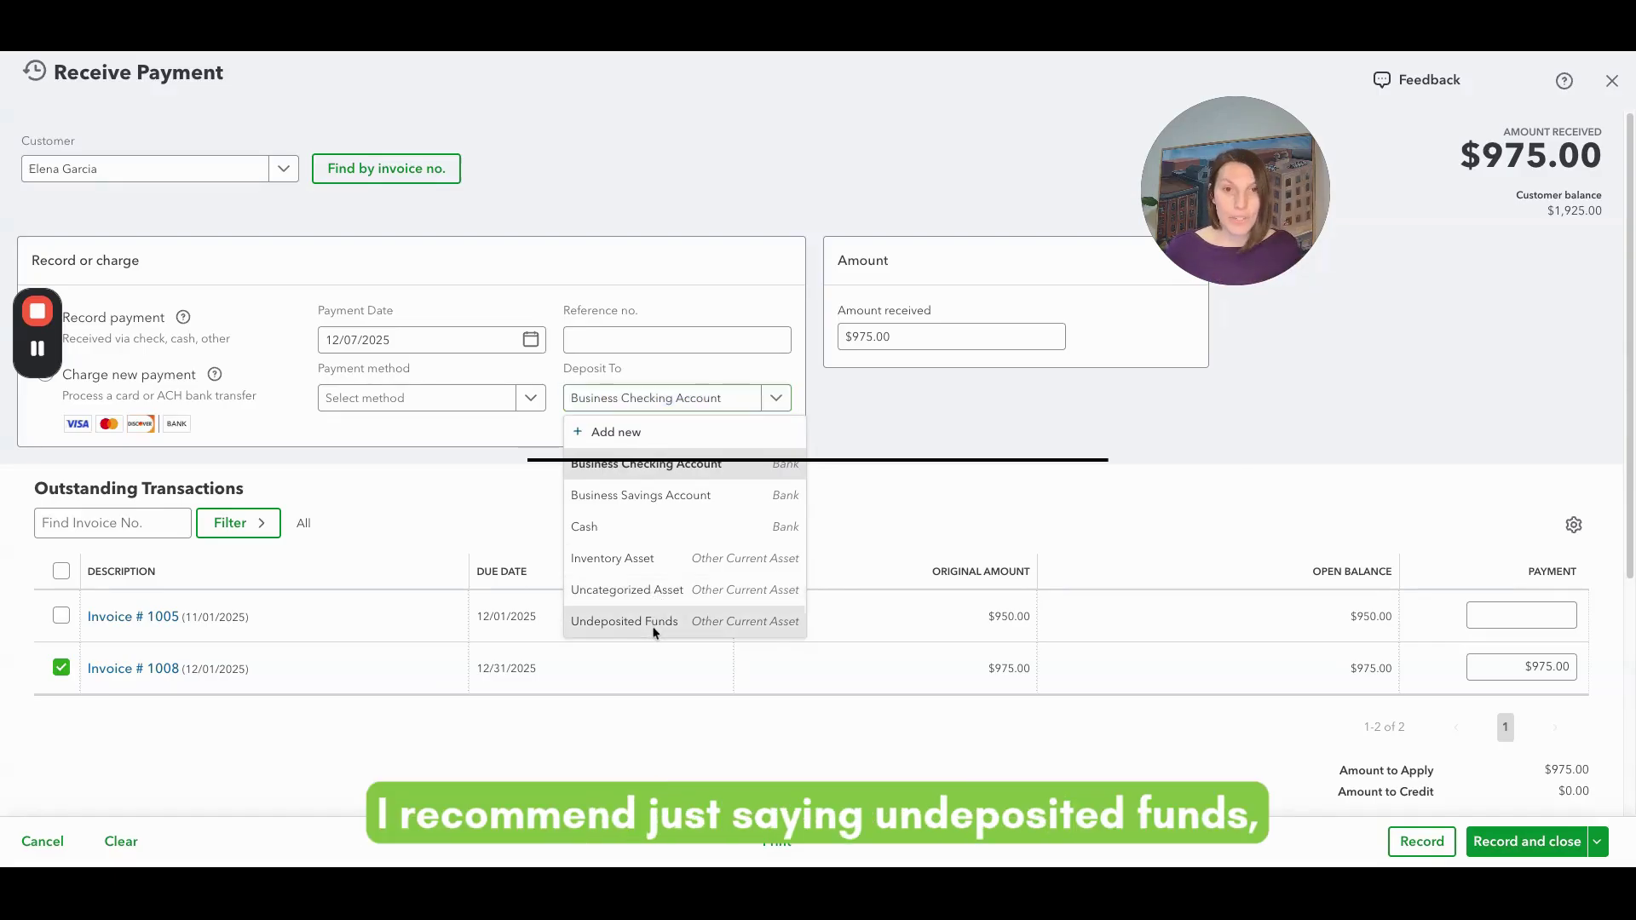
{"action": "left_click", "coordinate": [654, 631]}
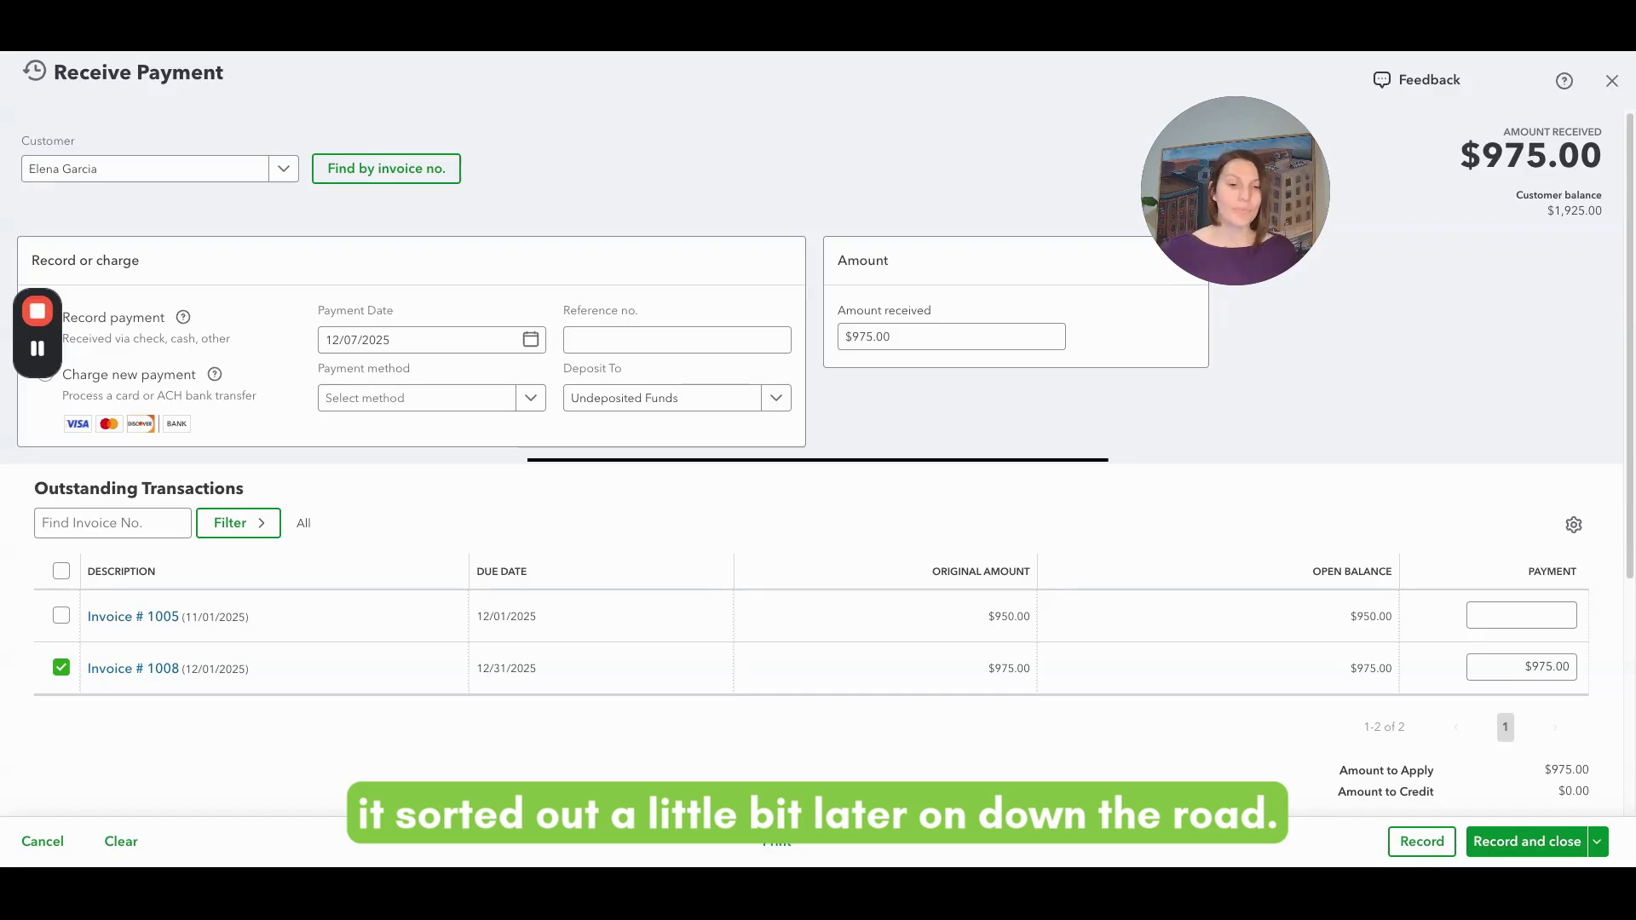
Record and close the $975.00 payment, then bring up the Standard reports list.
{"action": "left_click", "coordinate": [1506, 844]}
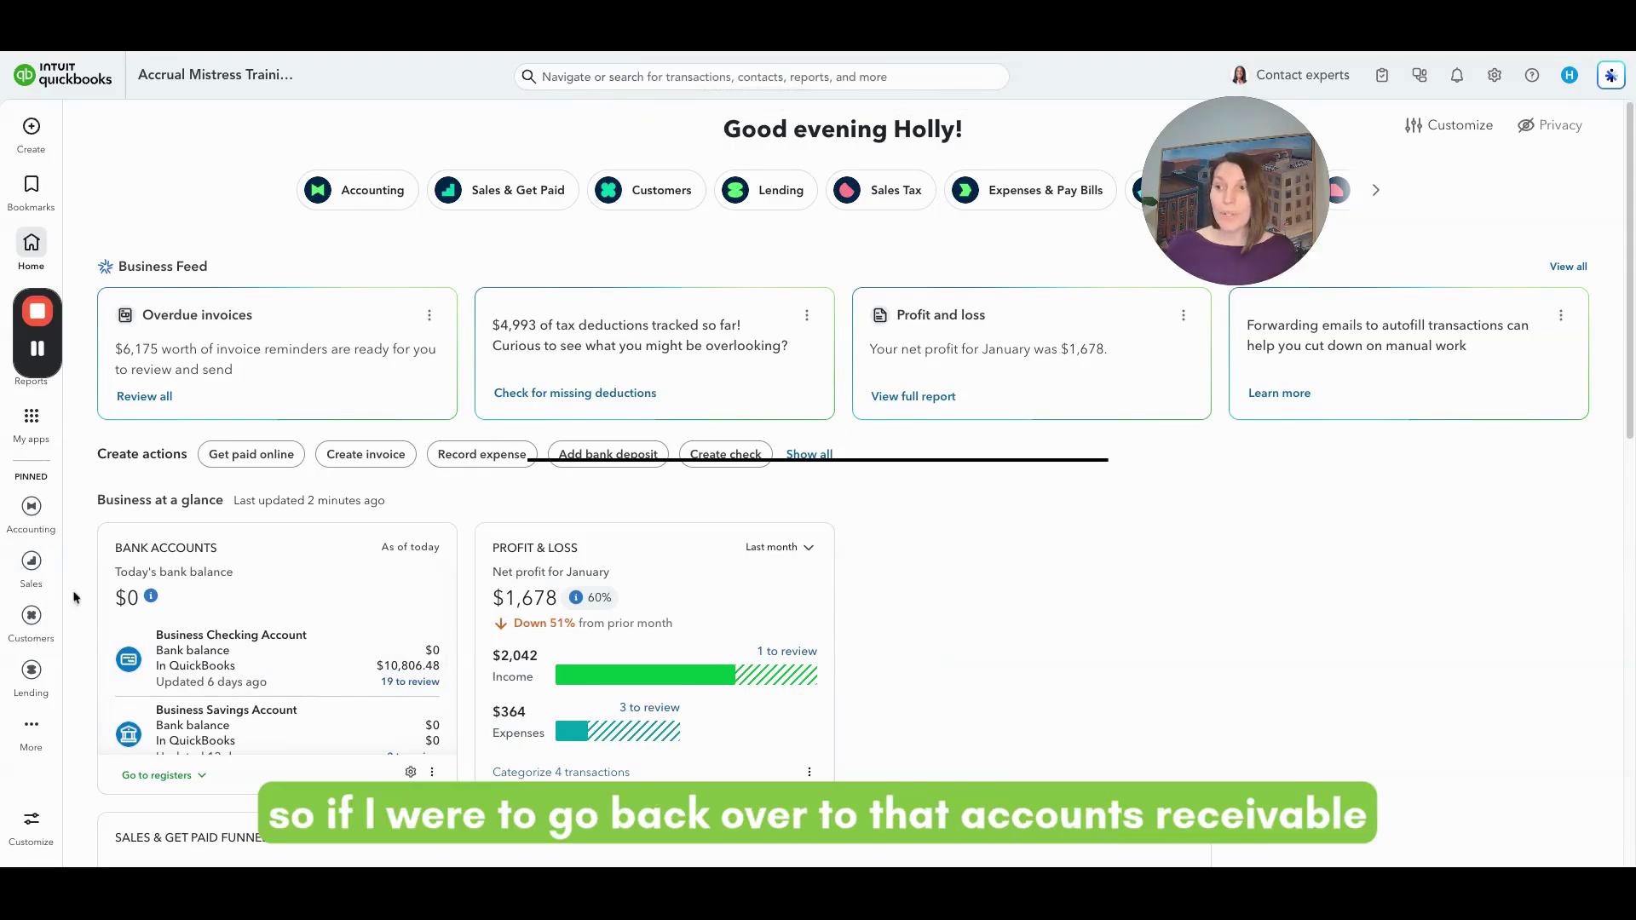
{"action": "left_click", "coordinate": [29, 415]}
{"action": "mouse_move", "coordinate": [32, 393]}
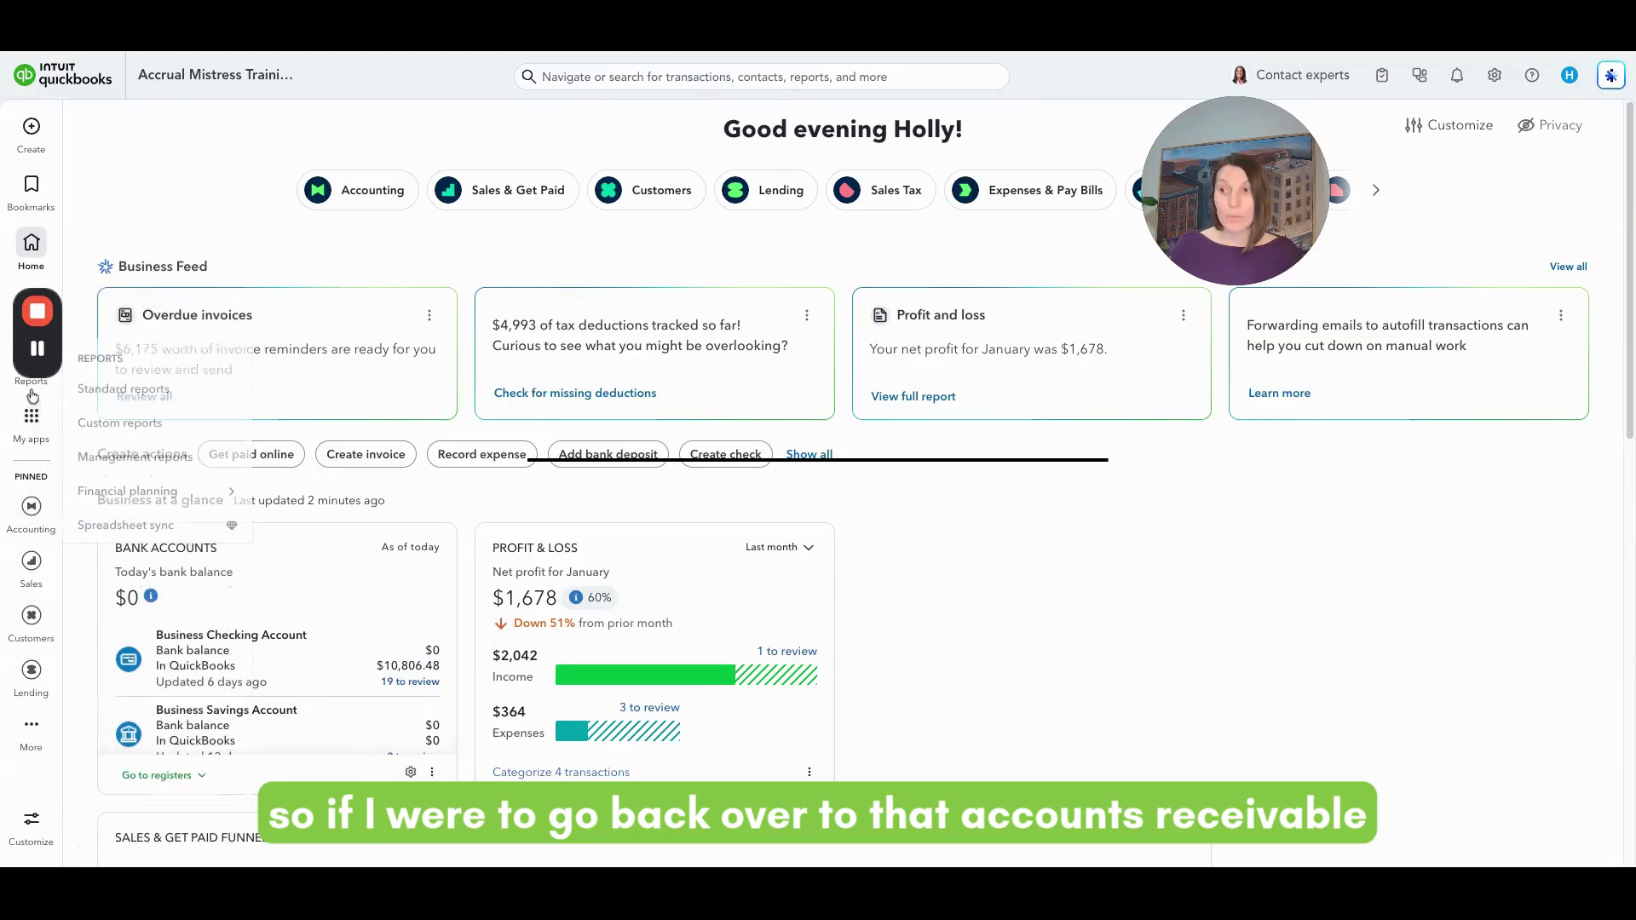
{"action": "left_click", "coordinate": [109, 390]}
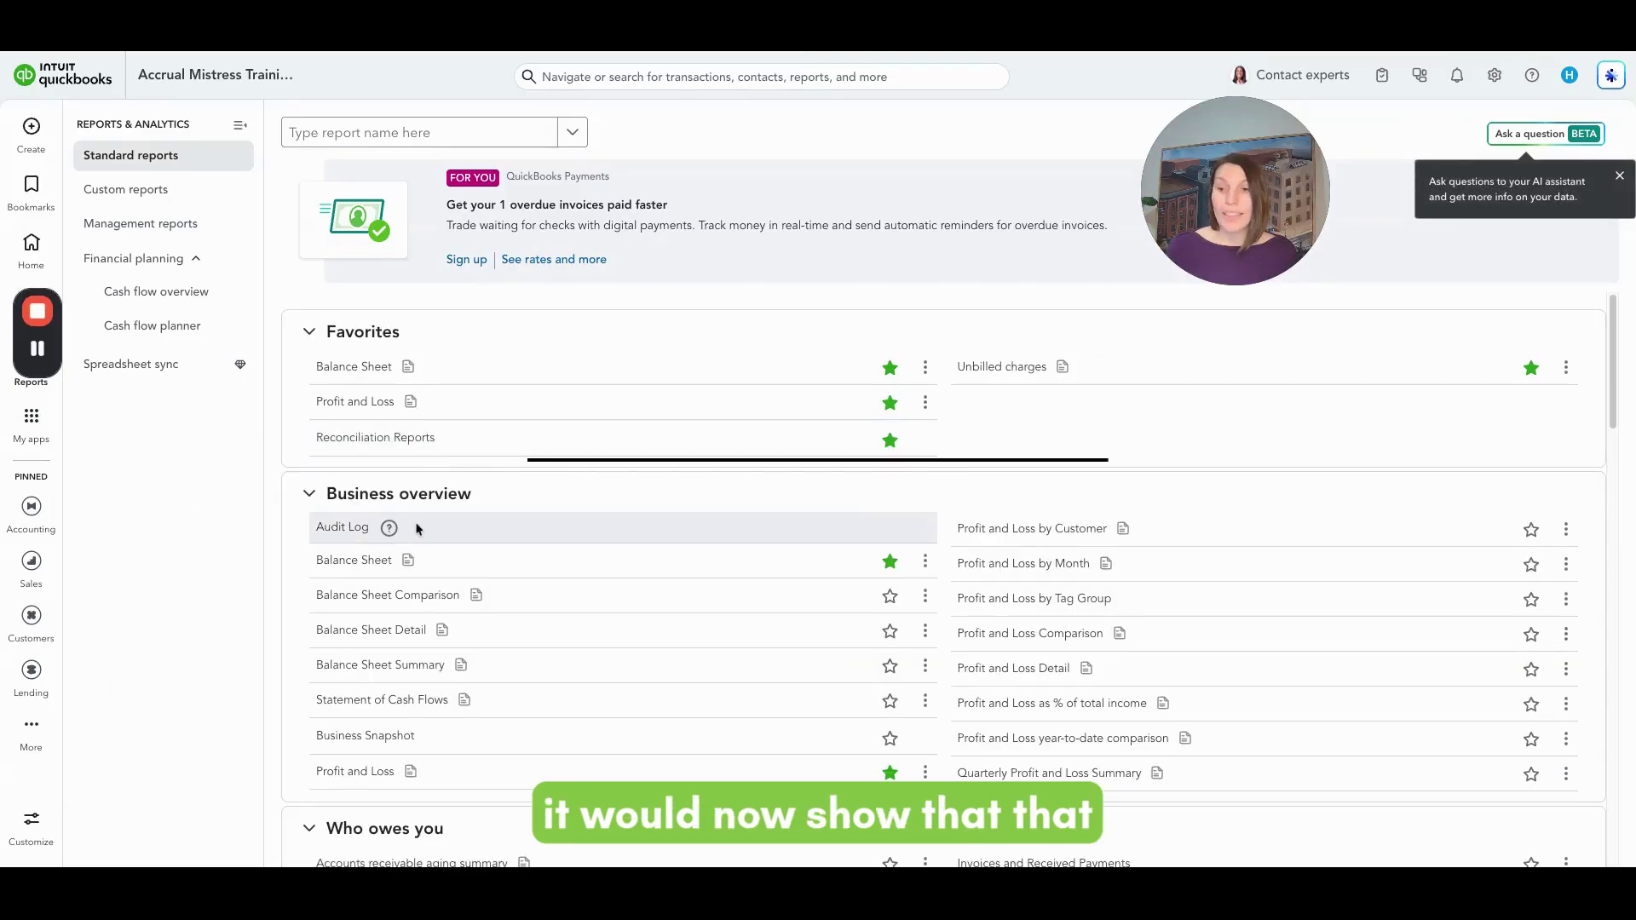
{"action": "scroll", "coordinate": [418, 529], "scroll_direction": "down", "scroll_amount": 3}
Check the Accounts receivable aging summary, then go to Bank transactions via Bookmarks.
{"action": "left_click", "coordinate": [402, 599]}
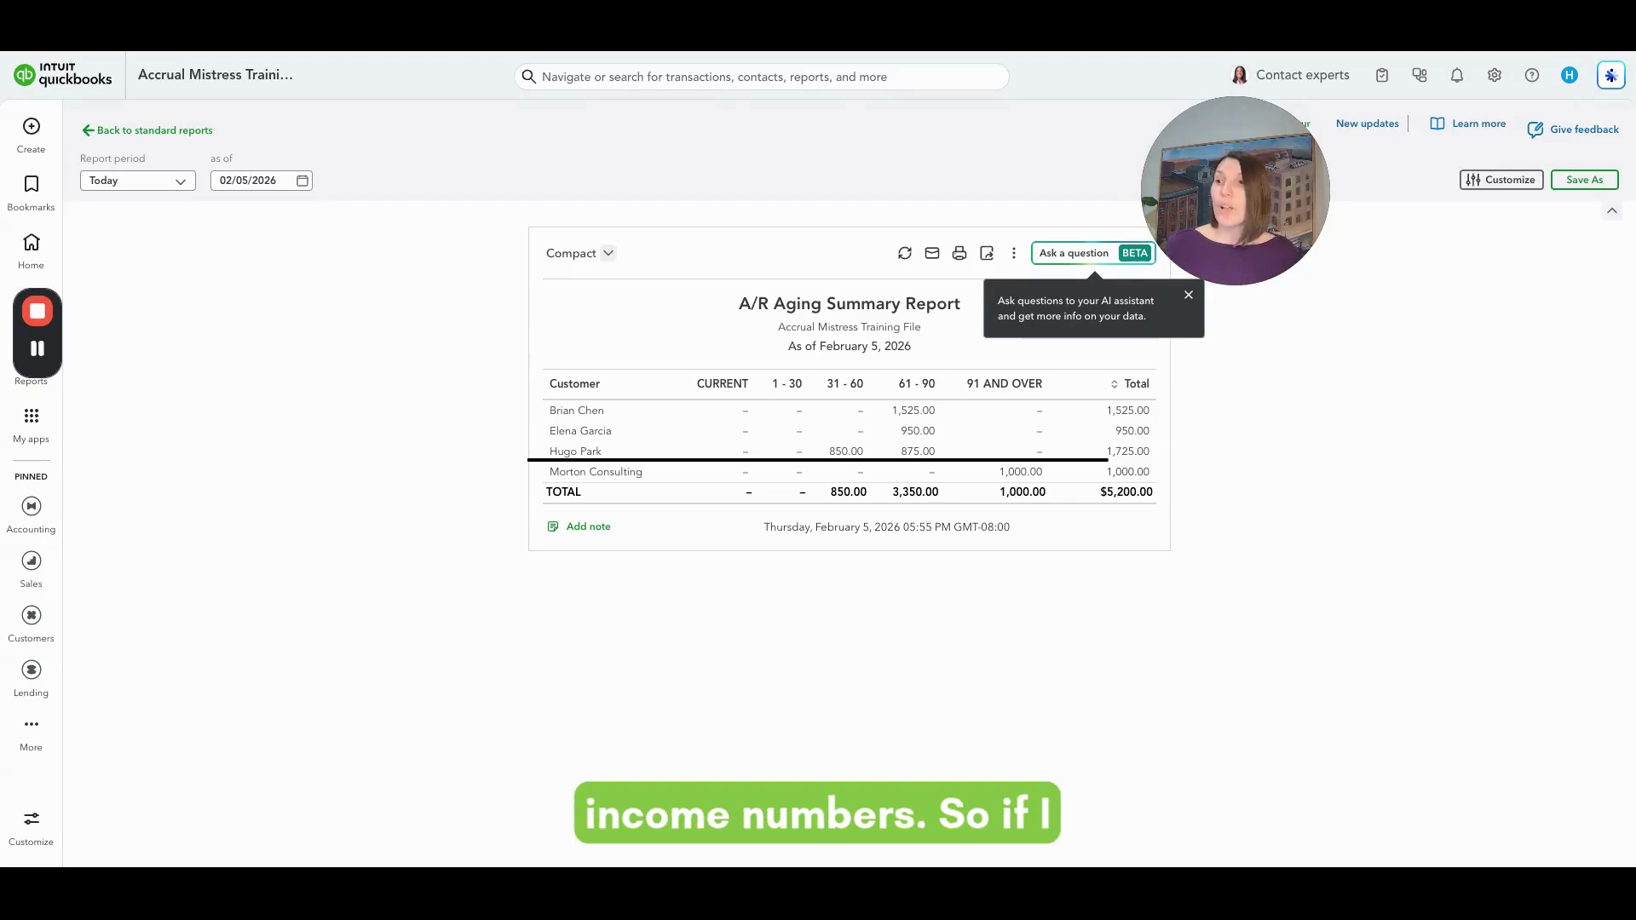
{"action": "left_click", "coordinate": [31, 184]}
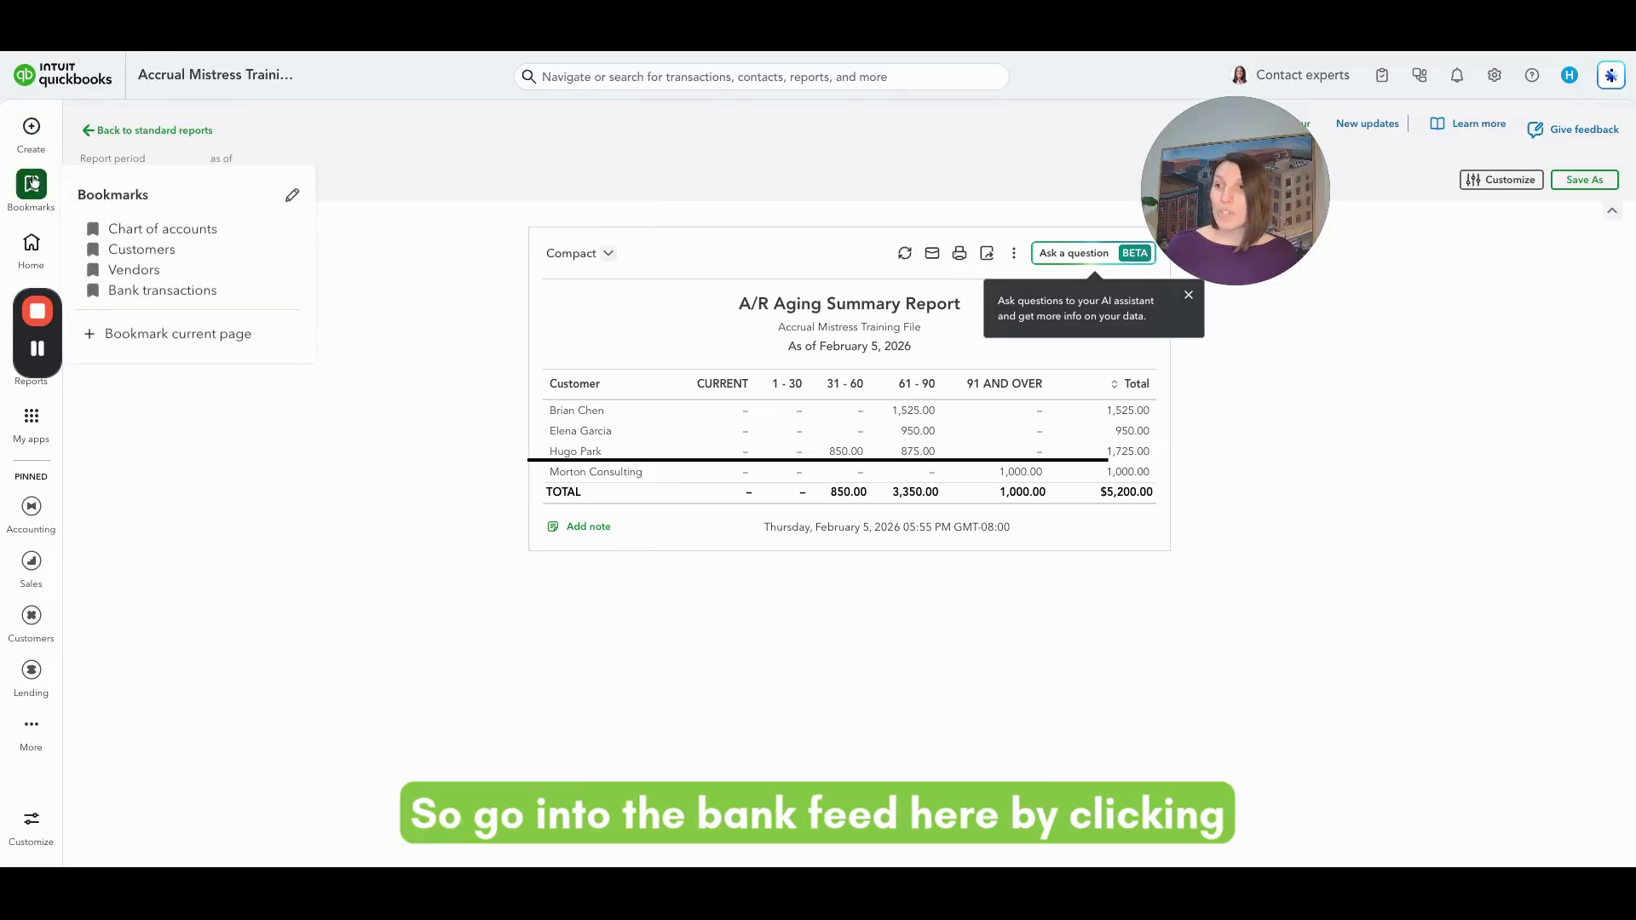
{"action": "left_click", "coordinate": [138, 290]}
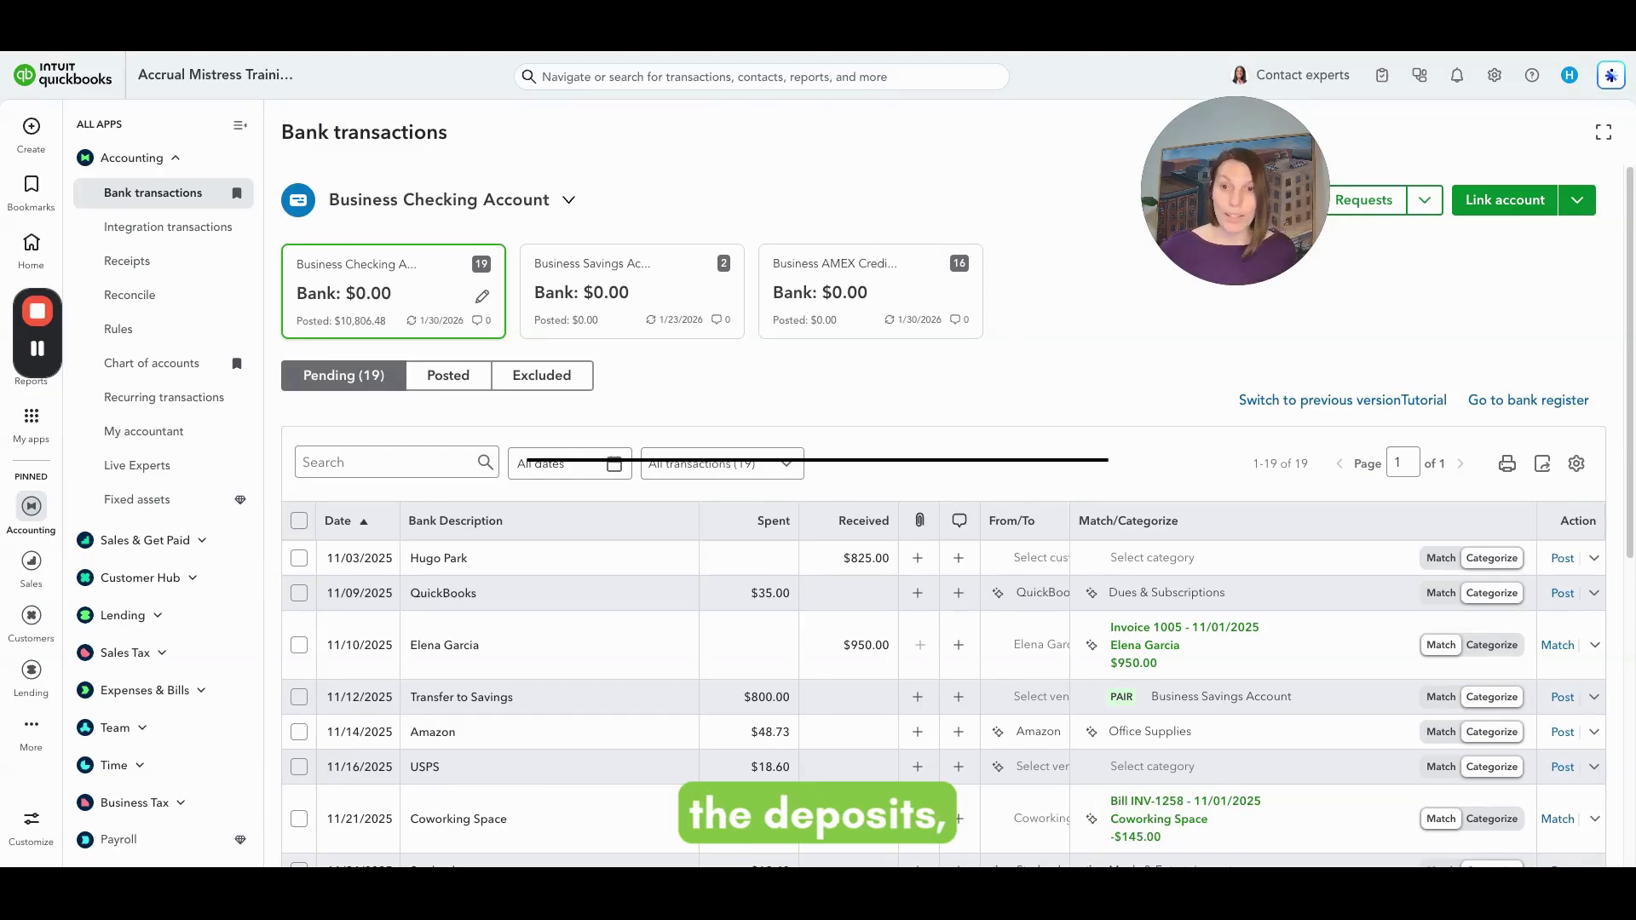
Filter the Business Checking bank feed to Money in transactions only.
{"action": "left_click", "coordinate": [747, 465]}
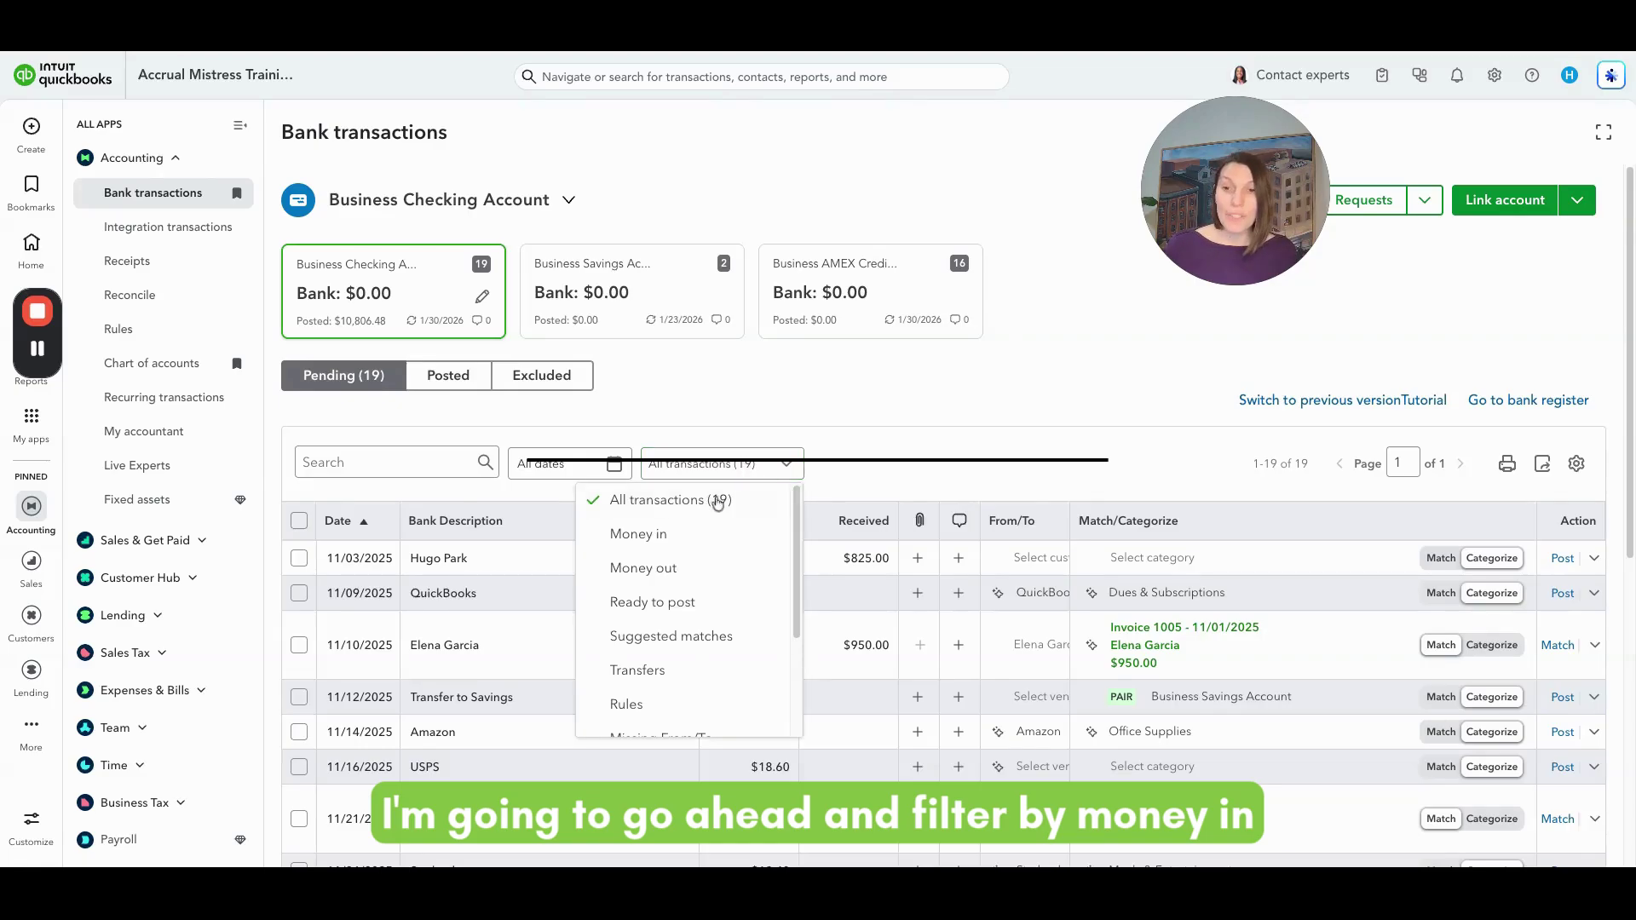
{"action": "left_click", "coordinate": [684, 540]}
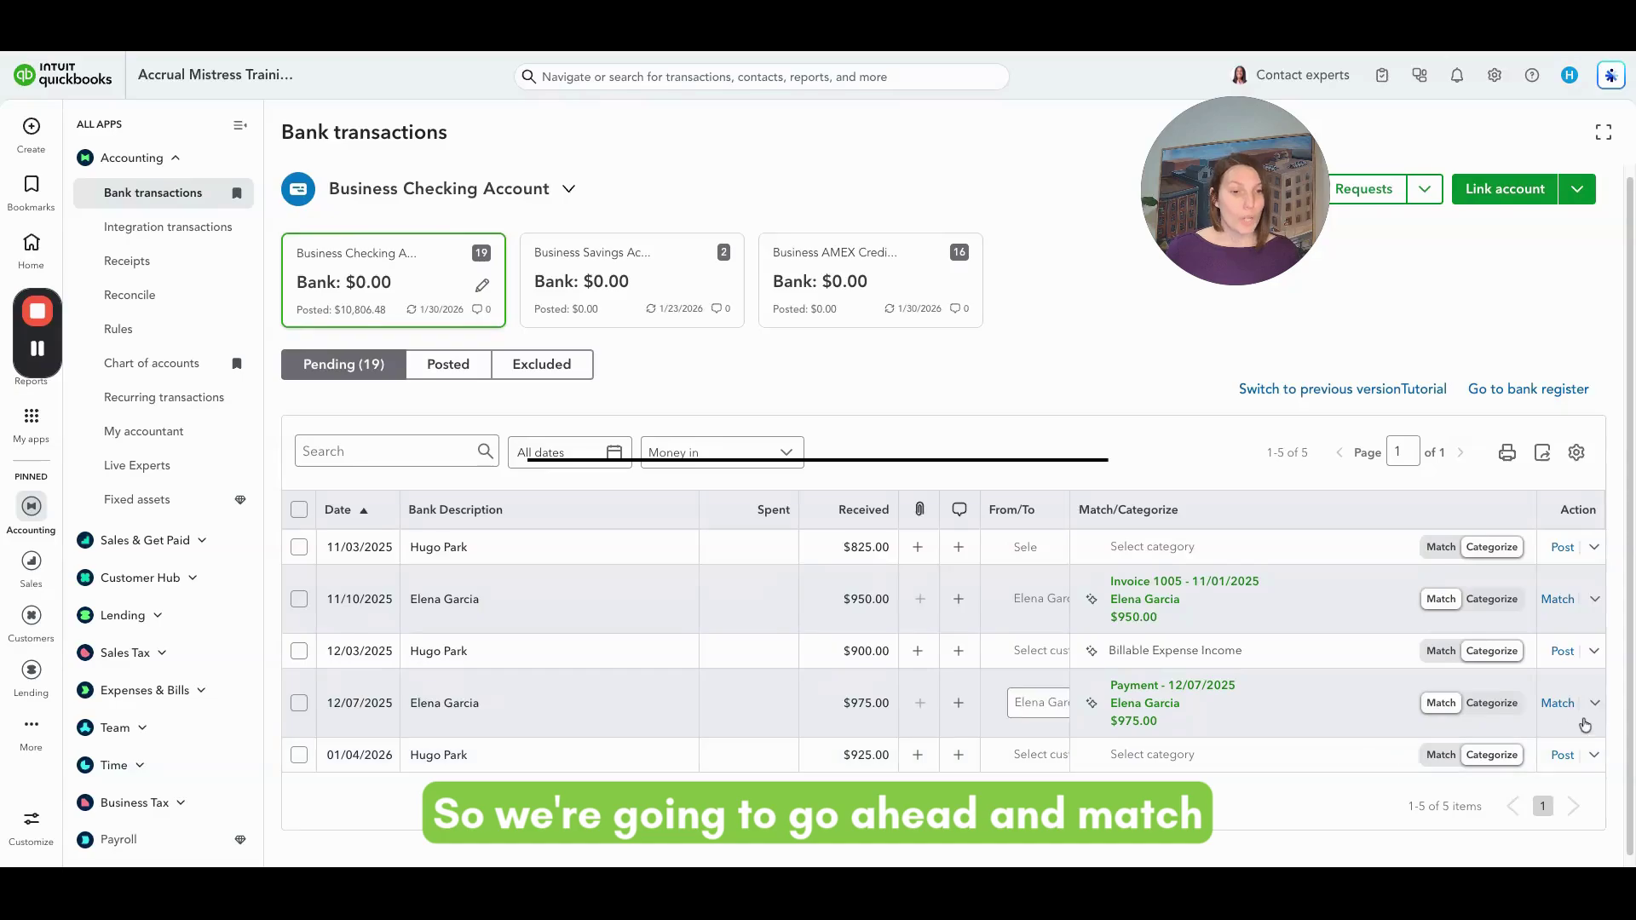
Match the 12/07/2025 $975.00 deposit to its recorded payment.
{"action": "left_click", "coordinate": [1559, 703]}
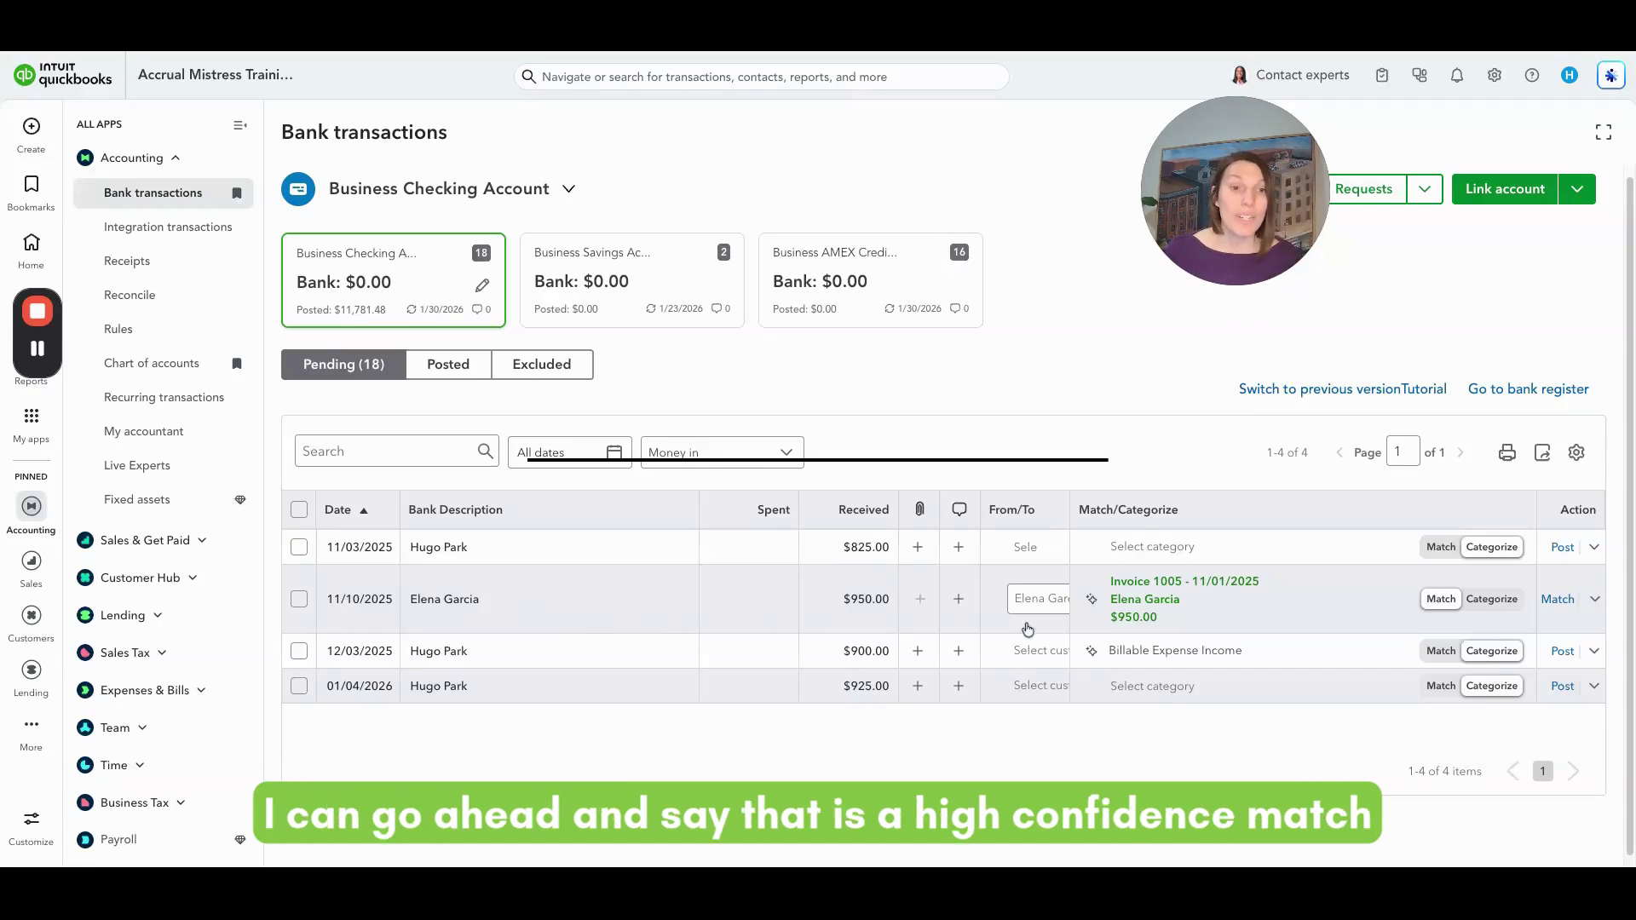
Match the 11/10/2025 $950.00 deposit to Invoice 1005.
{"action": "left_click", "coordinate": [1559, 600]}
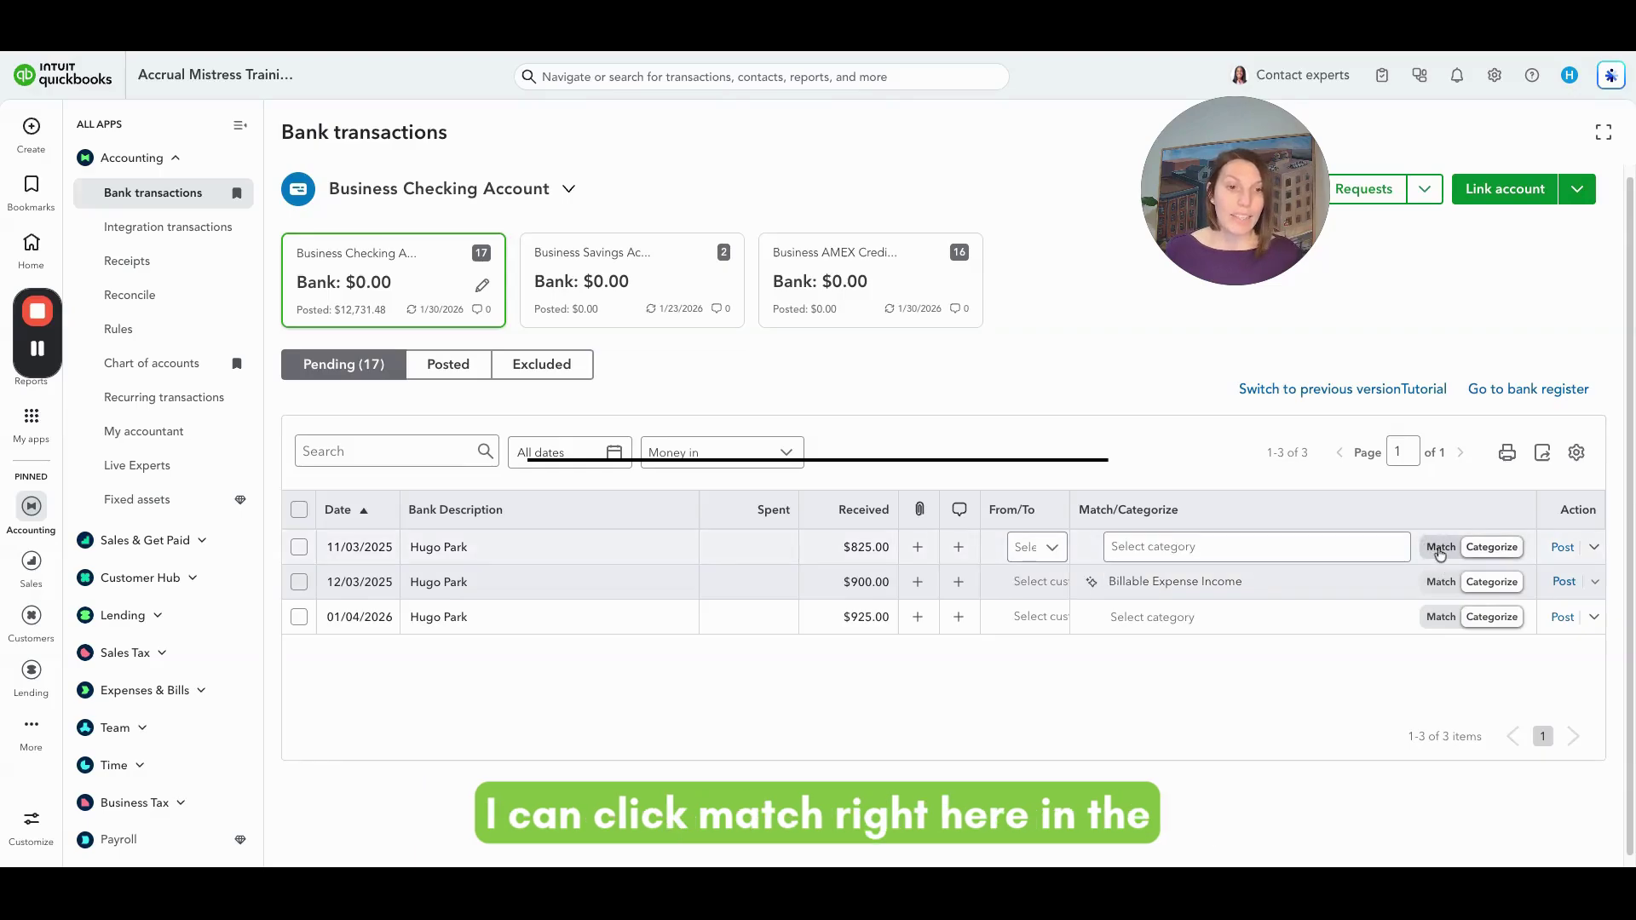
Match the 11/03/2025 $825.00 deposit to invoice 1006 using Find other matches.
{"action": "left_click", "coordinate": [1440, 548]}
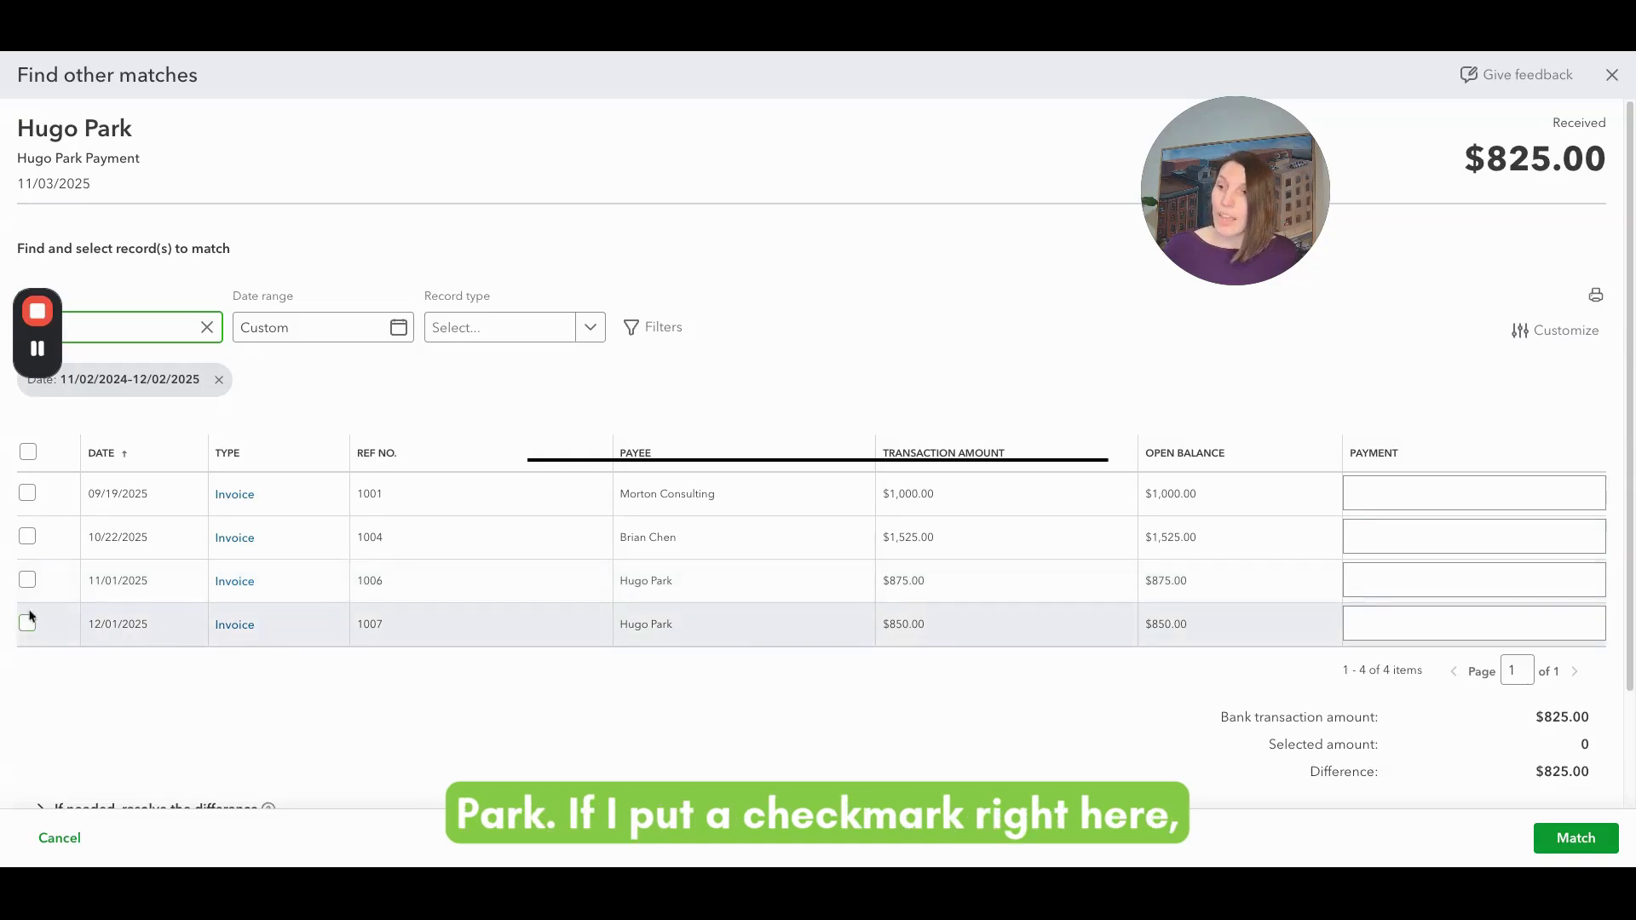
{"action": "left_click", "coordinate": [27, 583]}
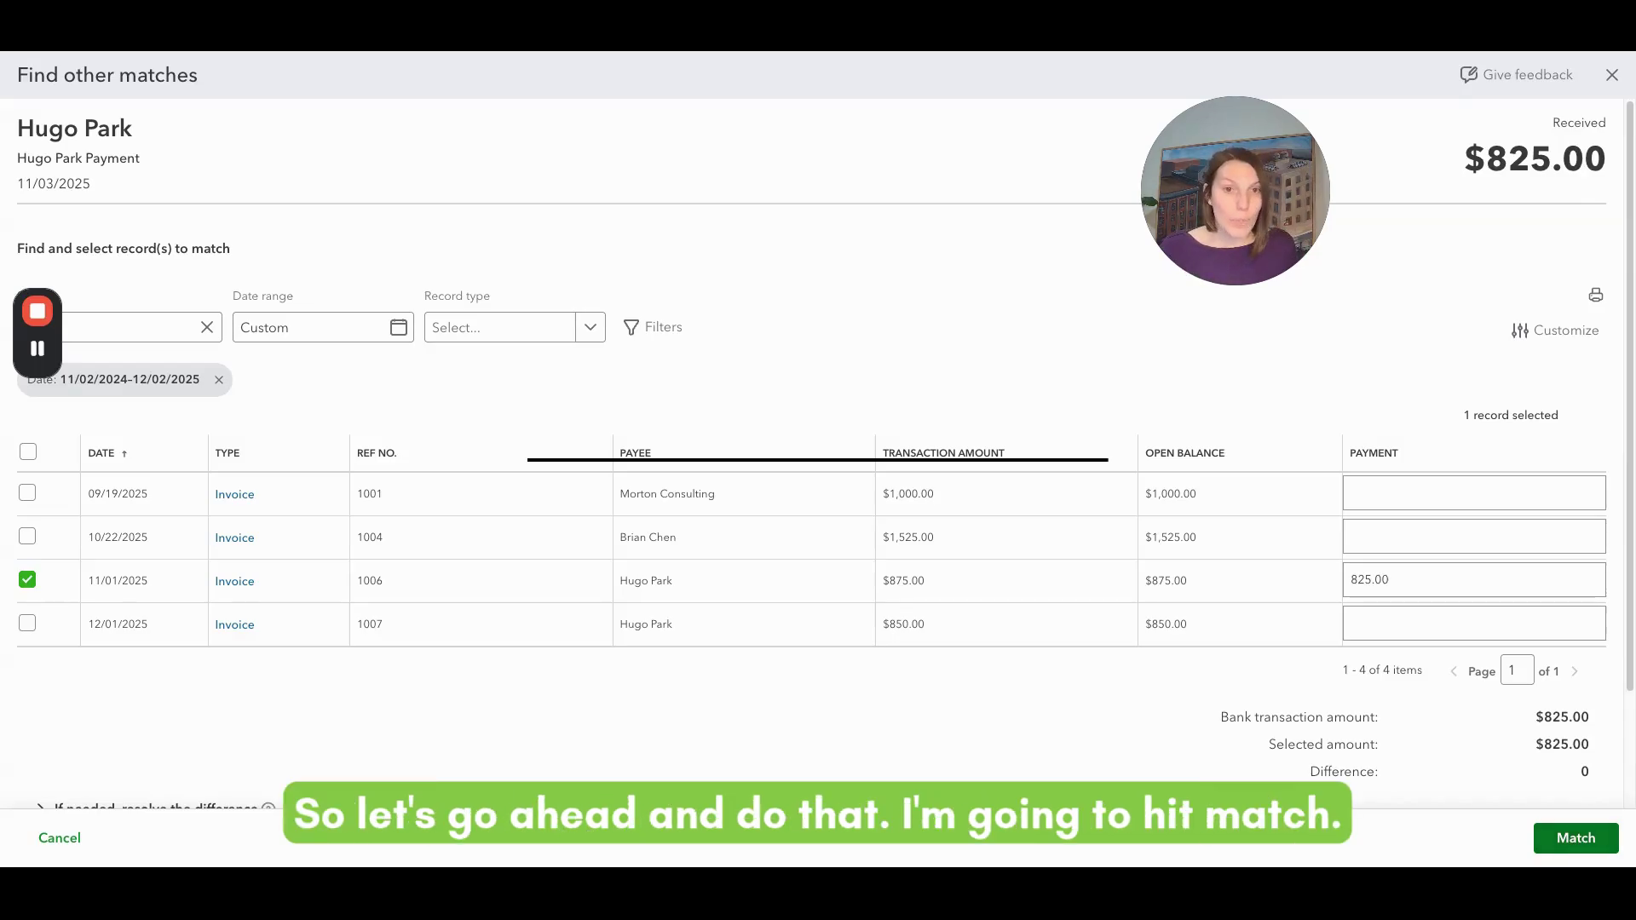
{"action": "left_click", "coordinate": [1576, 839]}
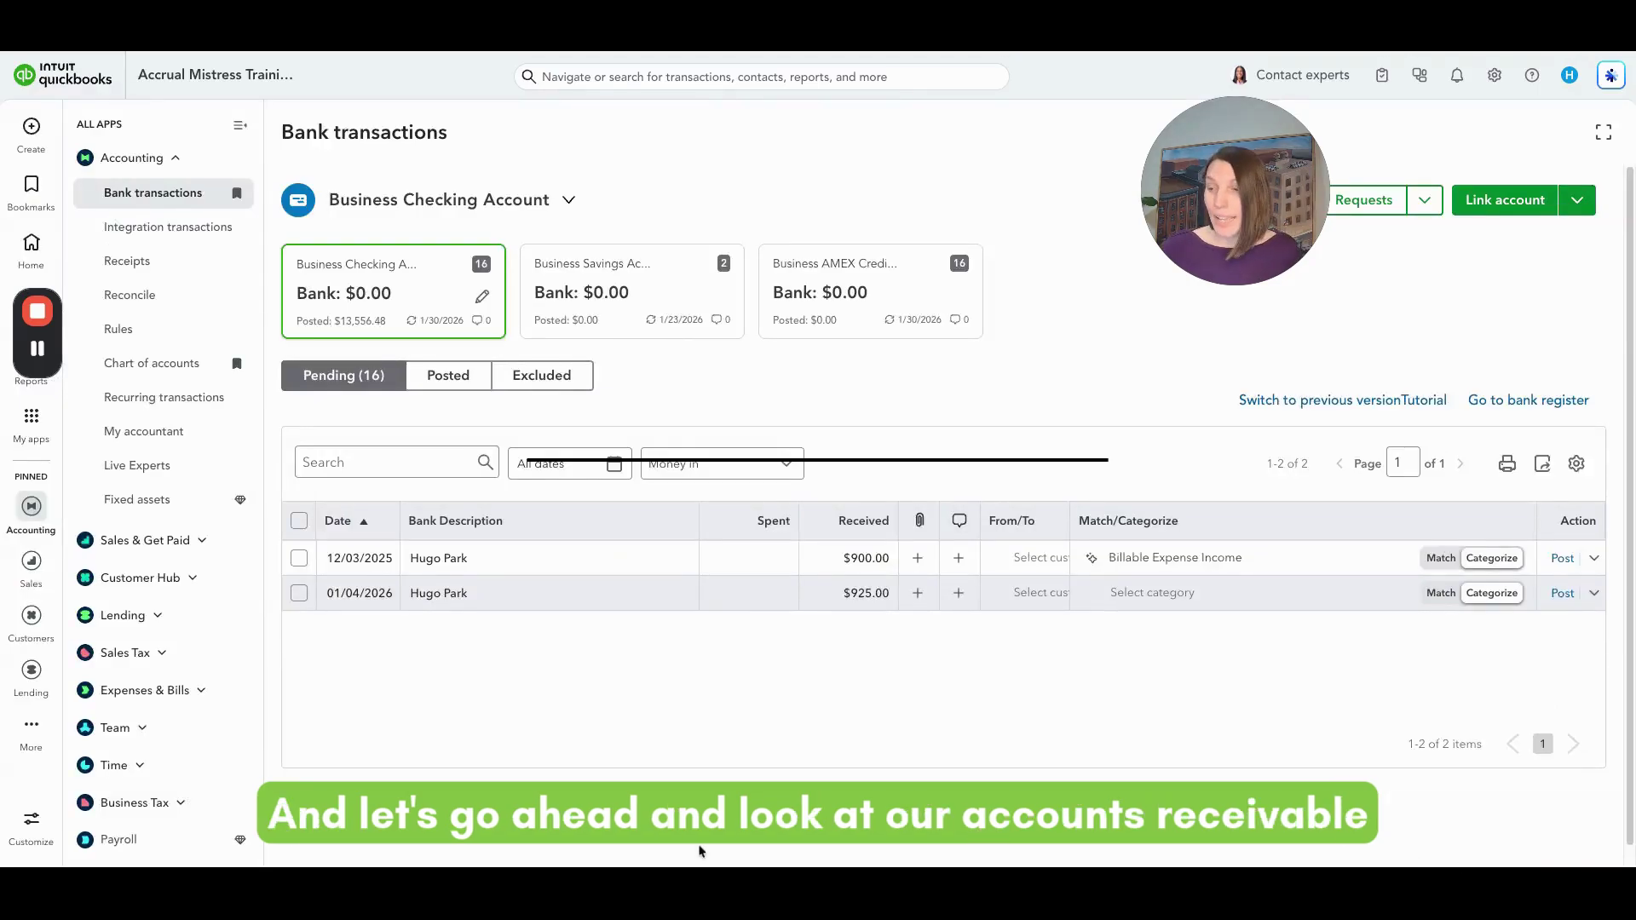
Open Accounts receivable aging summary under Who owes you in Standard reports.
{"action": "mouse_move", "coordinate": [10, 405]}
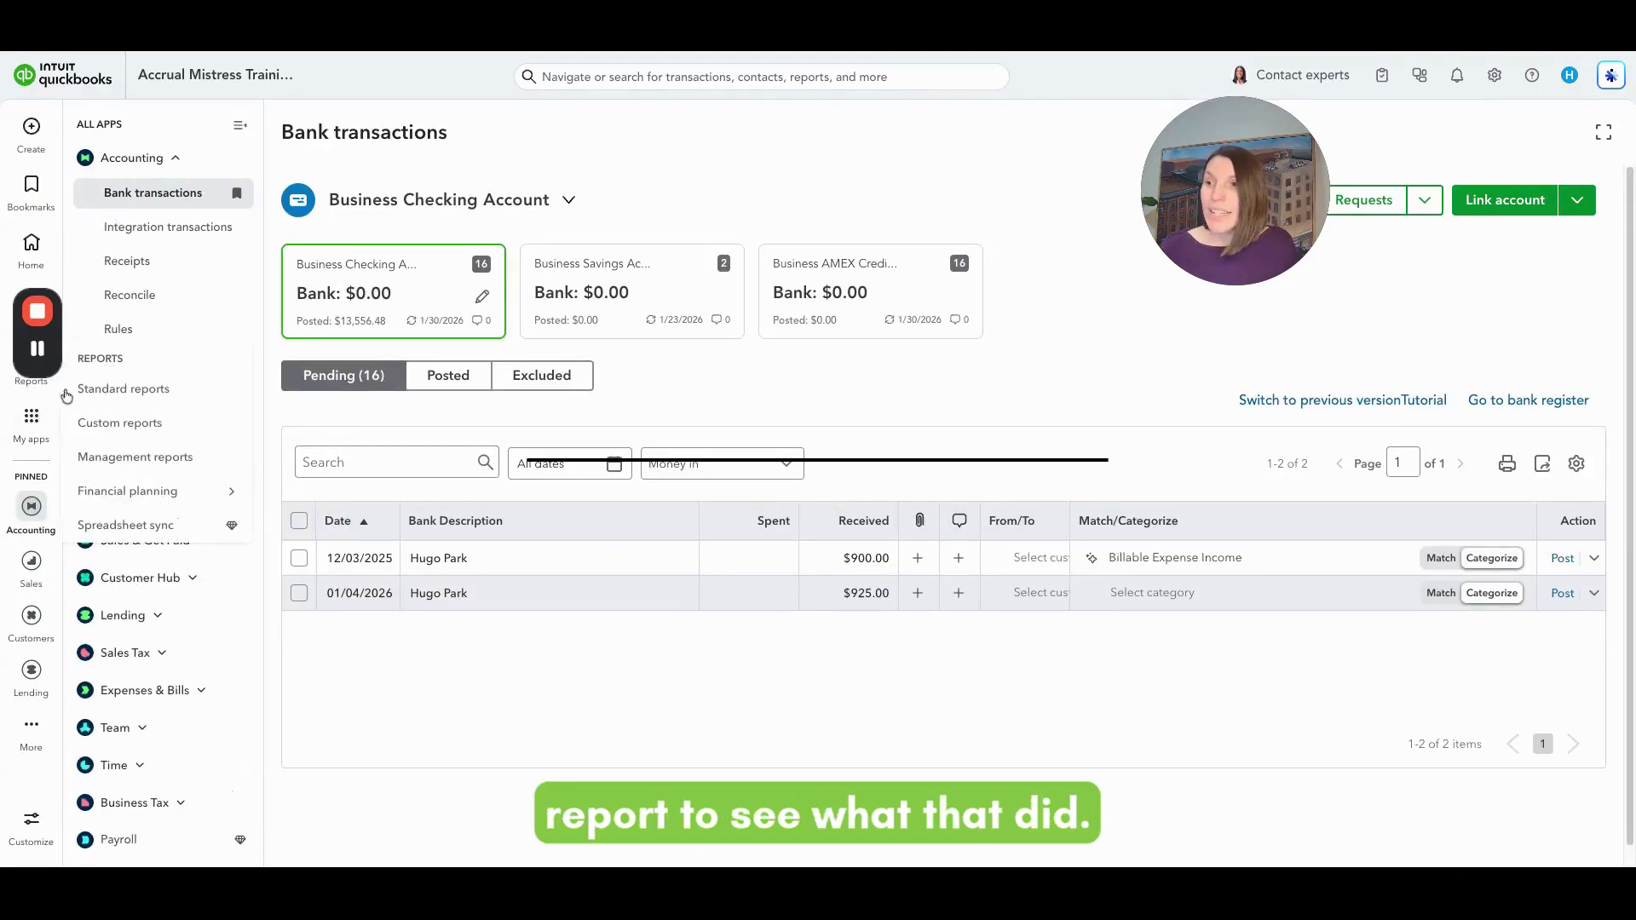
{"action": "left_click", "coordinate": [126, 389]}
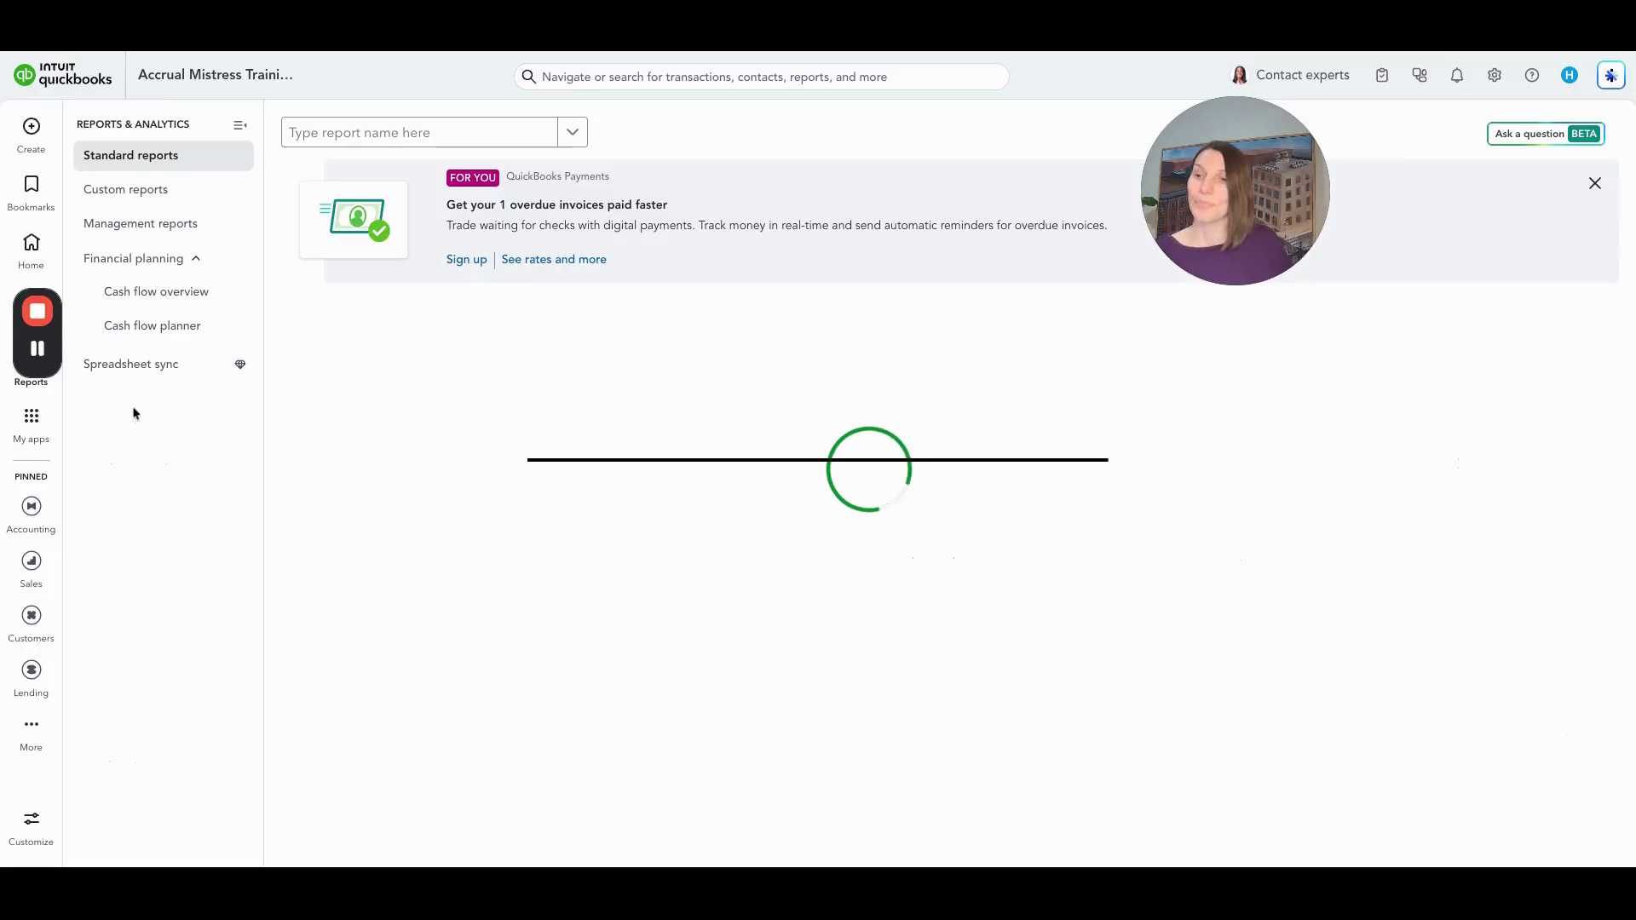
{"action": "scroll", "coordinate": [332, 774], "scroll_direction": "down", "scroll_amount": 1}
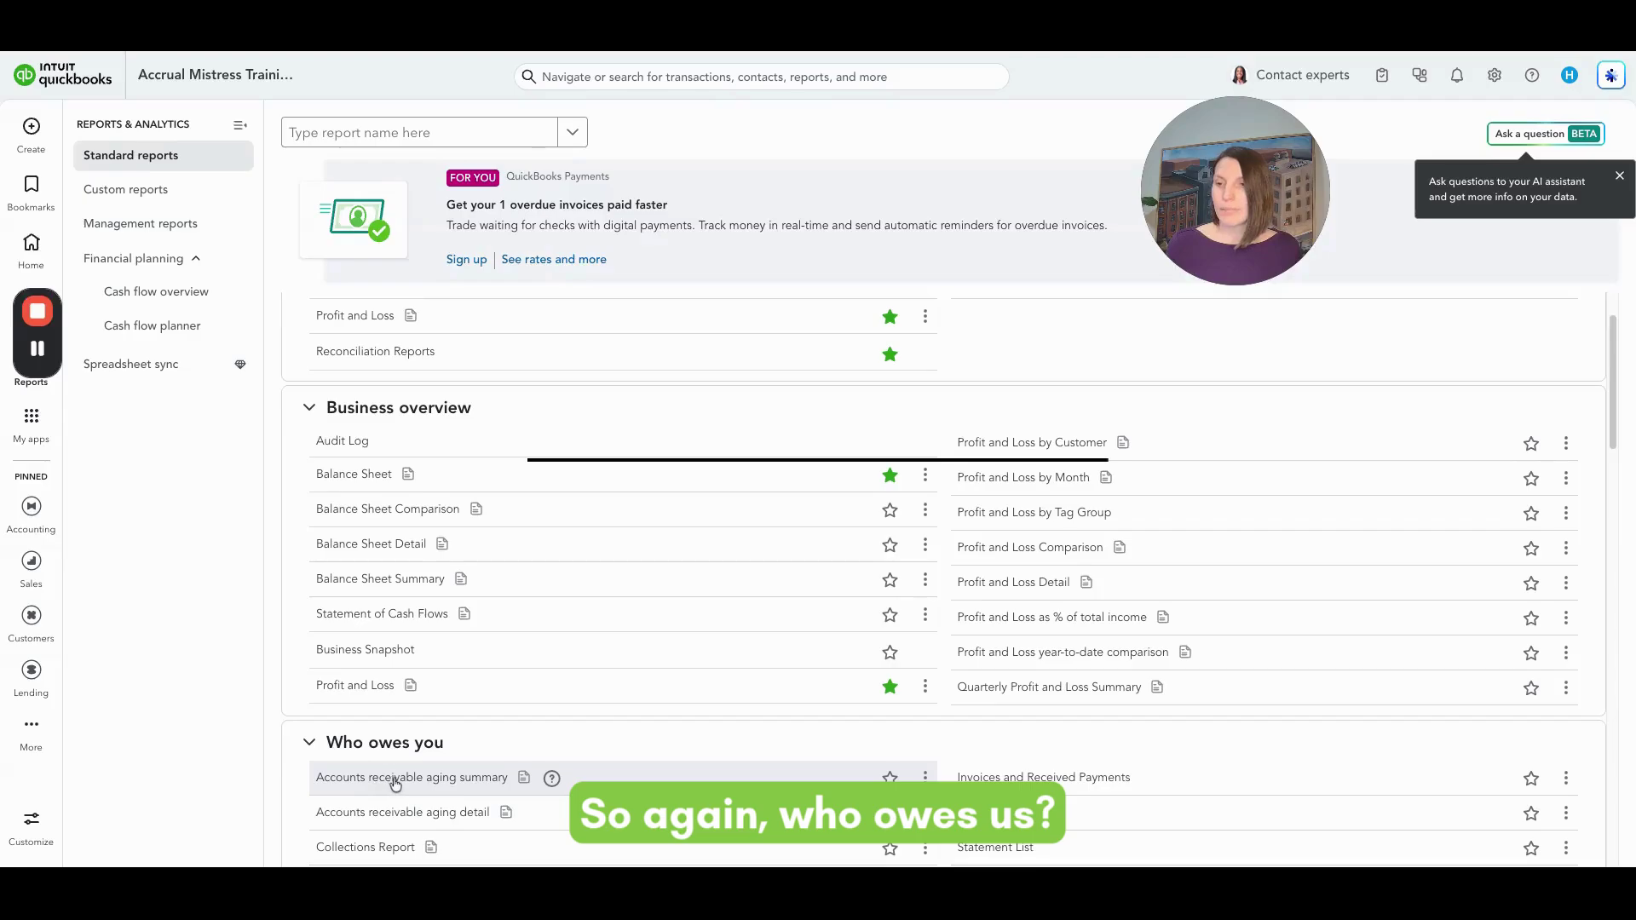
{"action": "left_click", "coordinate": [390, 779]}
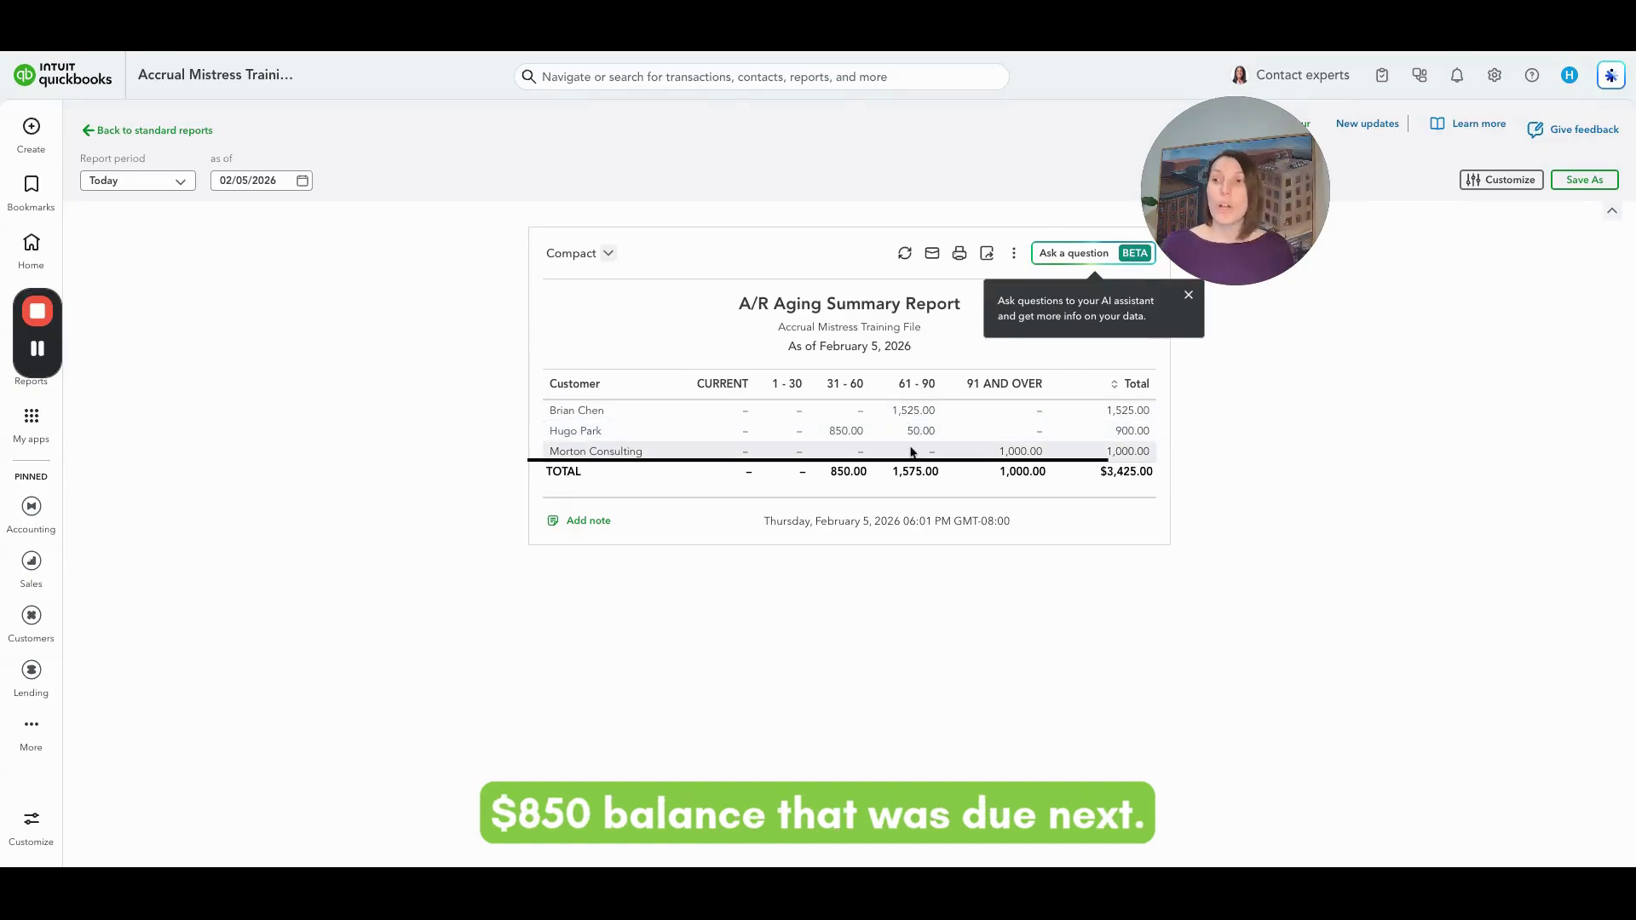
Return to Bank transactions and filter the feed to Money in.
{"action": "mouse_move", "coordinate": [36, 194]}
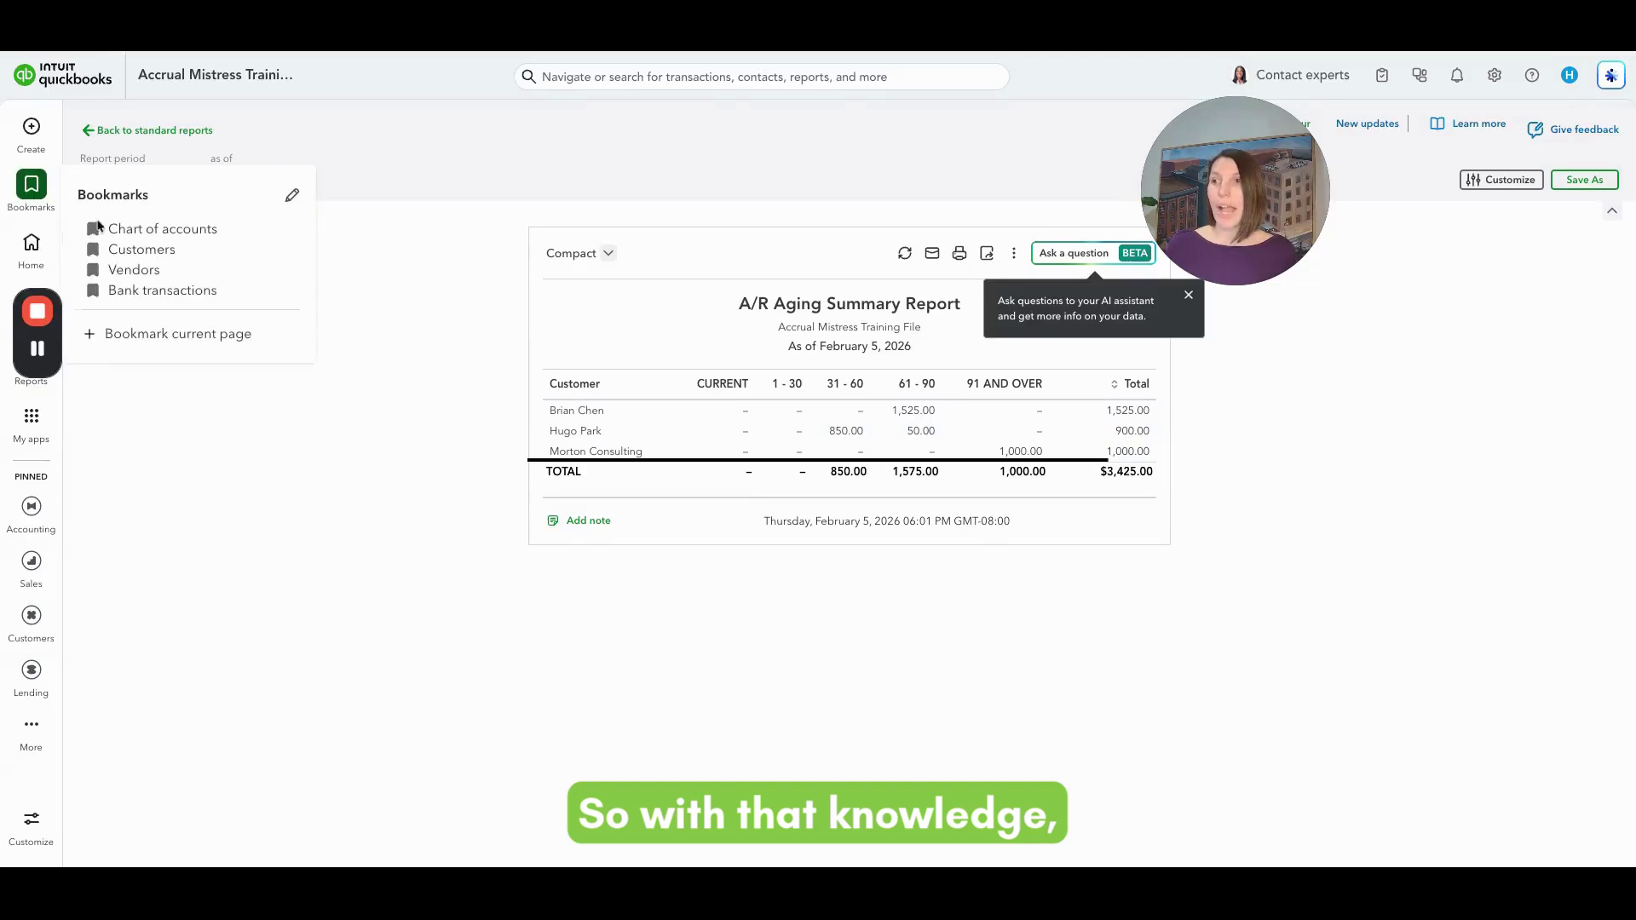
{"action": "left_click", "coordinate": [169, 294]}
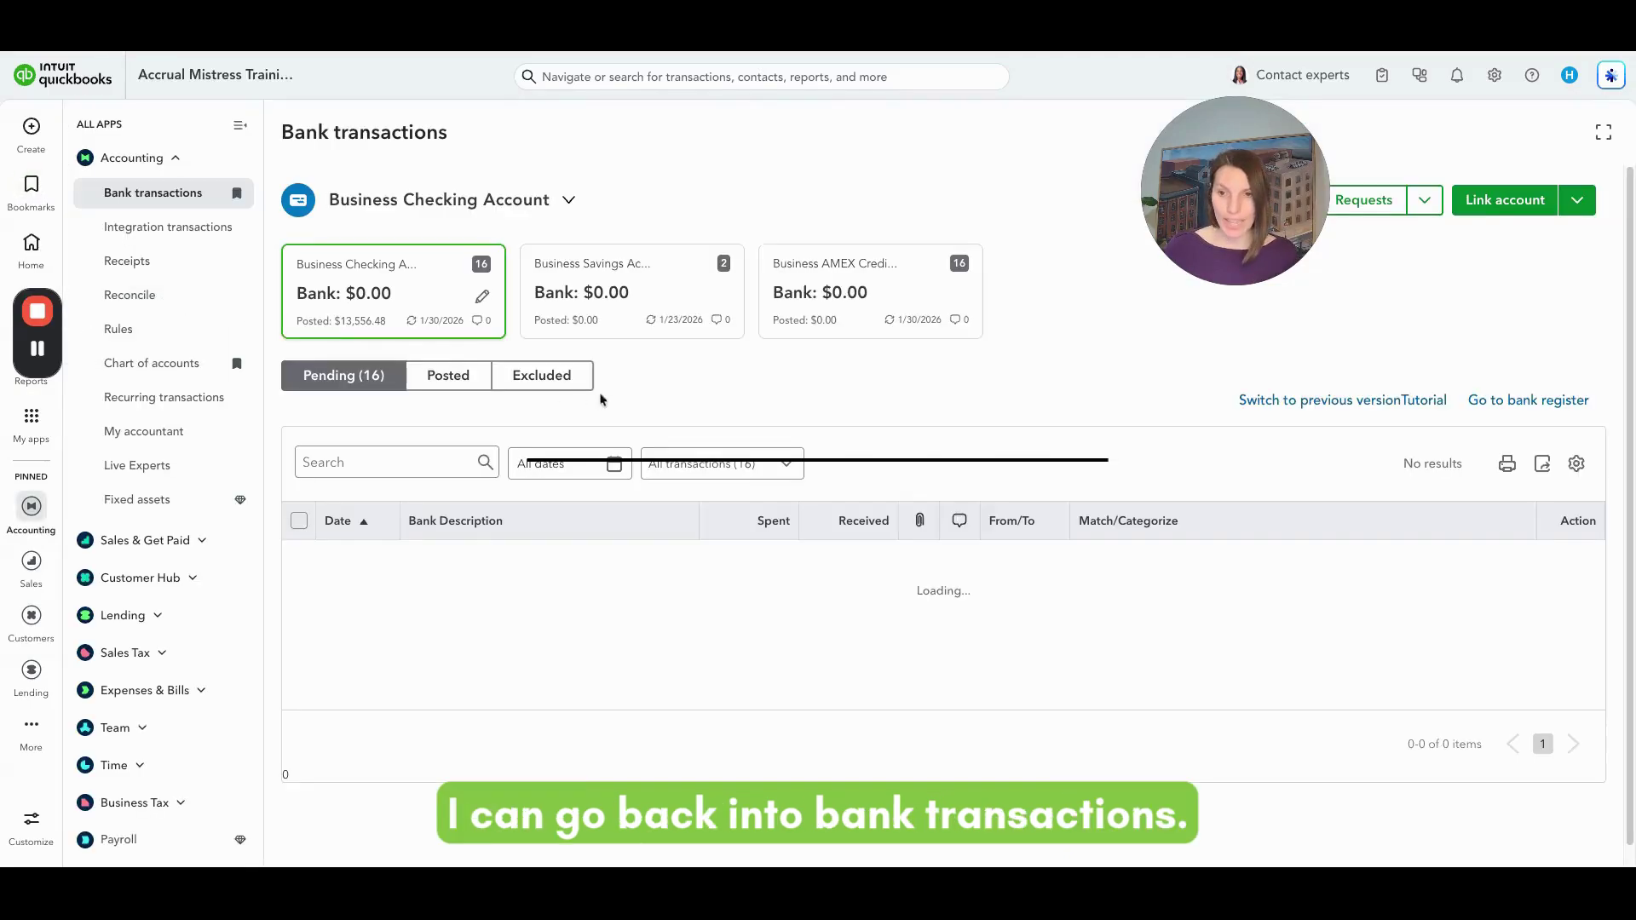
{"action": "left_click", "coordinate": [764, 477]}
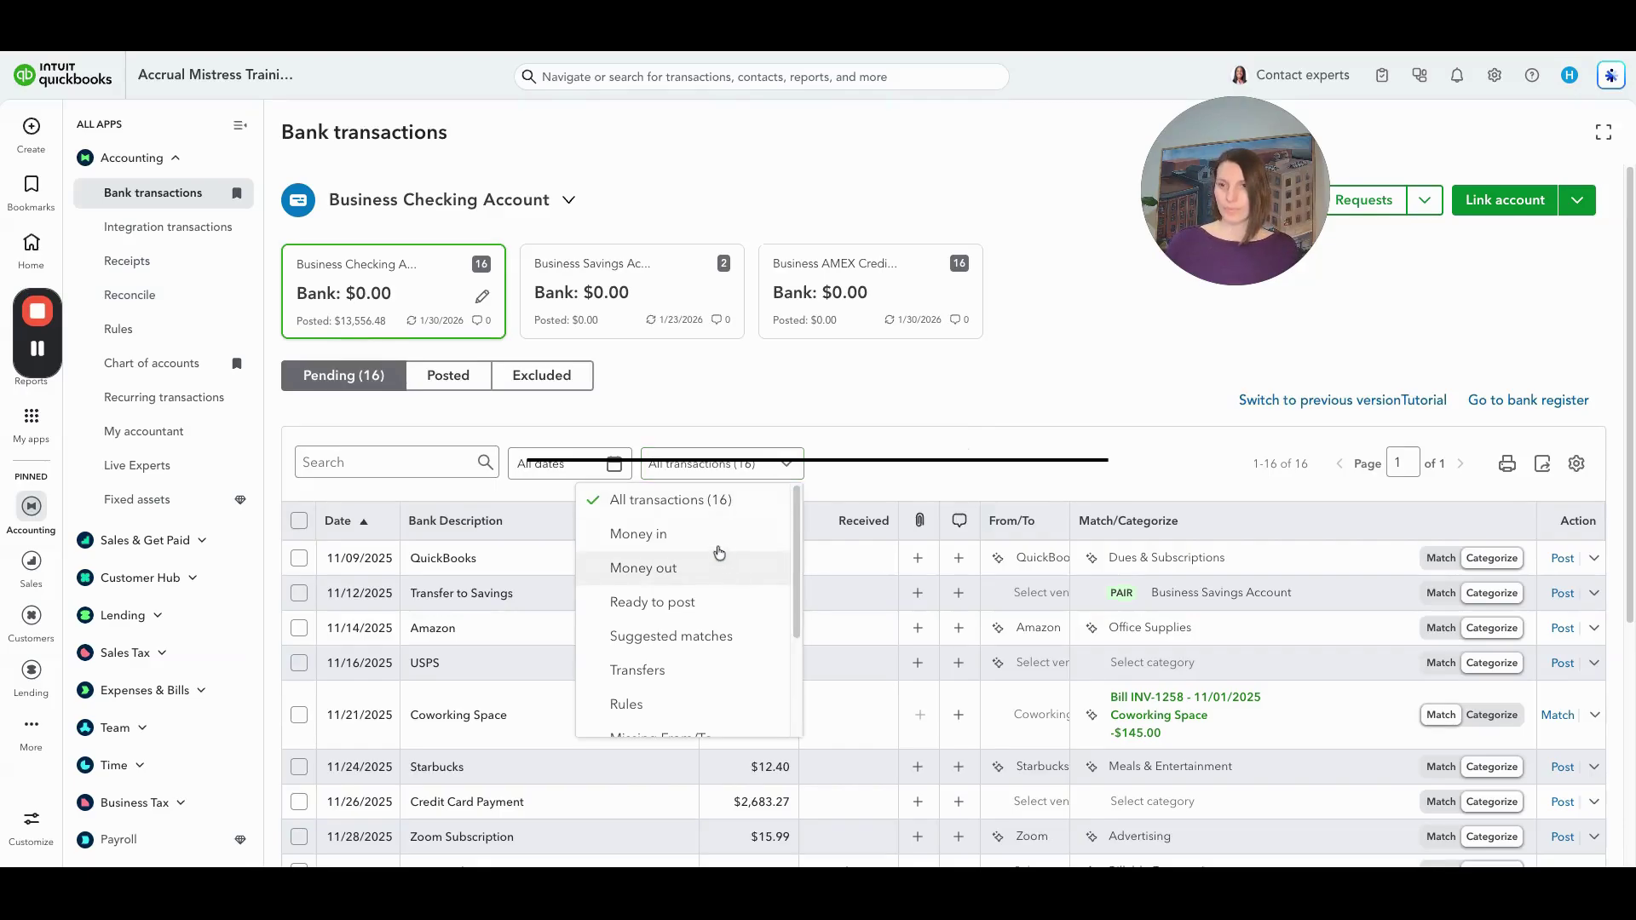
{"action": "left_click", "coordinate": [719, 534]}
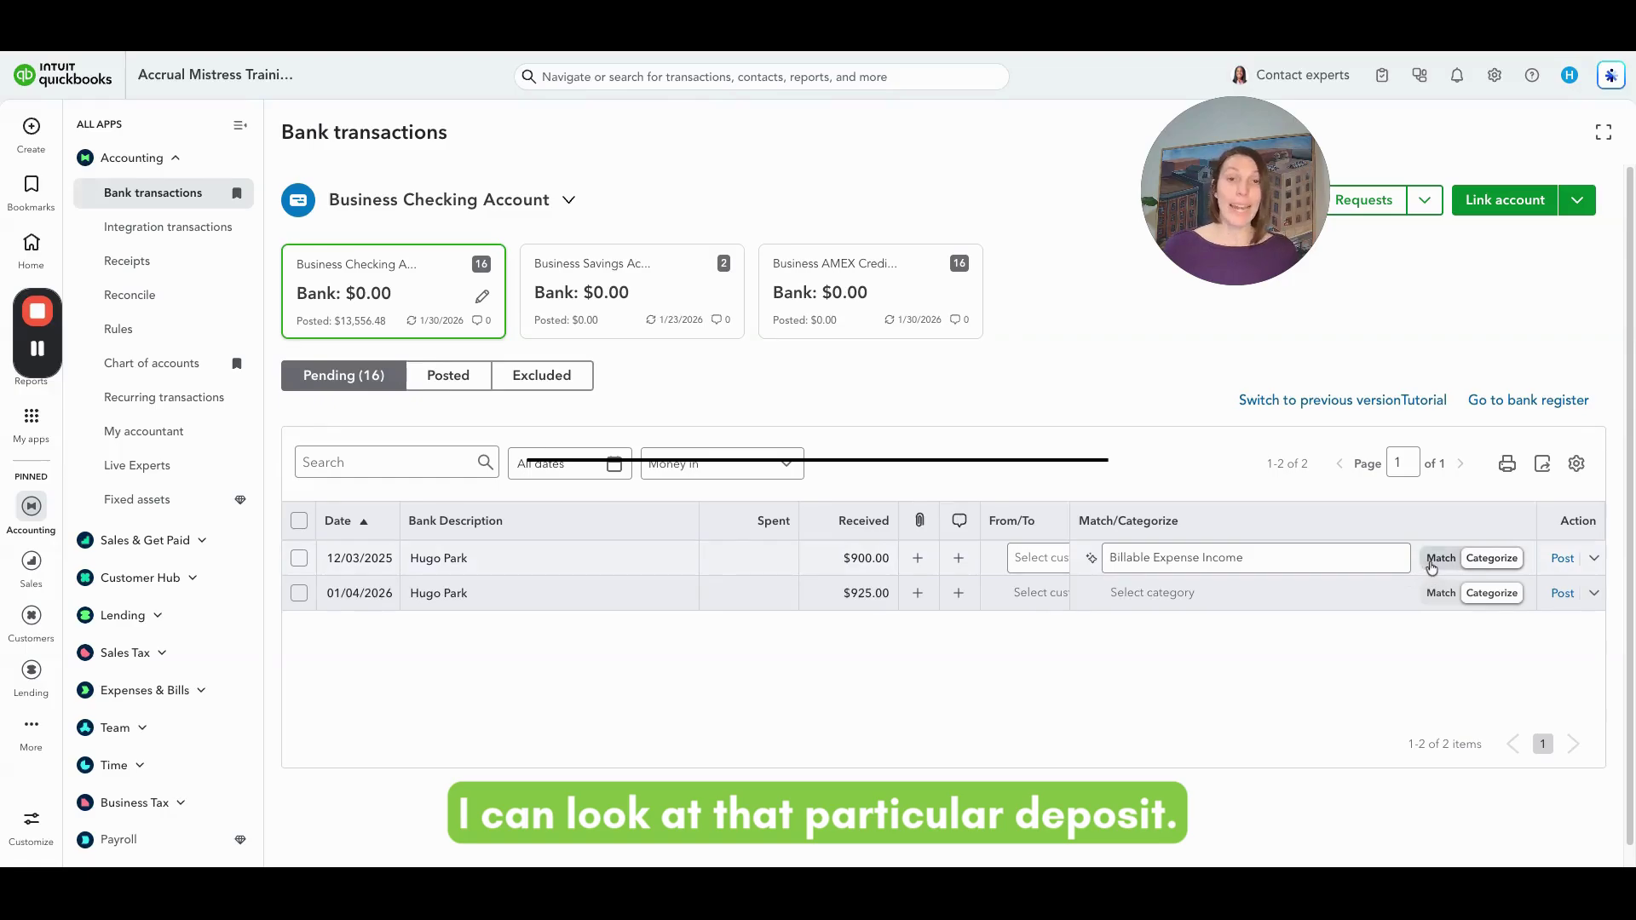
Match the $900.00 deposit to invoices 1006 ($50) and 1007 ($850).
{"action": "left_click", "coordinate": [1443, 566]}
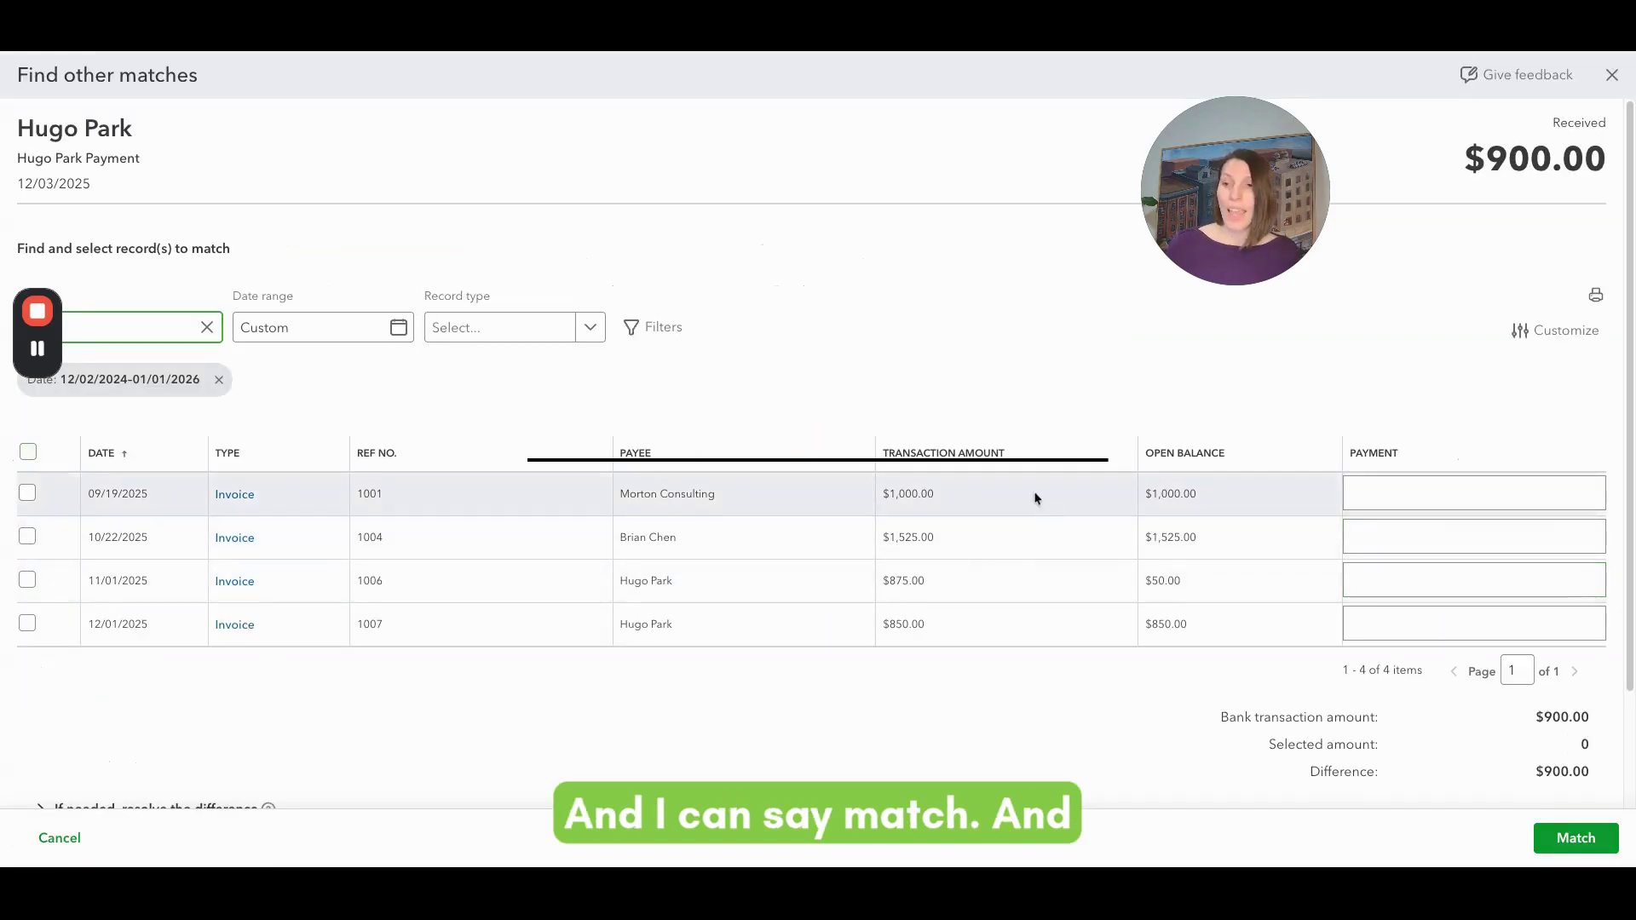
{"action": "left_click", "coordinate": [28, 581]}
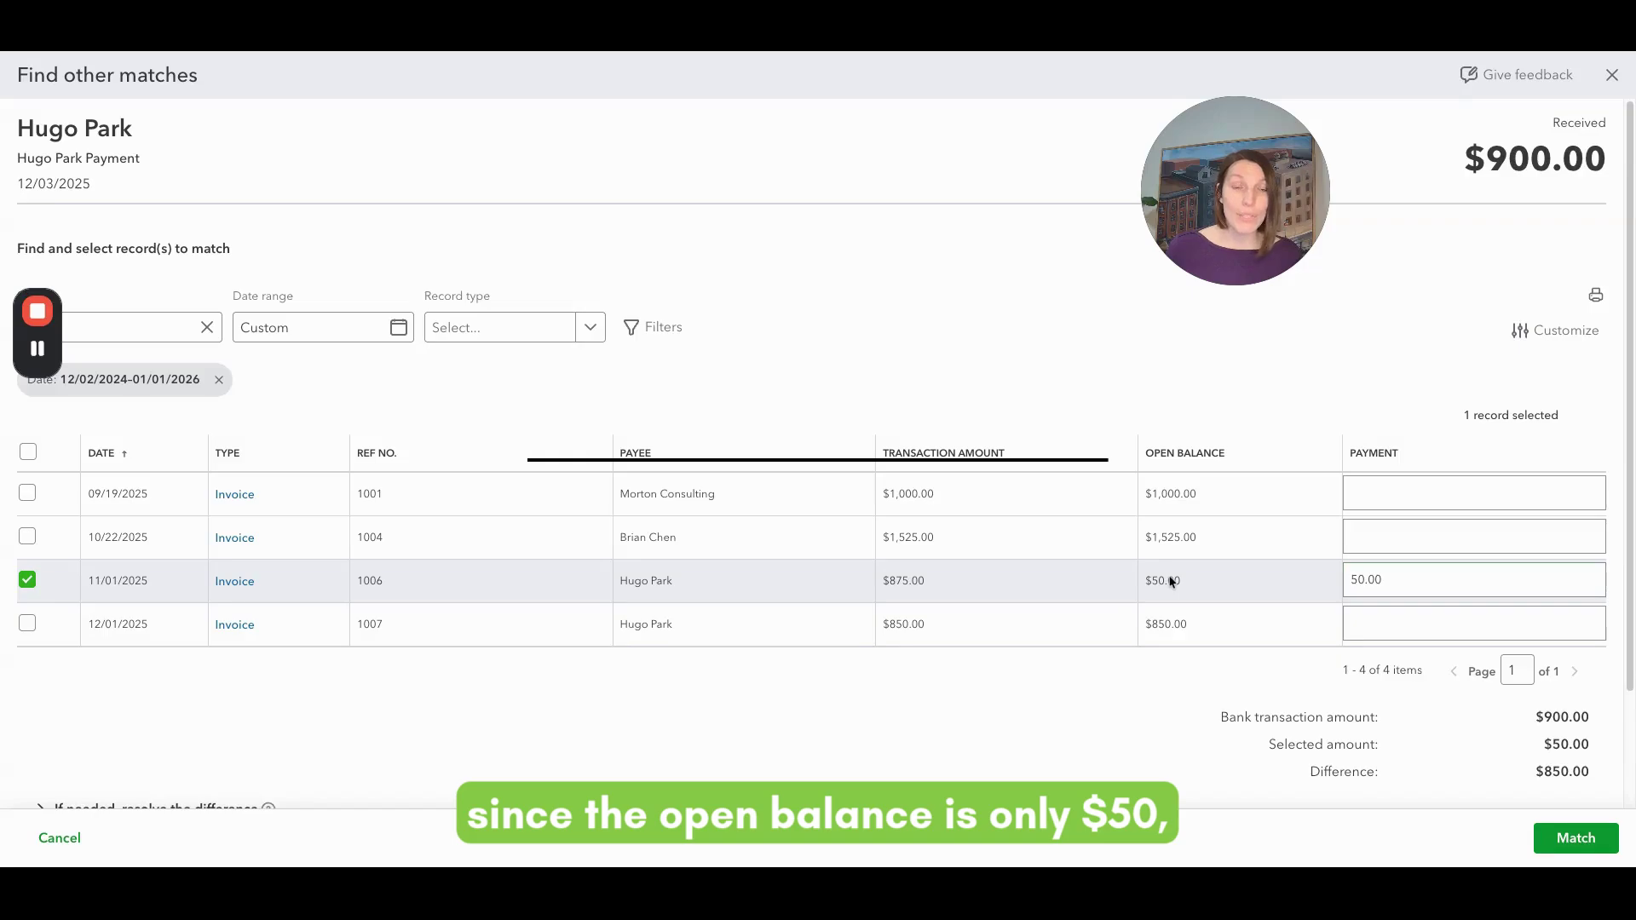
{"action": "left_click", "coordinate": [1421, 580]}
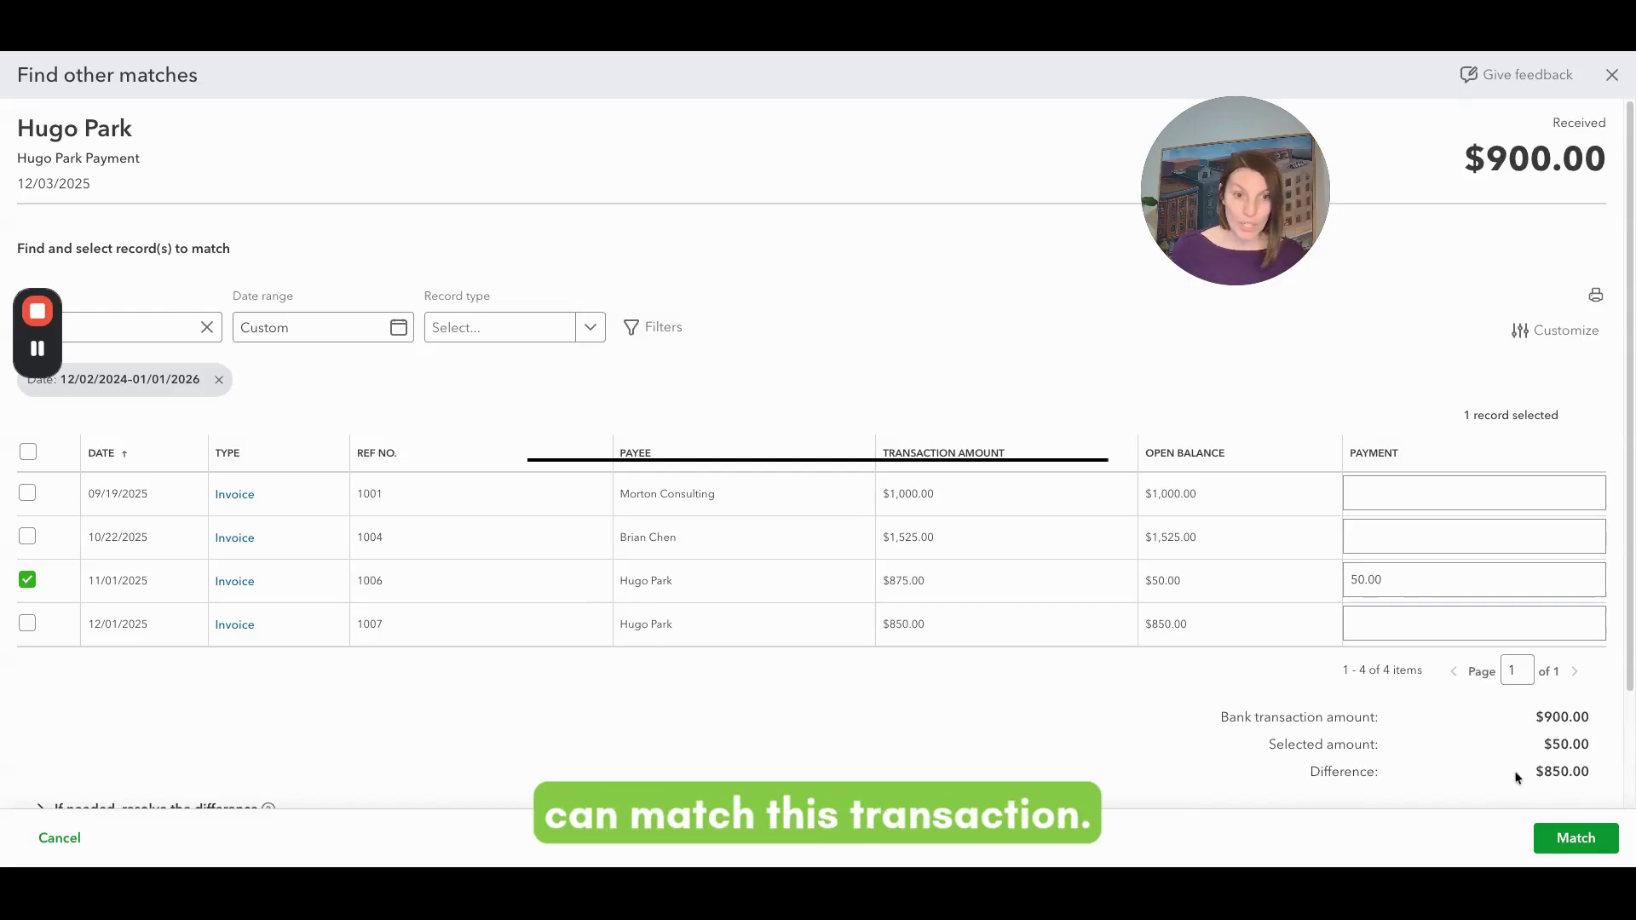
{"action": "left_click", "coordinate": [28, 625]}
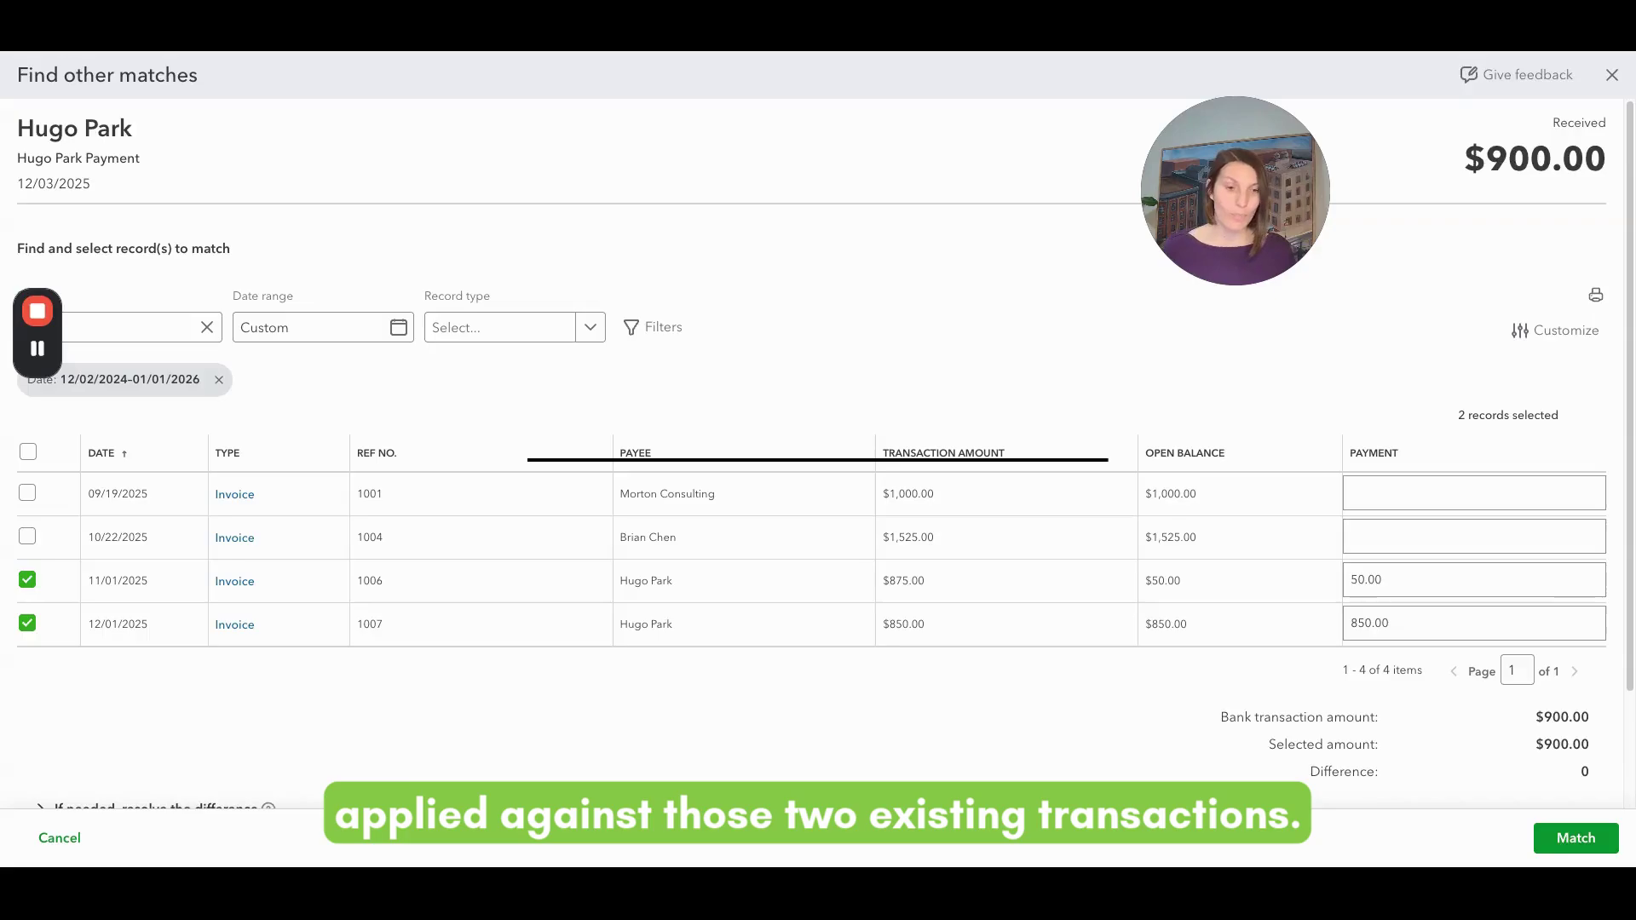
{"action": "left_click", "coordinate": [1574, 839]}
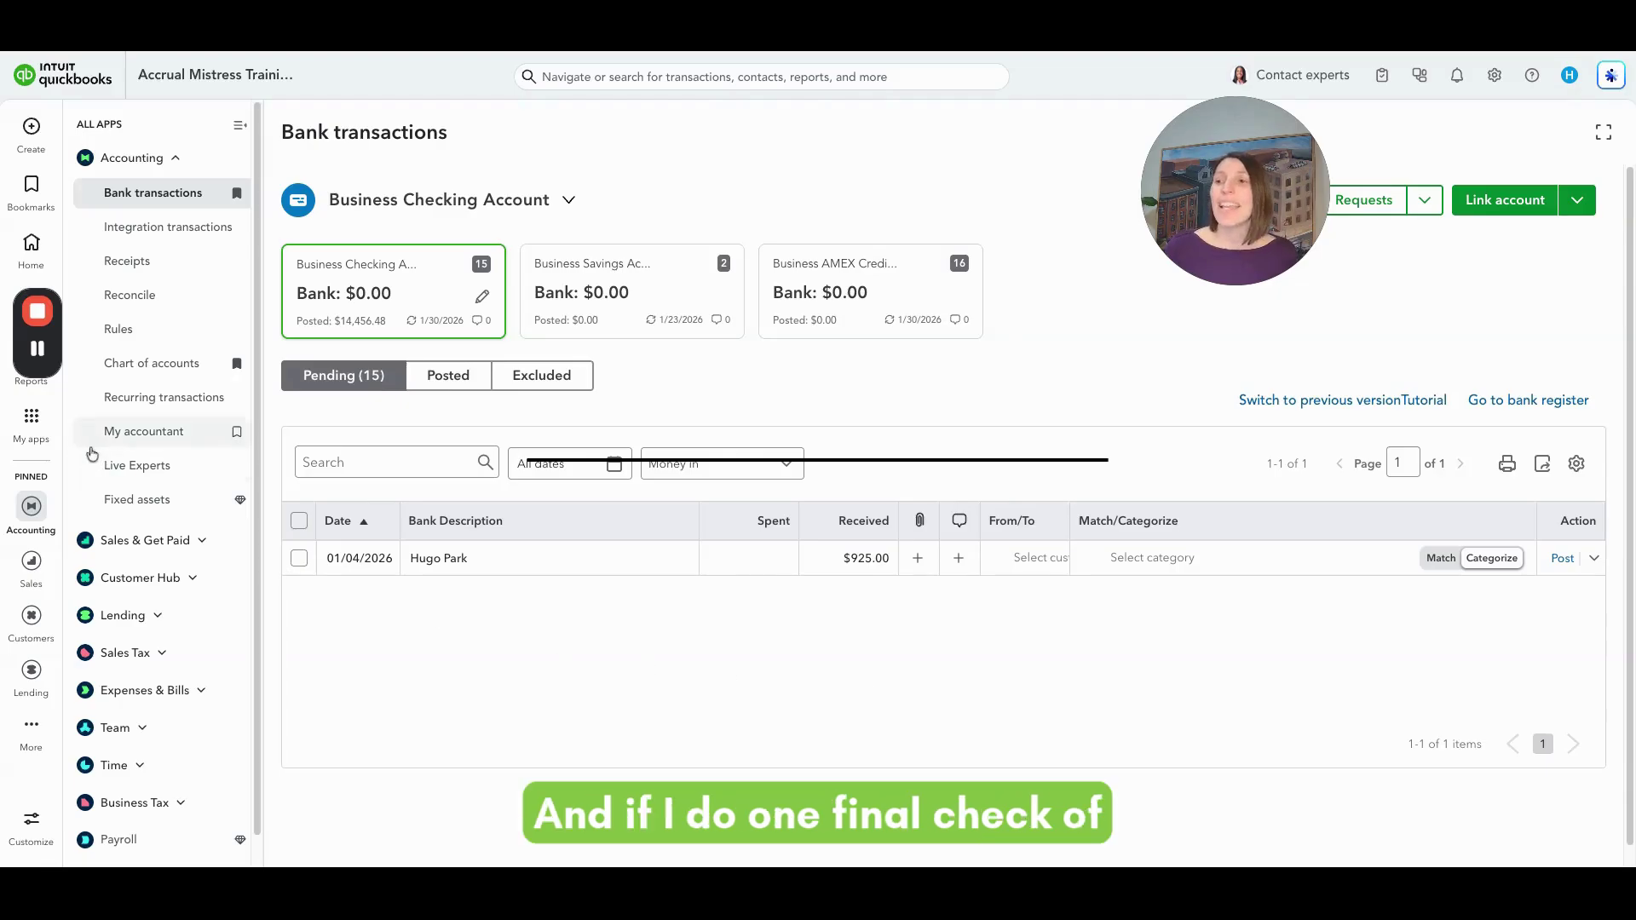
Open the Accounts receivable aging summary report showing two customers owing 1,525.00 and 1,000.00.
{"action": "mouse_move", "coordinate": [26, 392]}
{"action": "left_click", "coordinate": [227, 389]}
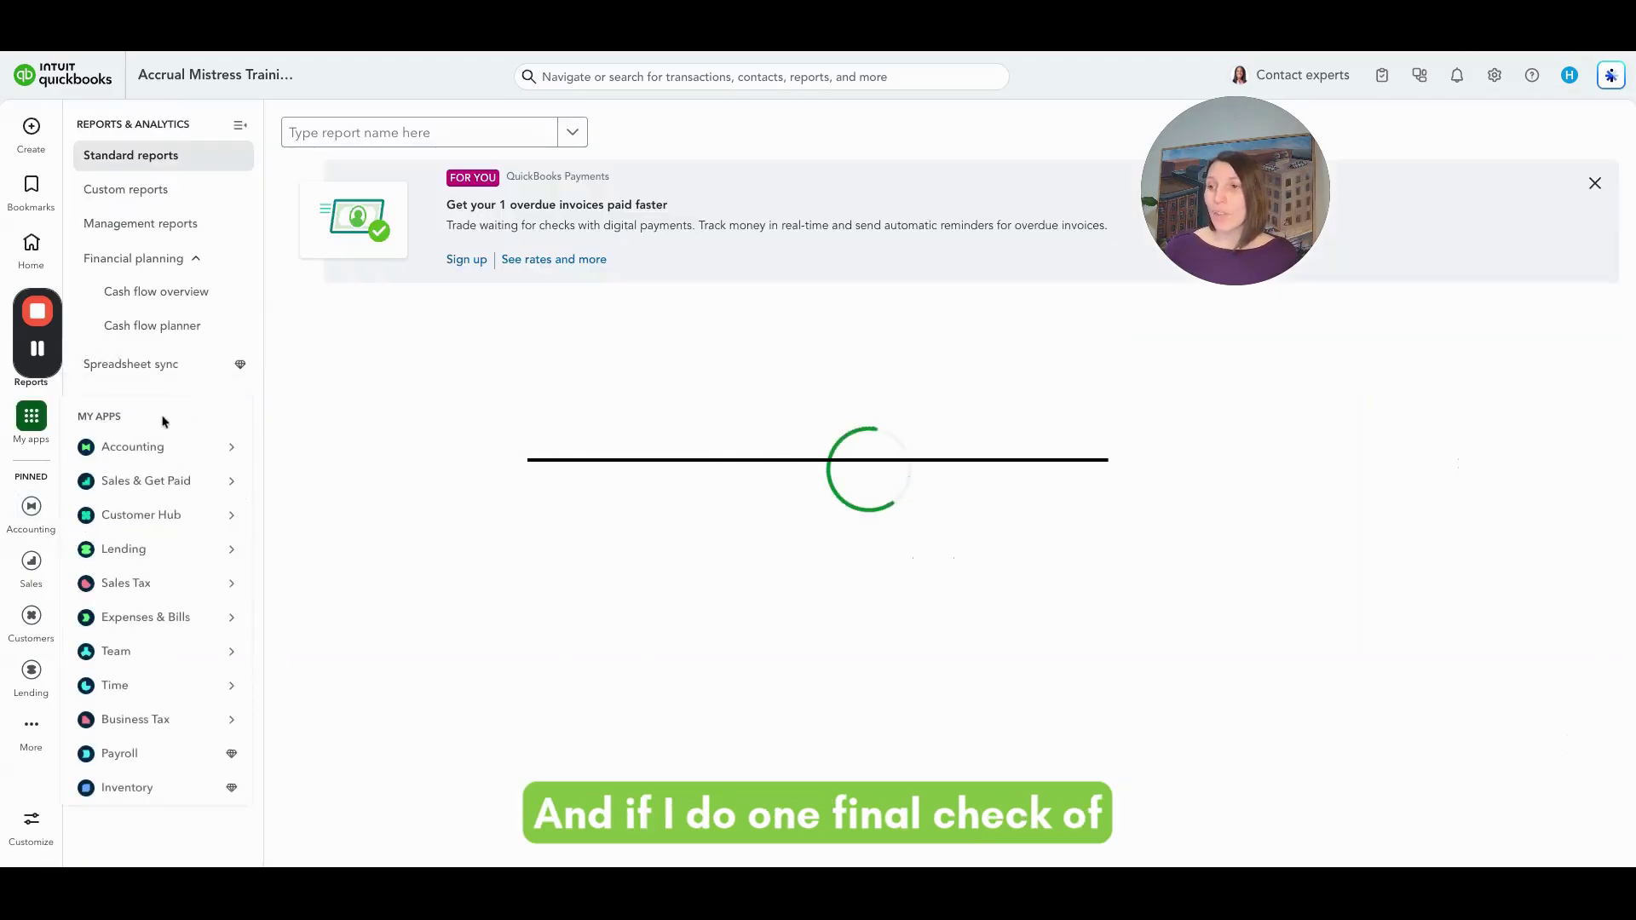
{"action": "scroll", "coordinate": [468, 701], "scroll_direction": "down", "scroll_amount": 1}
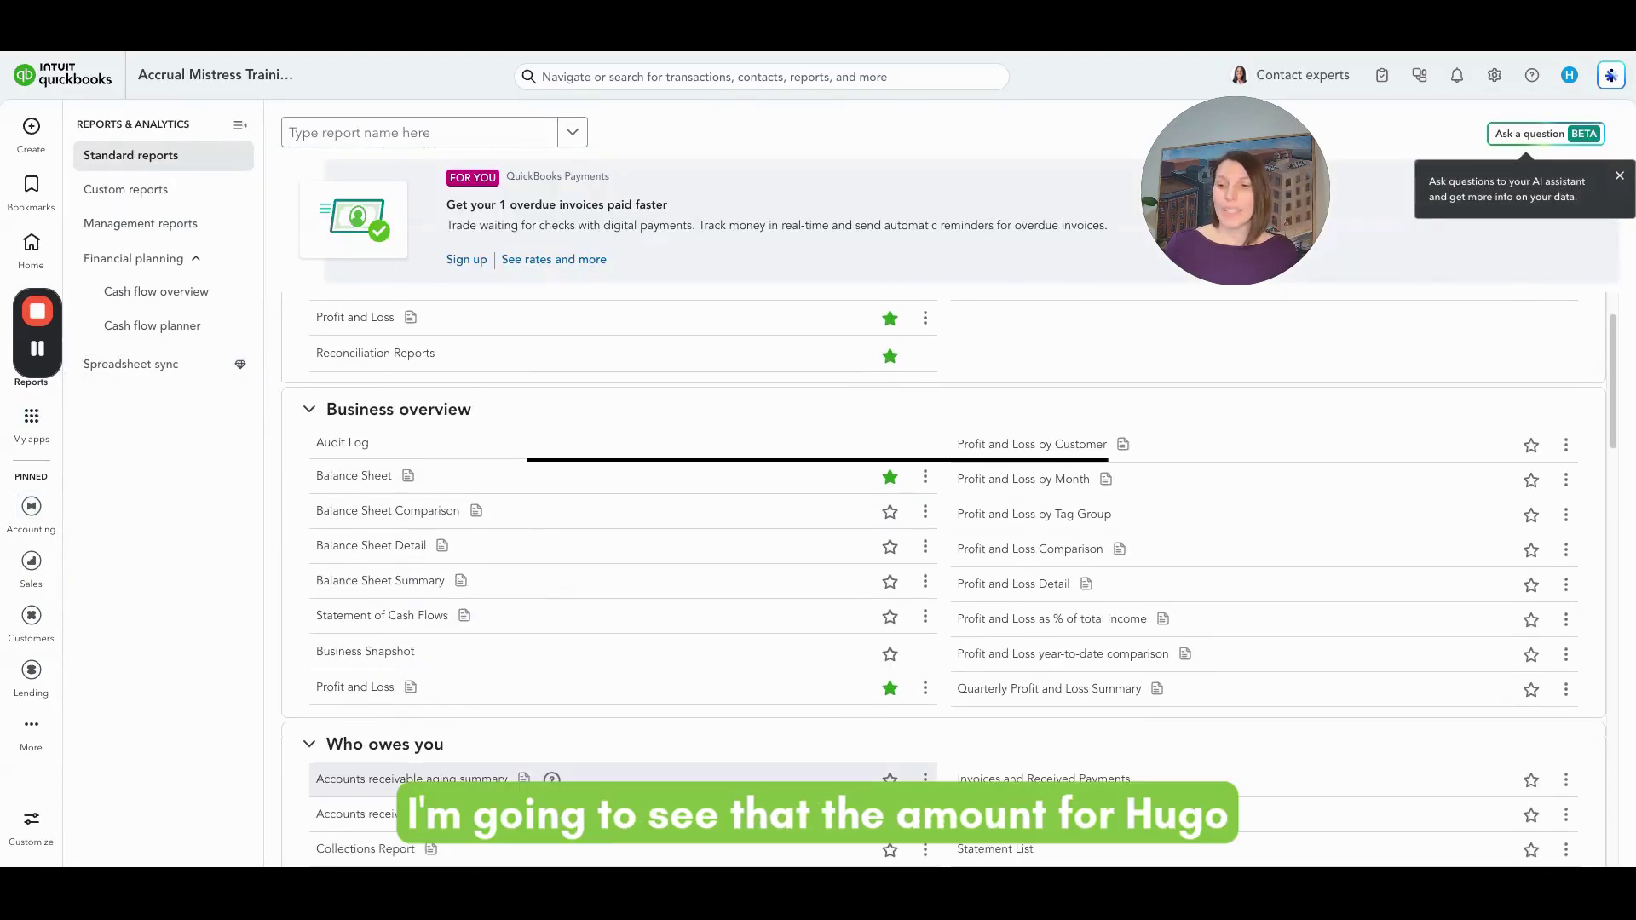
{"action": "left_click", "coordinate": [409, 777]}
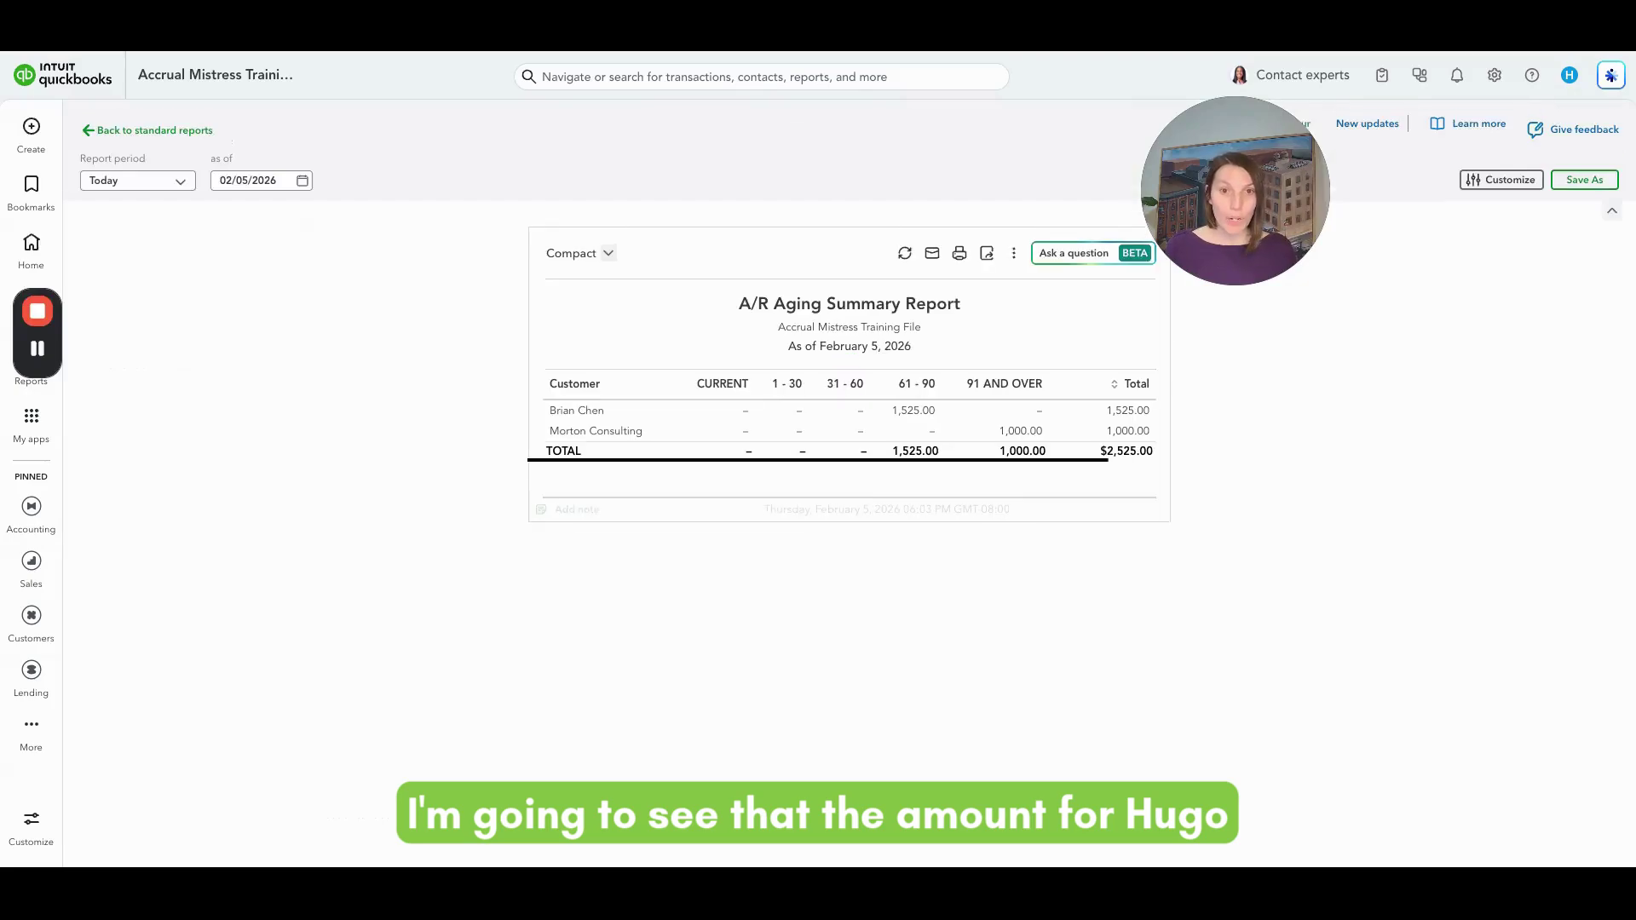